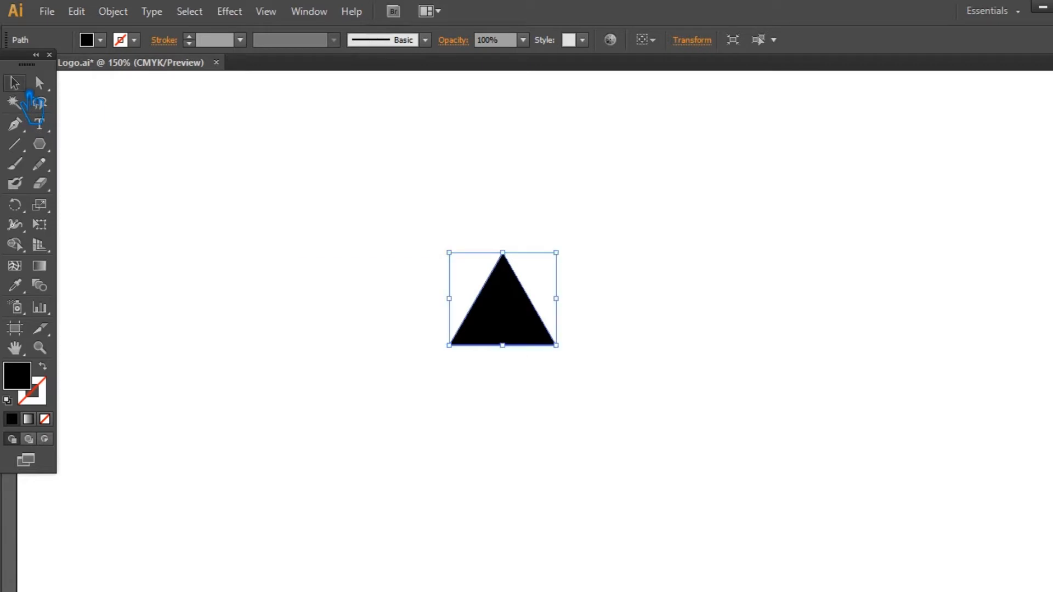
Flatten the triangle by moving its apex anchor point straight down by about 0.4 in, then deselect it.
click(518, 257)
click(541, 240)
drag(517, 257, 517, 298)
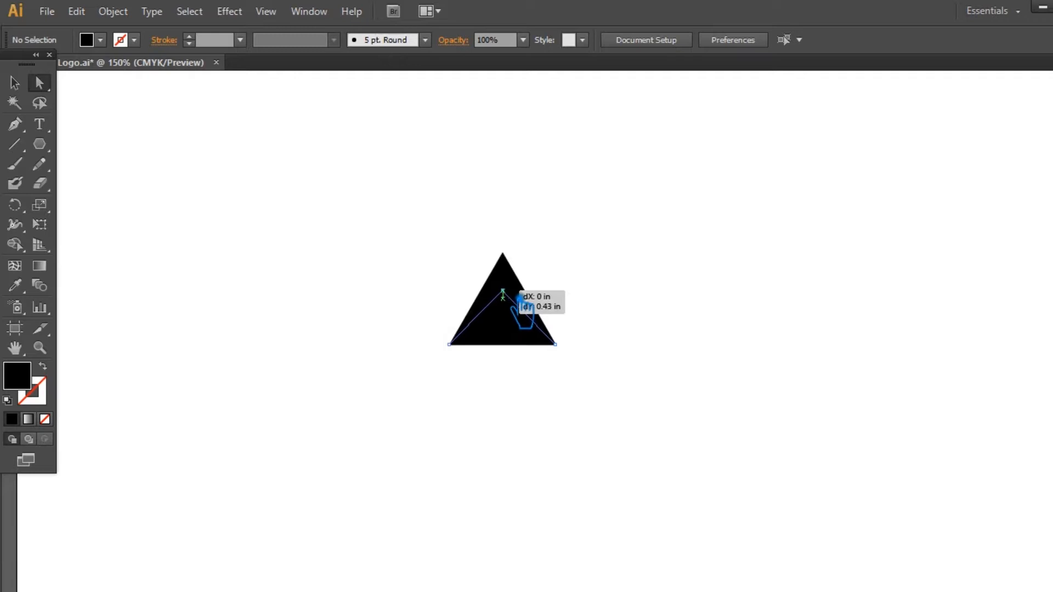
drag(519, 298, 520, 299)
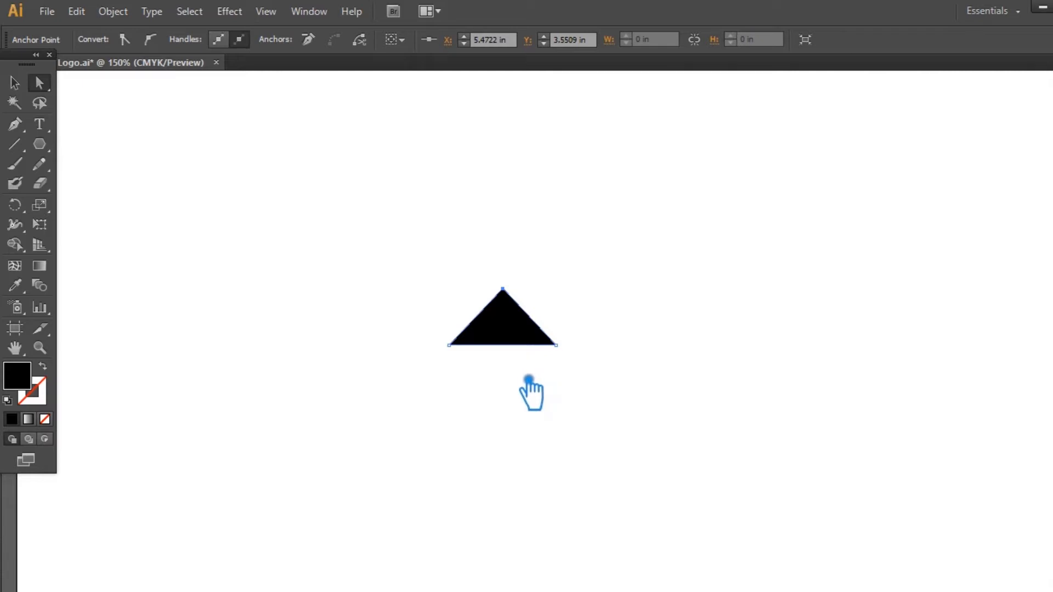
click(15, 83)
click(418, 270)
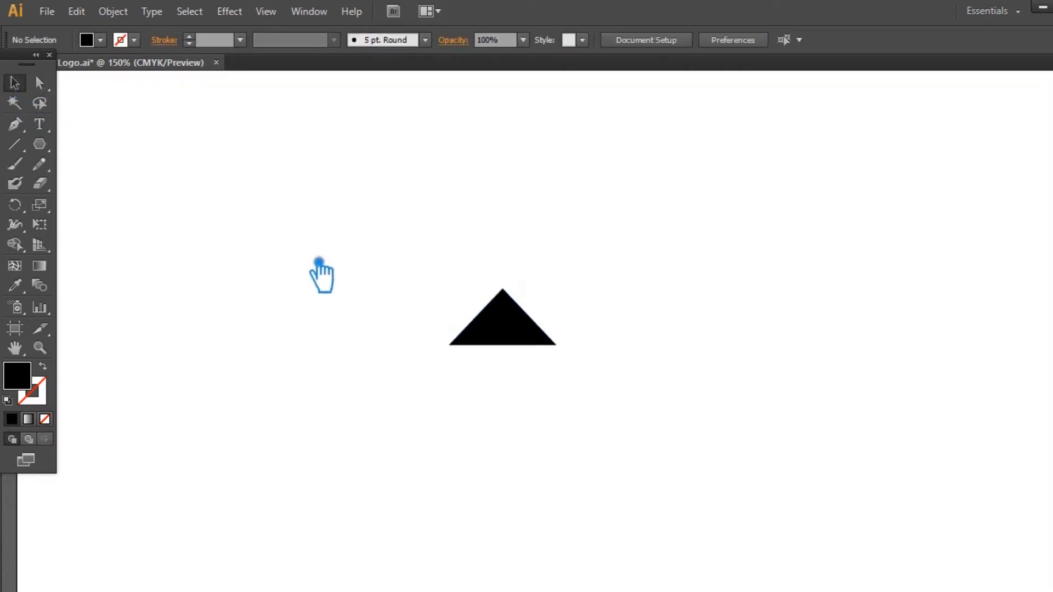
Draw a rectangle about 0.37 in wide and 0.63 in high from the triangle's apex down to its base line.
key(ctrl+plus)
key(ctrl+plus)
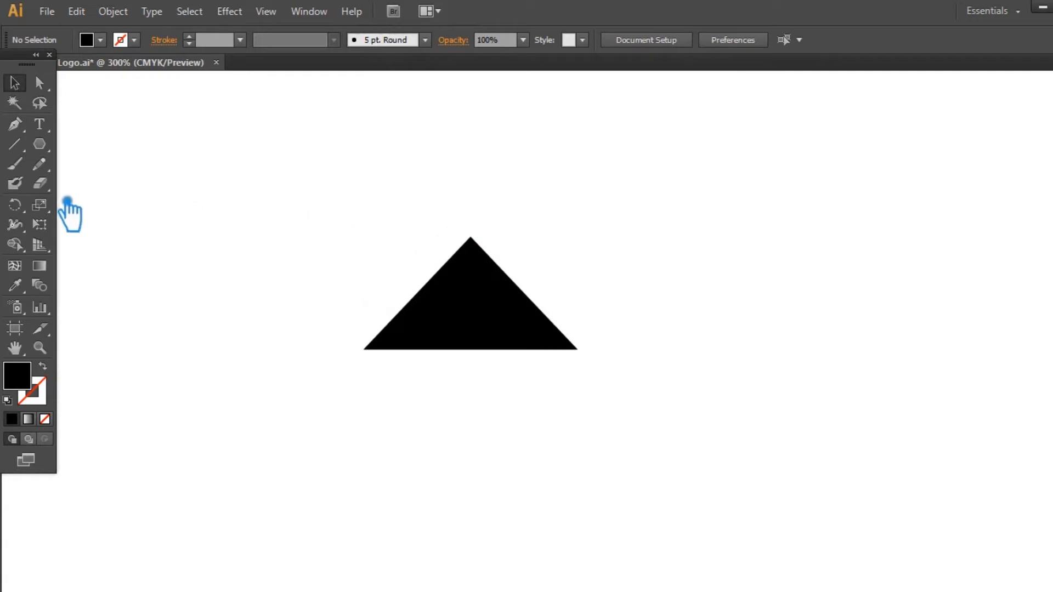
drag(39, 143, 109, 141)
drag(485, 248, 716, 359)
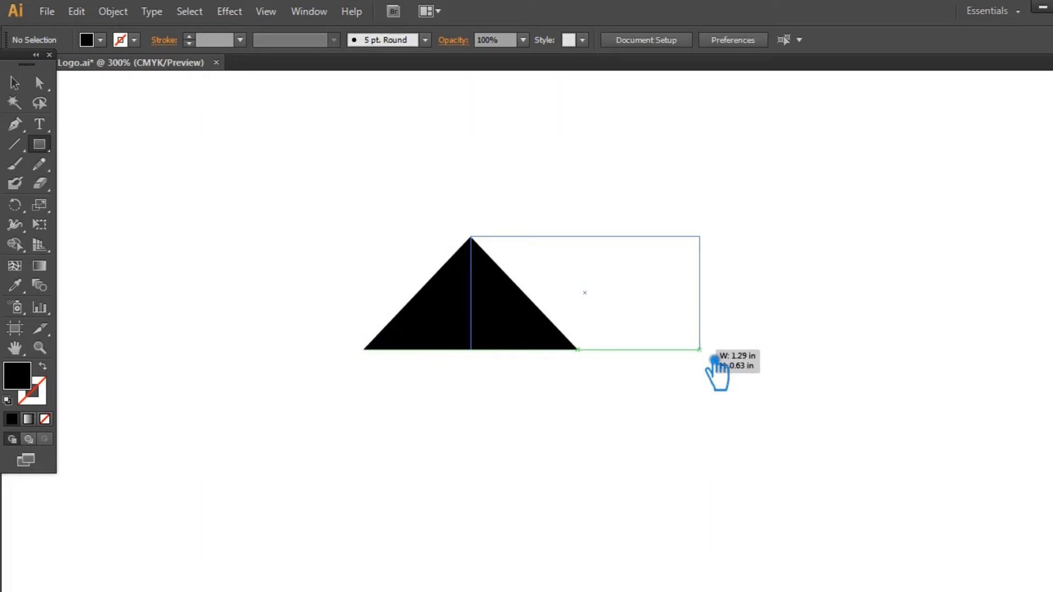
drag(706, 357, 552, 357)
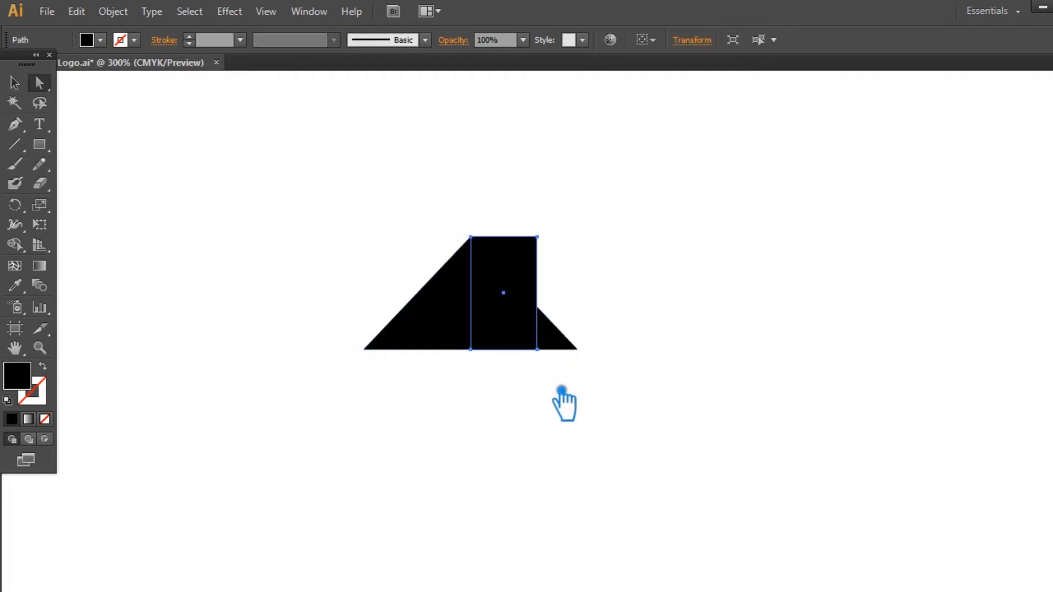
Select the rectangle's two lower corner points and fill the rectangle with dark grey.
click(538, 349)
drag(538, 349, 486, 356)
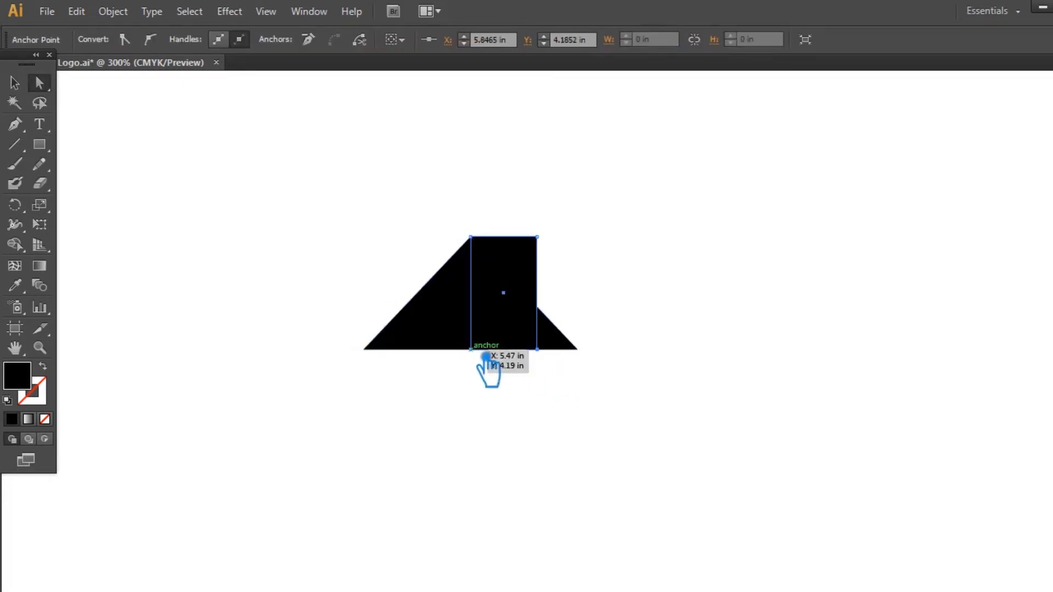
double_click(17, 375)
click(747, 145)
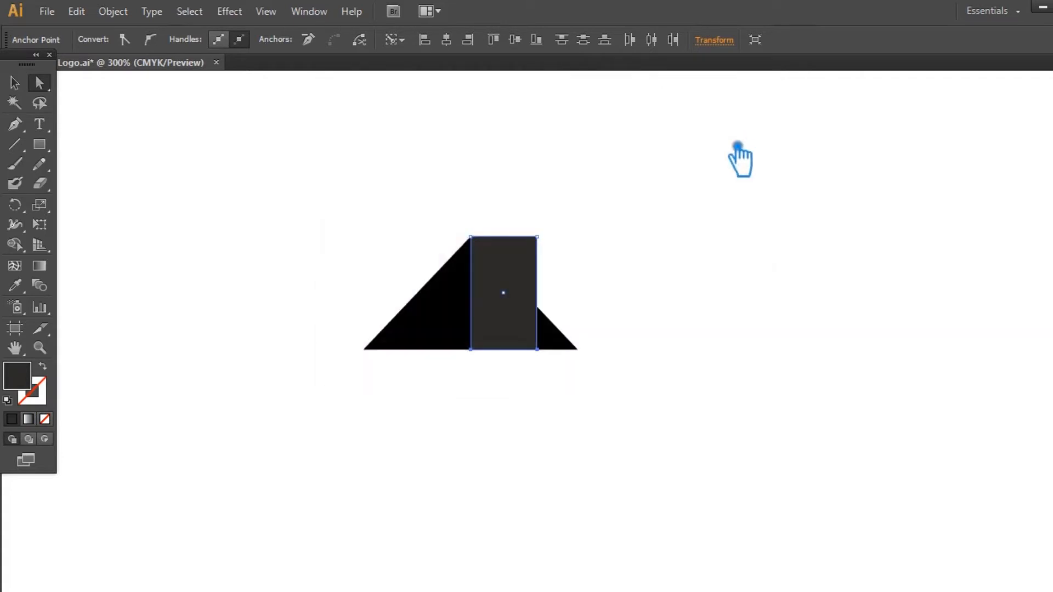
Shift the rectangle's two lower corner points right until its slanted edge lies along the triangle's right side.
key(Right)
key(Right)
key(Right)
key(Right)
key(Right)
key(Right)
key(Right)
key(Right)
key(Right)
key(Right)
key(Right)
key(Right)
key(Right)
key(Right)
key(Right)
key(Right)
key(Right)
key(Right)
key(Right)
key(Right)
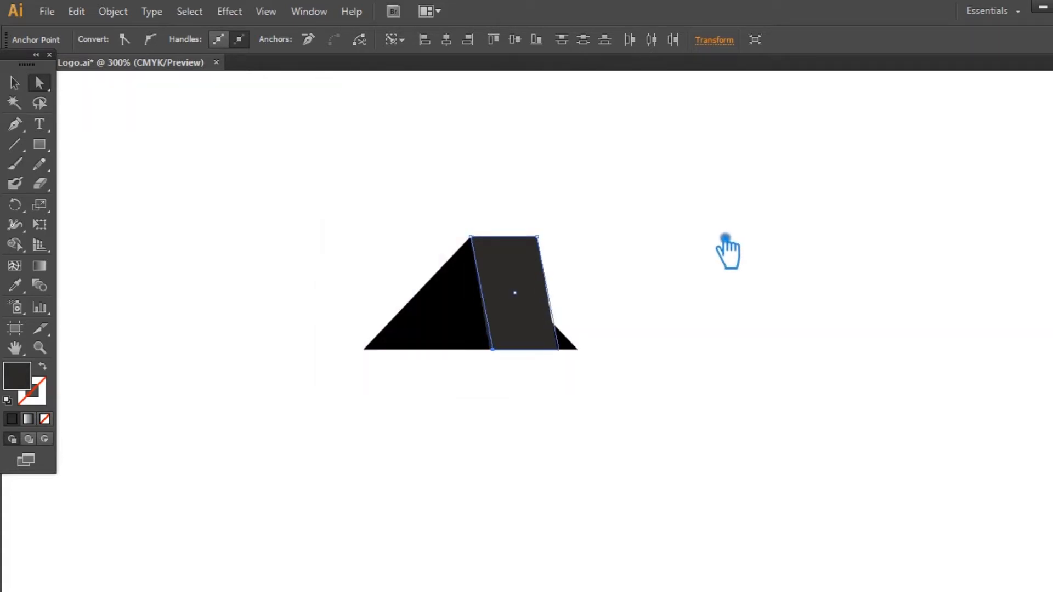
key(Right)
key(Right)
key(Right)
key(Right)
key(Right)
key(Right)
key(Right)
key(Right)
key(Right)
key(Right)
key(Right)
key(Right)
key(Right)
key(Right)
key(Right)
key(Right)
key(Right)
key(Right)
key(Right)
key(Right)
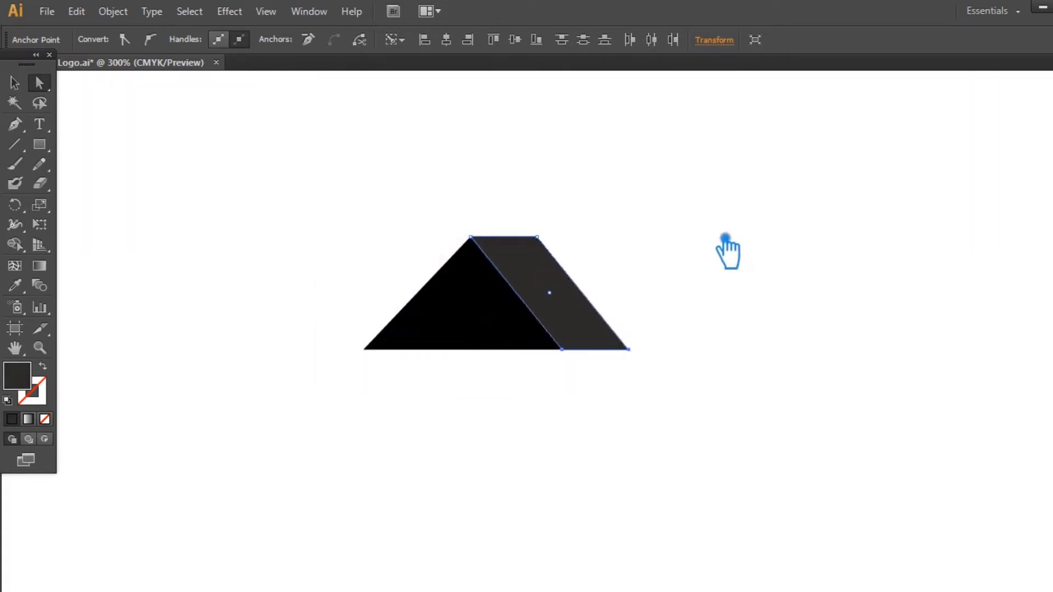
key(Left)
key(Left)
key(Left)
key(Left)
key(Left)
key(Left)
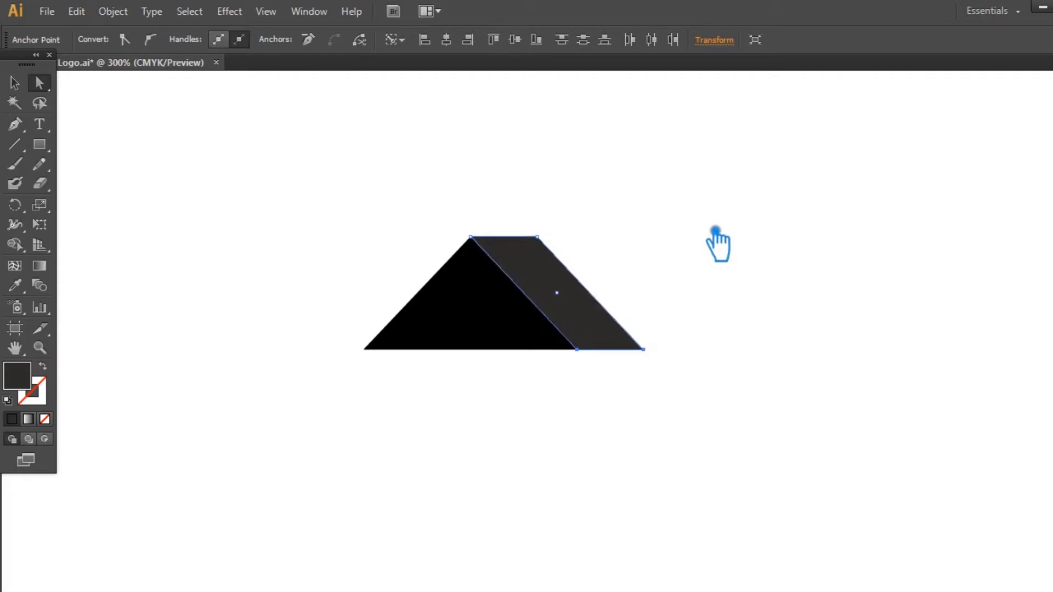
key(Right)
Widen the grey parallelogram by moving its two right corner points slightly to the right.
click(537, 237)
shift+click(658, 356)
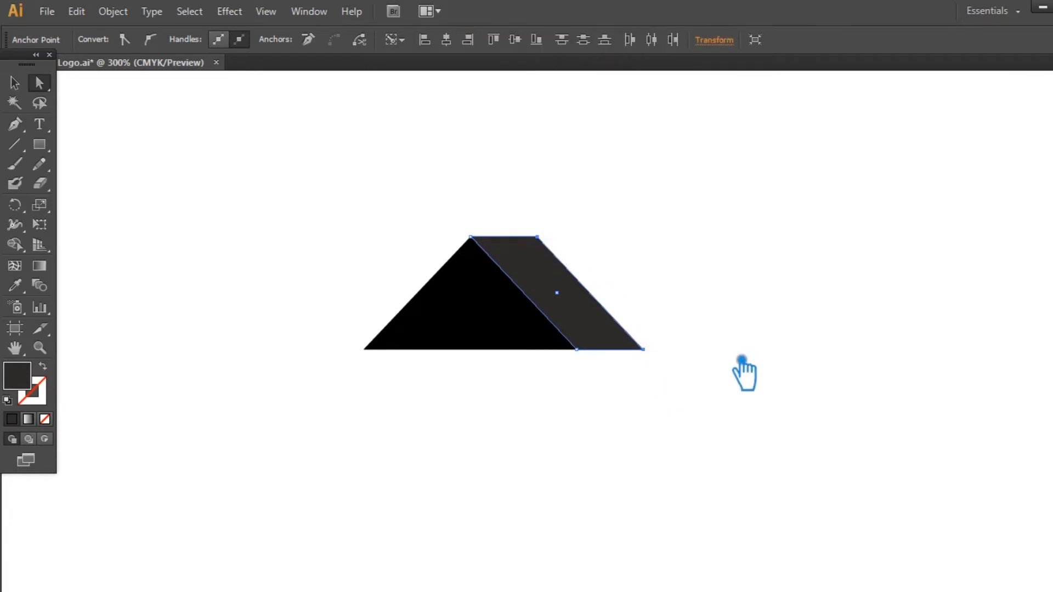
key(Right)
key(Right)
key(Right)
key(Right)
key(Right)
key(Right)
key(Right)
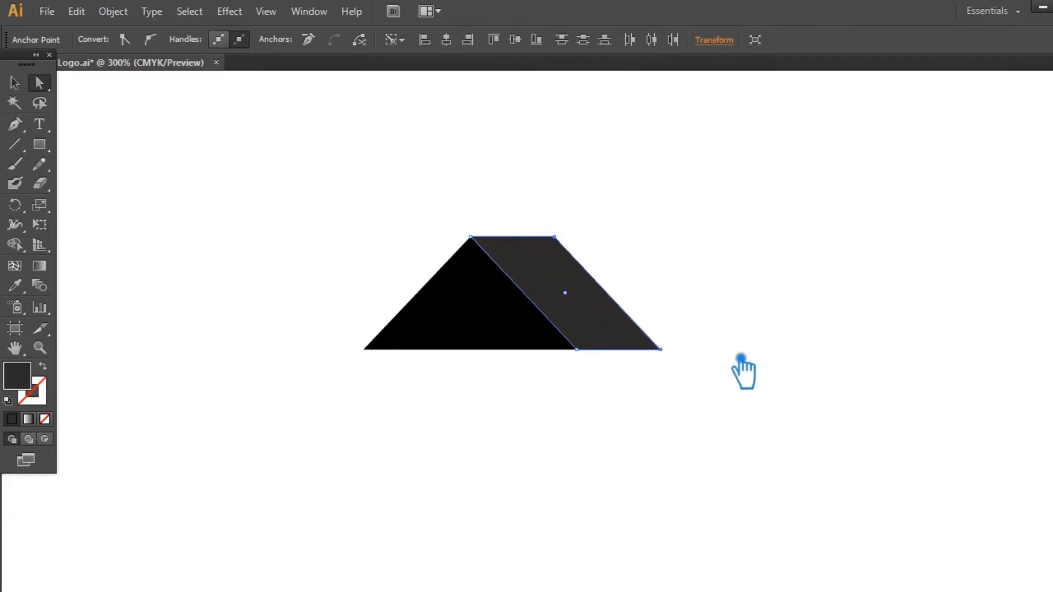
key(v)
click(480, 337)
drag(620, 134, 601, 156)
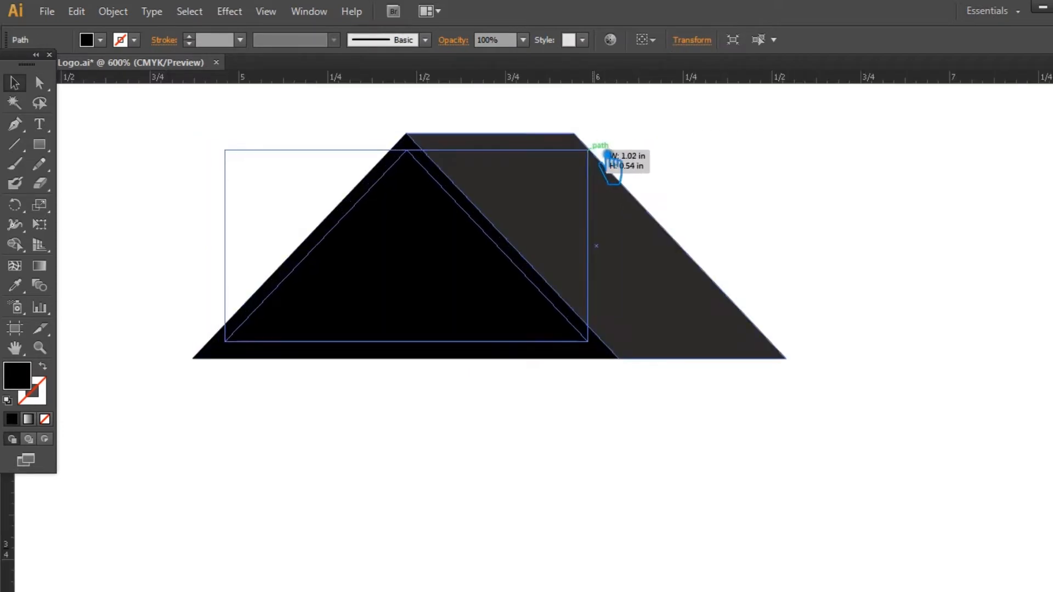
key(Down)
key(Down)
key(Down)
key(Down)
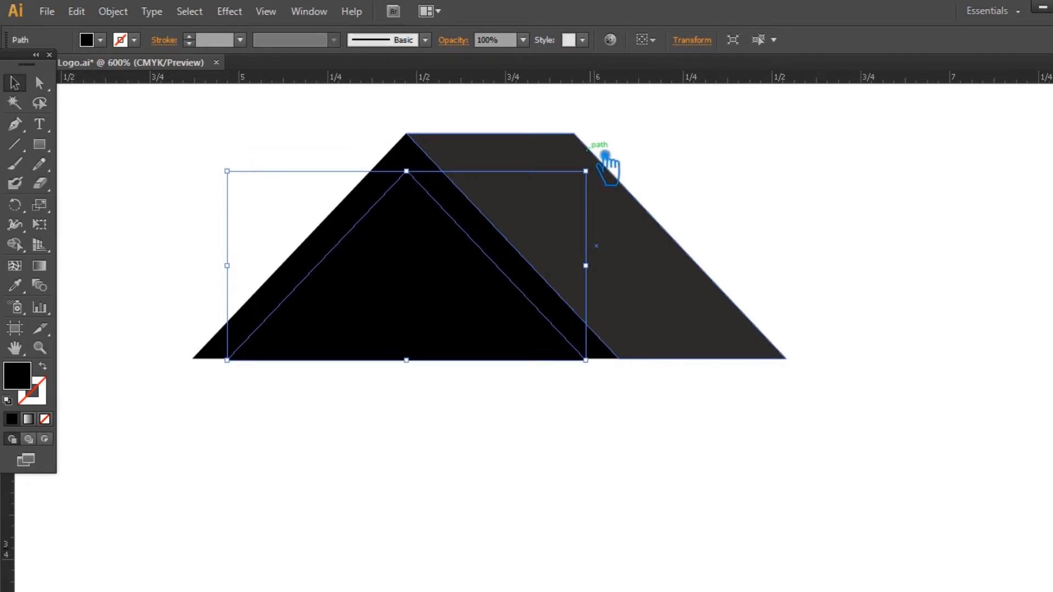
key(Delete)
Copy the black triangle in place, scale the copy down slightly about its centre and lower it just past the original's base.
click(442, 295)
key(ctrl+c)
key(ctrl+f)
drag(628, 142, 629, 148)
key(Down)
key(Down)
key(Down)
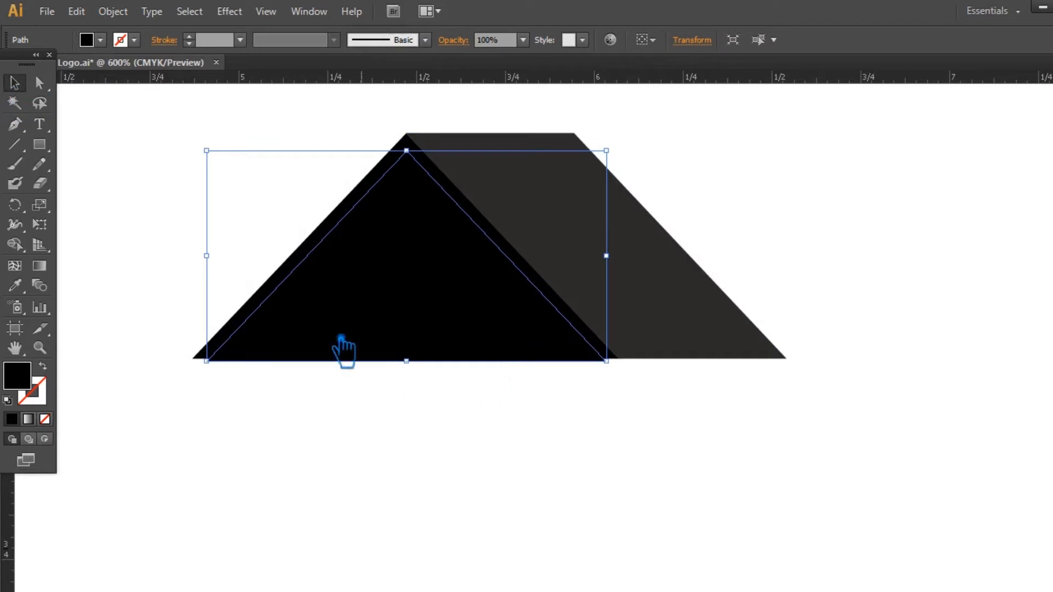
Subtract the smaller triangle from the original with Minus Front, leaving a thin black gable outline.
shift+click(265, 291)
key(shift+ctrl+F9)
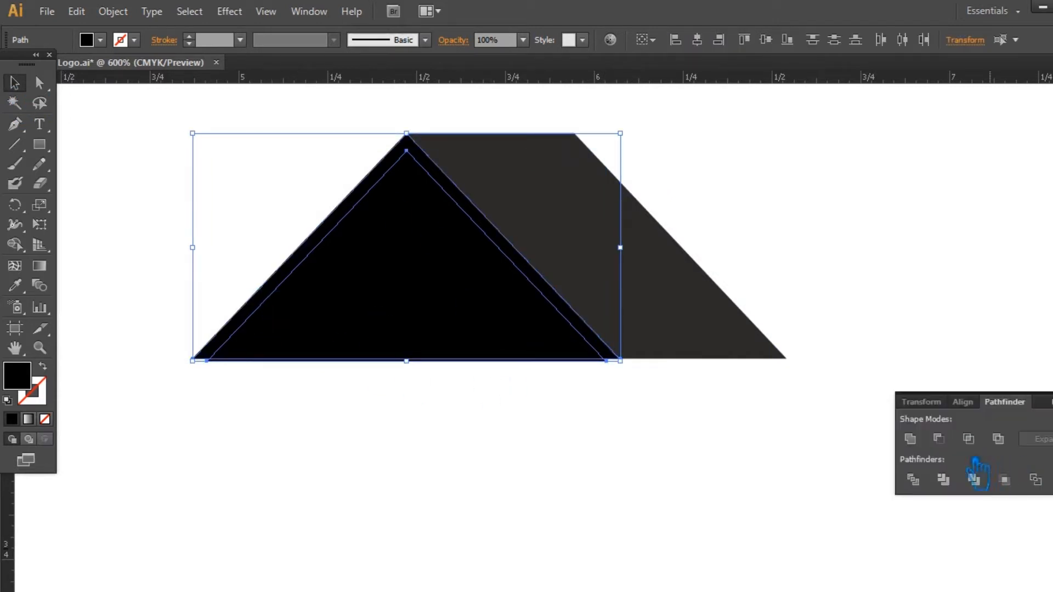
click(939, 439)
click(1048, 394)
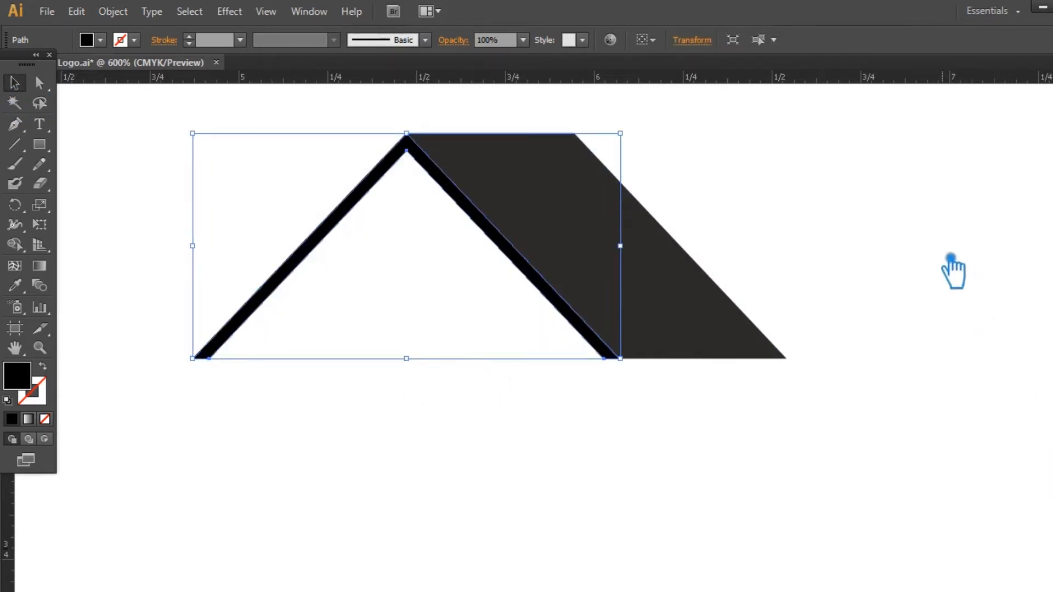
click(917, 268)
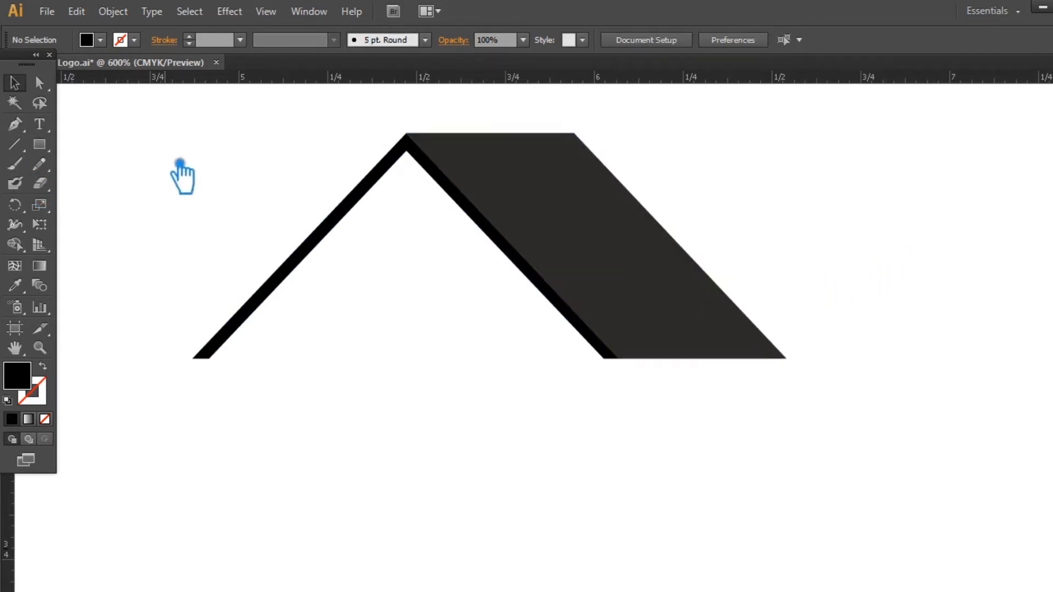
Group the black gable outline with the grey roof panel and save the document.
click(501, 231)
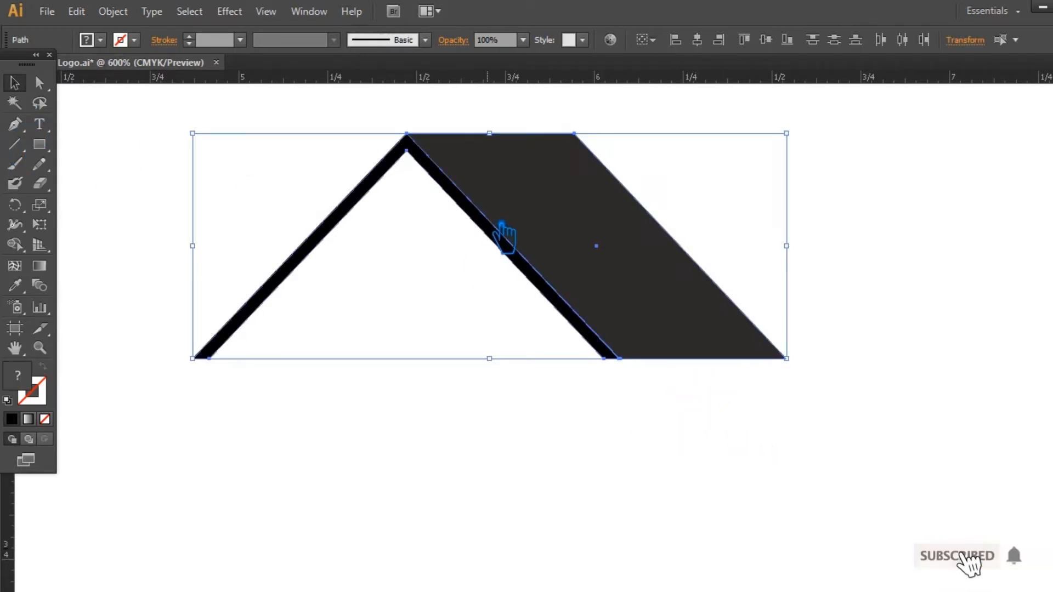
key(ctrl+g)
click(486, 363)
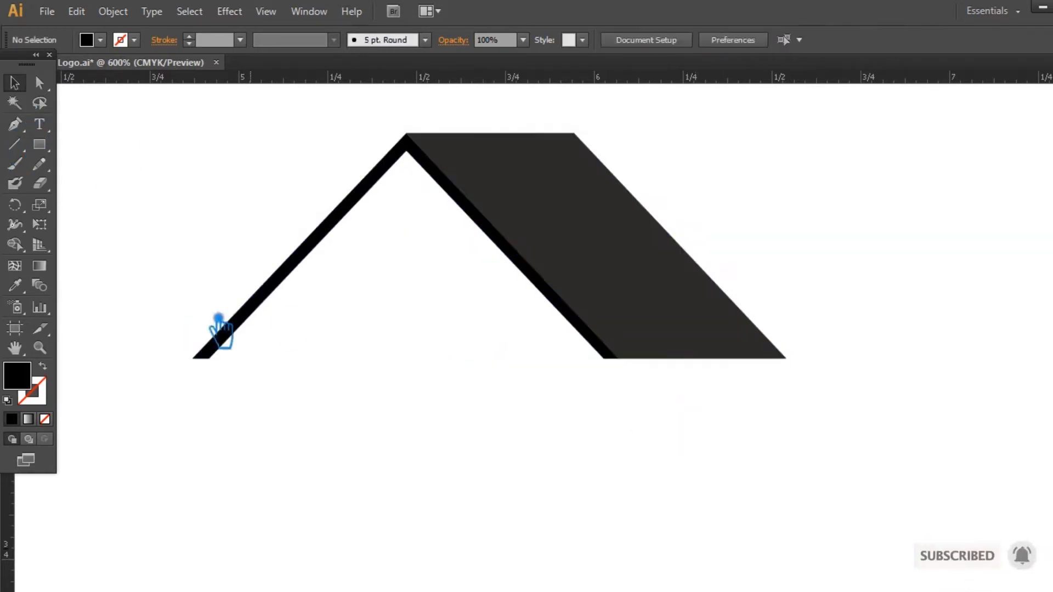
key(ctrl+s)
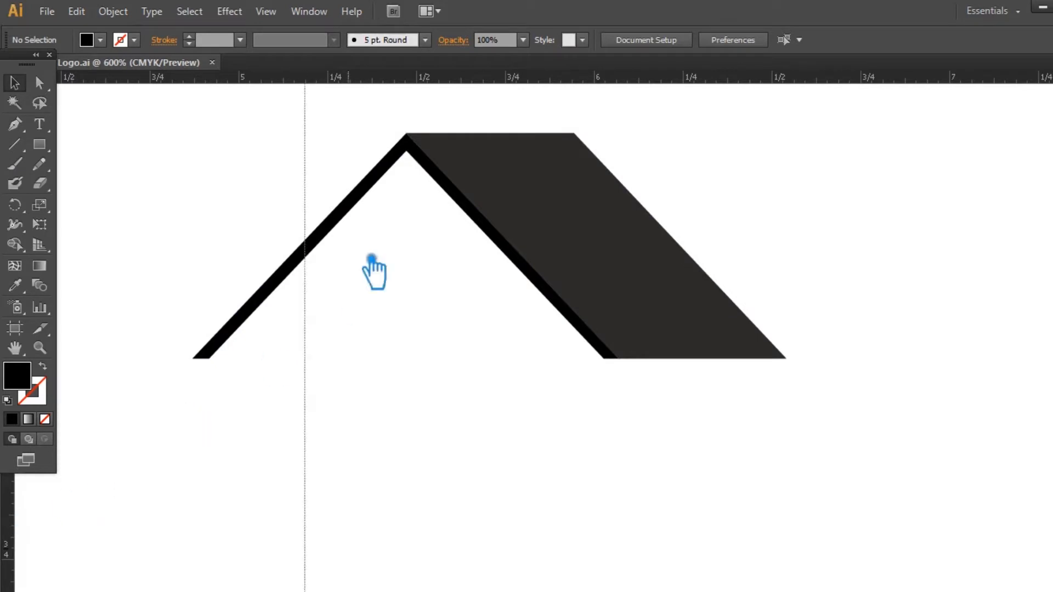
Place a vertical guide through the roof peak and draw a tall, narrow rounded rectangle centred on it below the peak.
drag(407, 161, 407, 160)
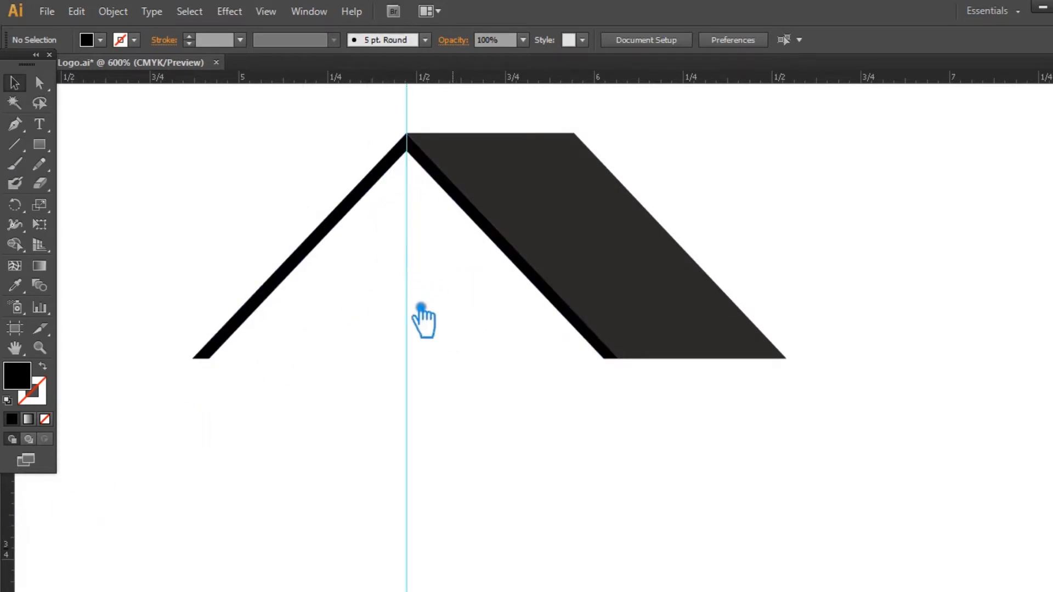
drag(39, 144, 110, 163)
drag(383, 210, 444, 389)
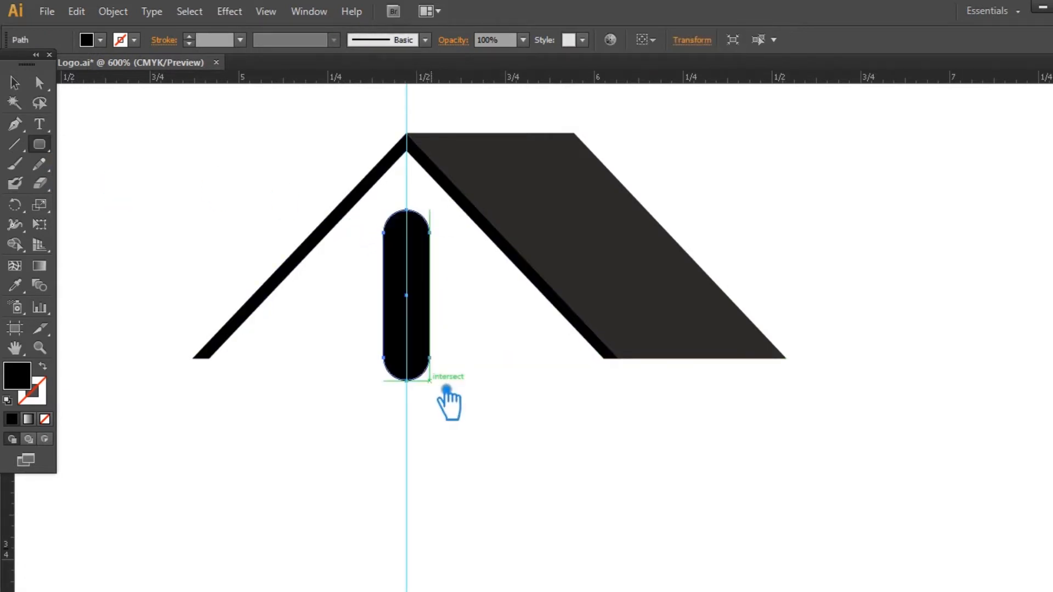
Draw a rectangle over the lower part of the rounded rectangle and subtract it with Minus Front to leave an arched window.
click(22, 87)
drag(39, 144, 101, 144)
drag(488, 432, 339, 264)
shift+click(410, 241)
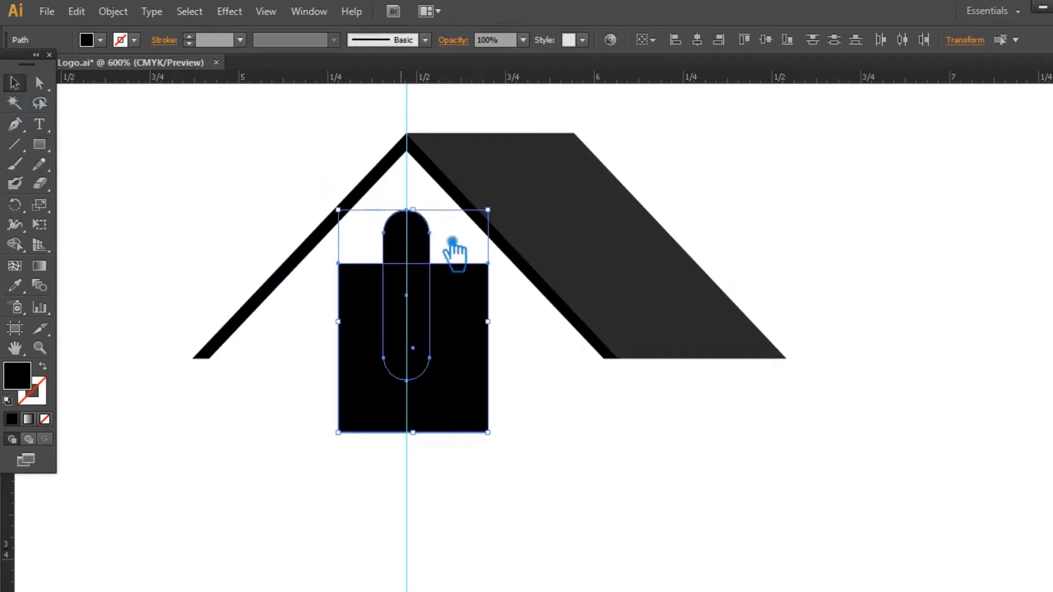
key(ctrl+shift+F9)
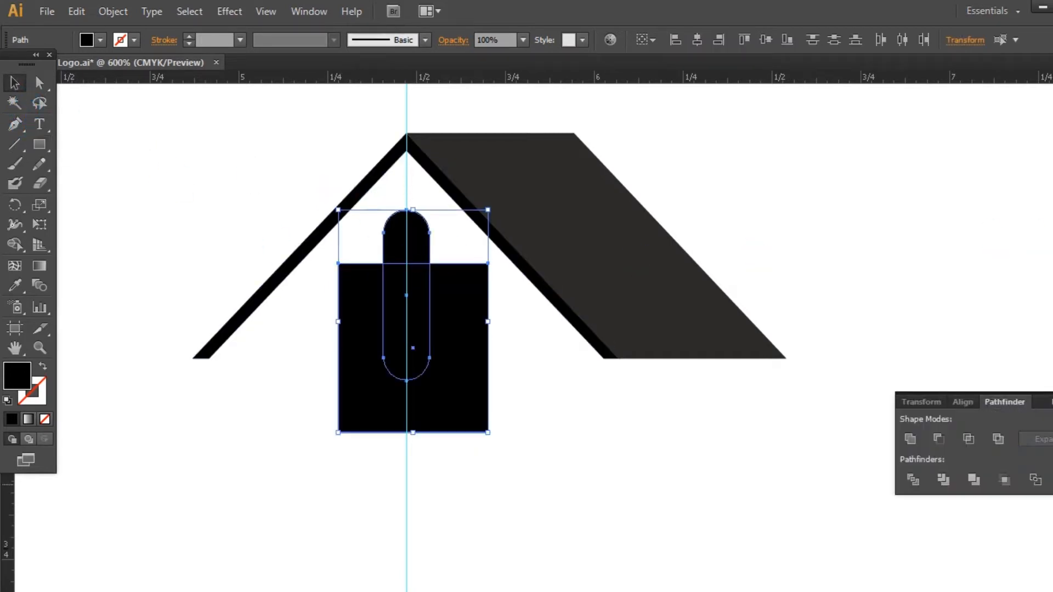
click(939, 438)
click(1049, 398)
click(993, 335)
Enlarge the arched window proportionally about its centre on the guide and move it slightly down under the gable.
click(422, 238)
drag(437, 248, 456, 298)
key(Down)
key(Down)
key(Down)
key(Down)
key(Down)
key(Down)
key(Down)
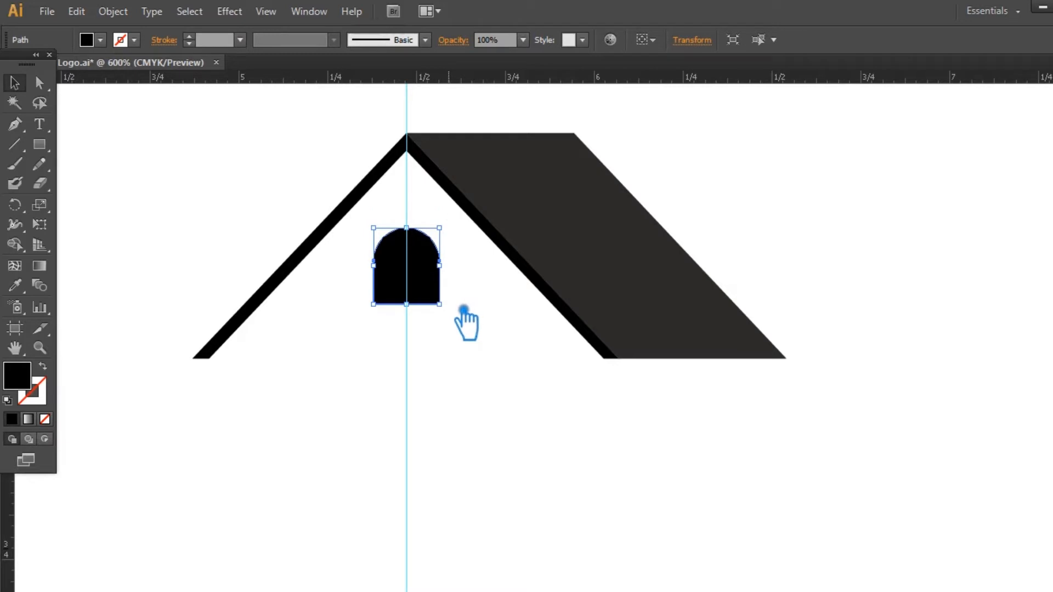
Draw a thin horizontal bar across the arched window, wider than the window, and centre it on the guide.
key(ctrl+plus)
key(ctrl+plus)
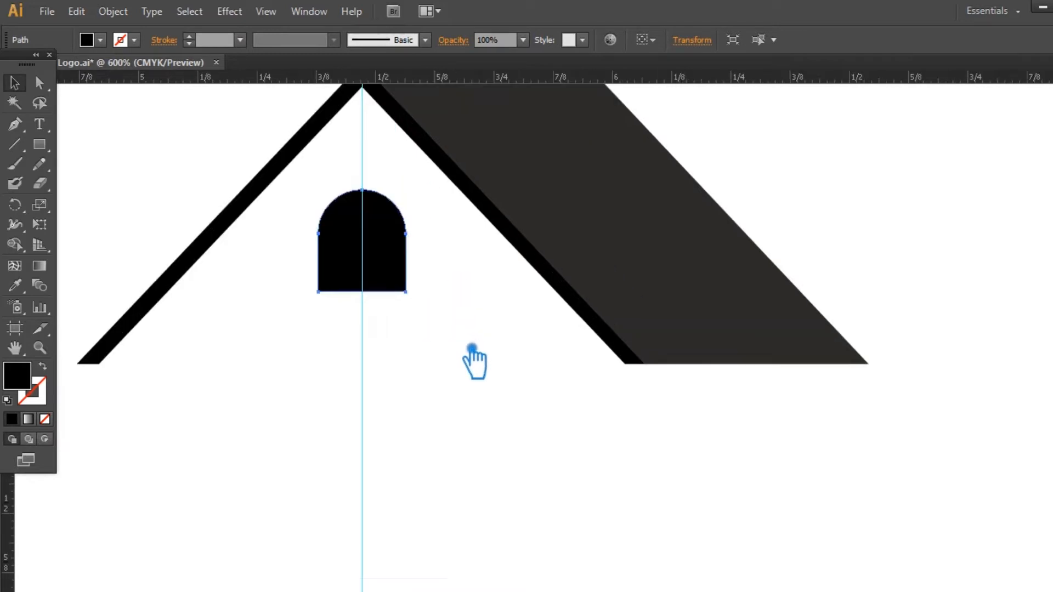
drag(469, 293, 551, 357)
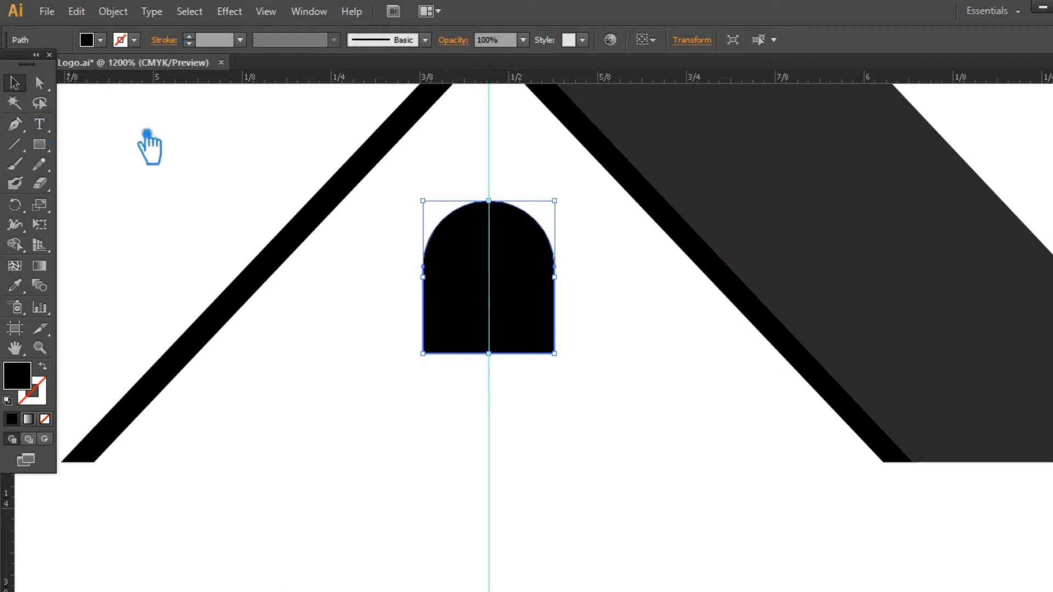
click(111, 128)
click(44, 144)
drag(423, 253, 595, 274)
key(v)
drag(597, 273, 546, 268)
Fill the horizontal bar with a warm grey of RGB 79, 72, 74 and deselect it.
click(630, 312)
double_click(37, 386)
click(356, 279)
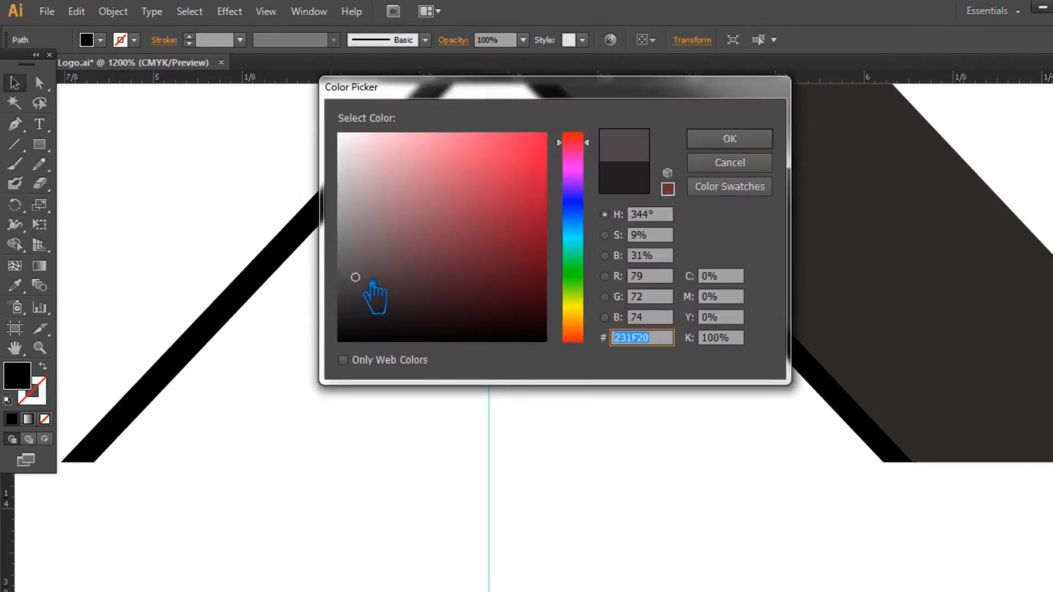
click(728, 140)
click(630, 400)
Duplicate the horizontal bar lower on the window, and nudge the two bars up together as a group.
drag(506, 262, 506, 320)
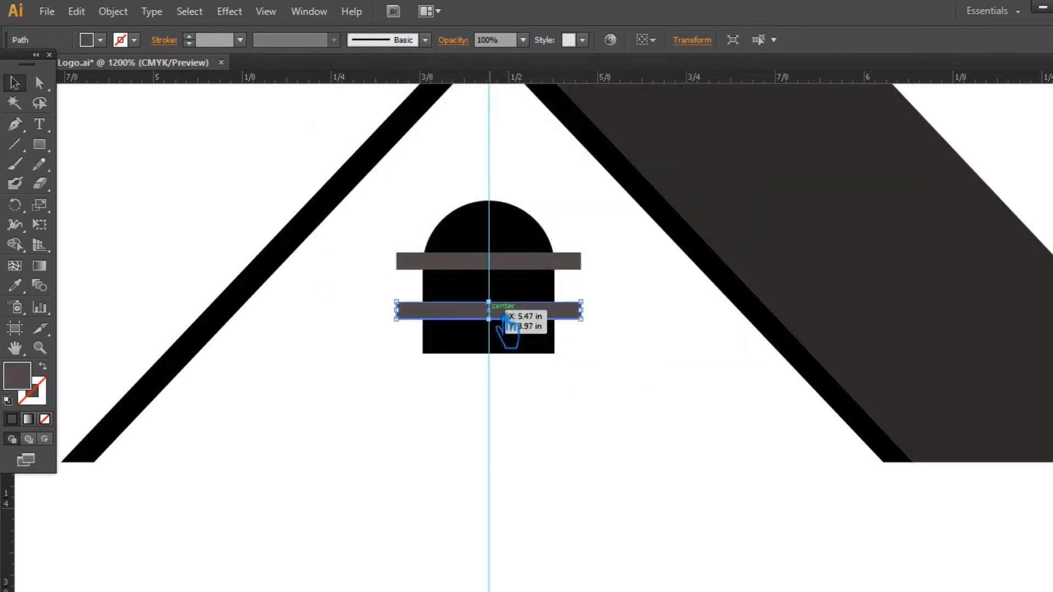
shift+click(484, 263)
key(Up)
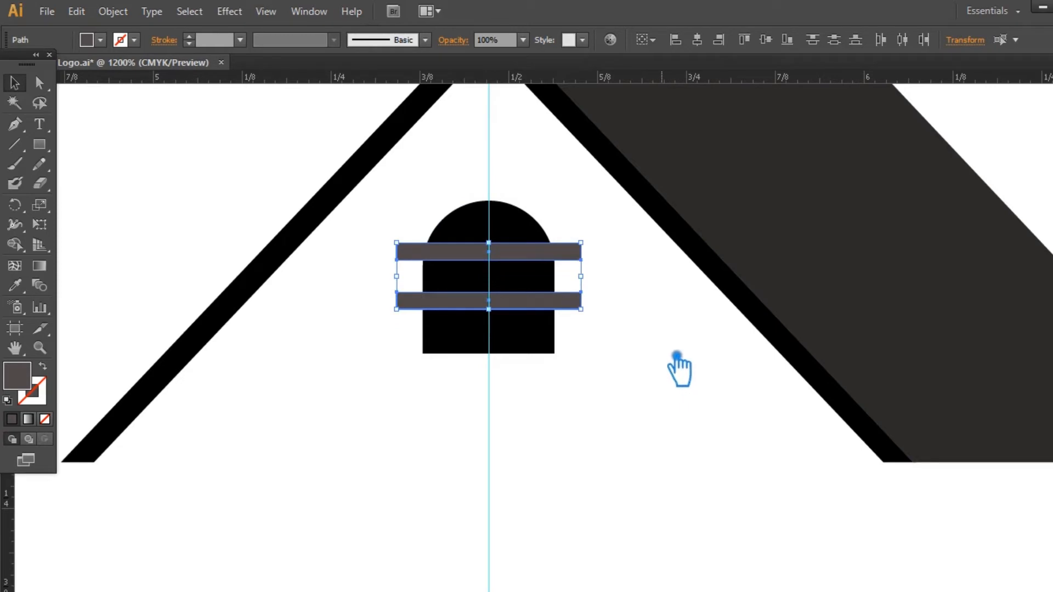
key(ctrl+g)
click(669, 336)
Ungroup the two bars and rotate a copy of the upper bar 90° so it stands vertically on the guide.
drag(528, 259, 527, 259)
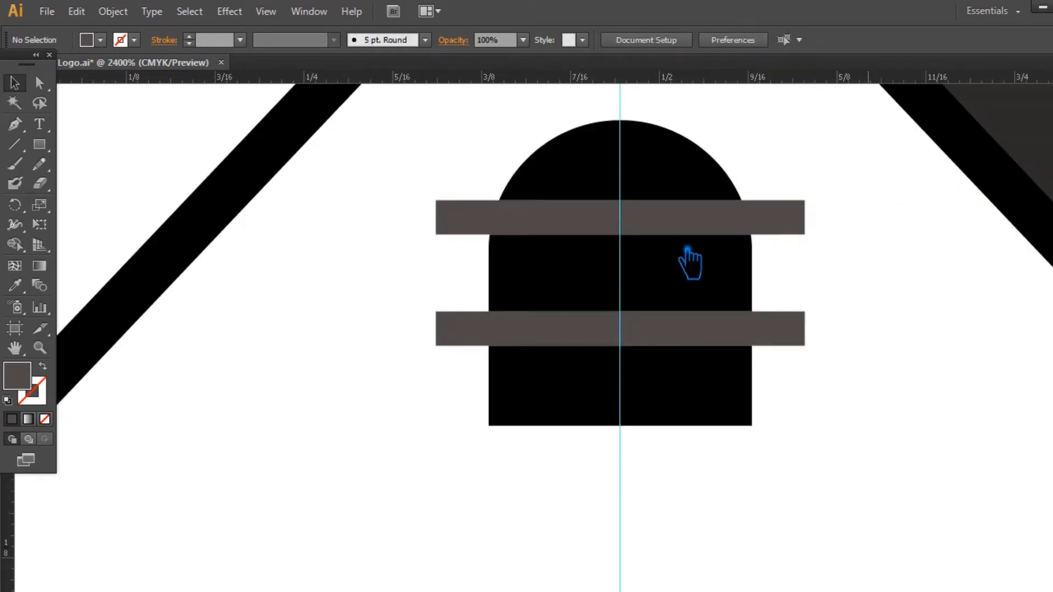
click(659, 240)
right_click(658, 234)
click(707, 324)
click(718, 230)
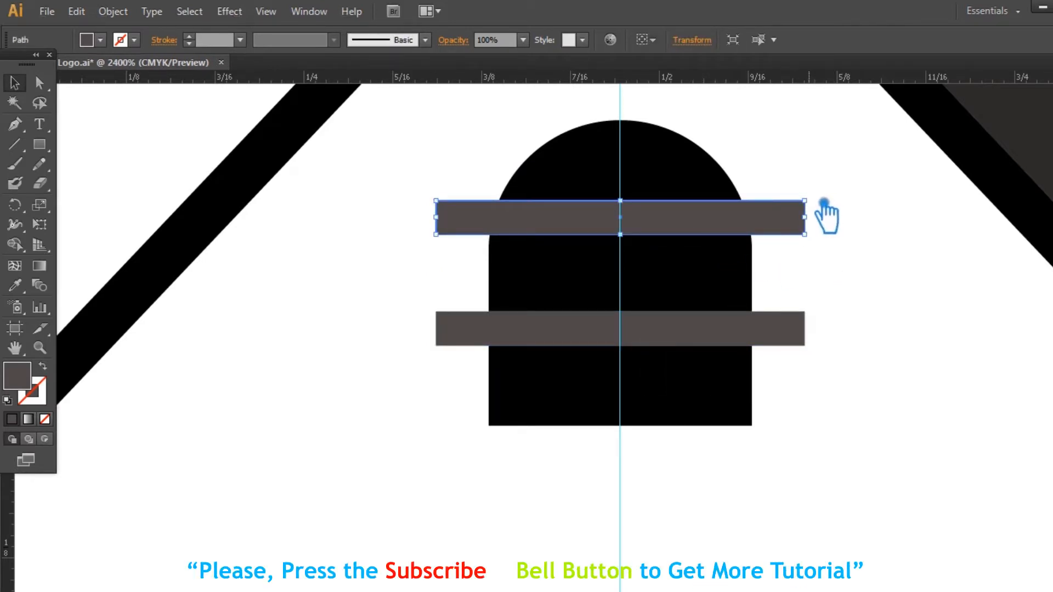
drag(828, 216, 645, 432)
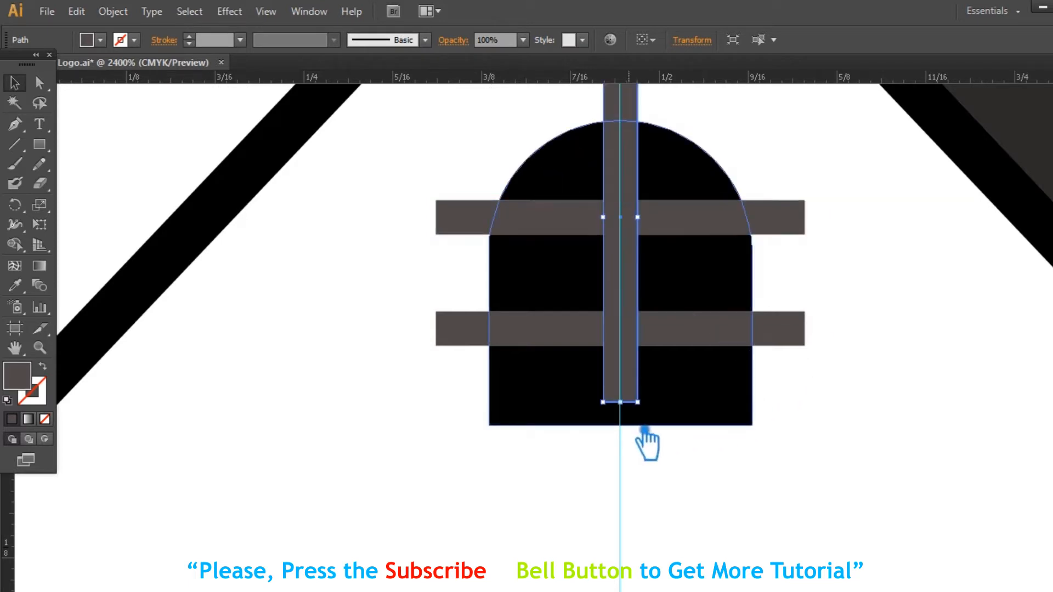
Lower the vertical bar so it extends past both ends of the window, and narrow it to about half its width, centred on the guide.
key(Down)
key(Down)
key(Down)
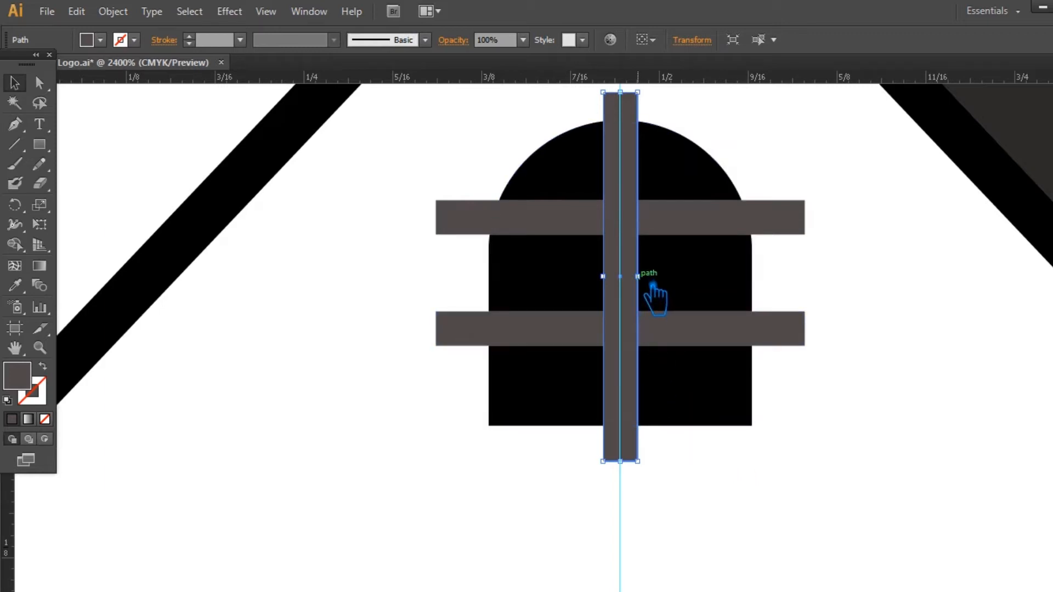
drag(654, 284, 644, 285)
drag(629, 374, 628, 464)
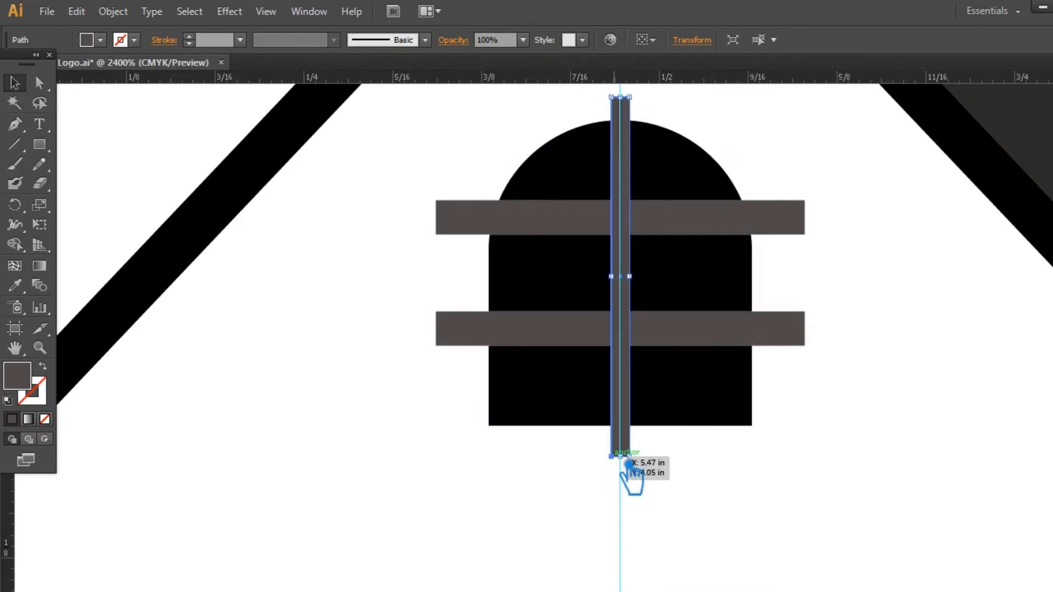
click(821, 294)
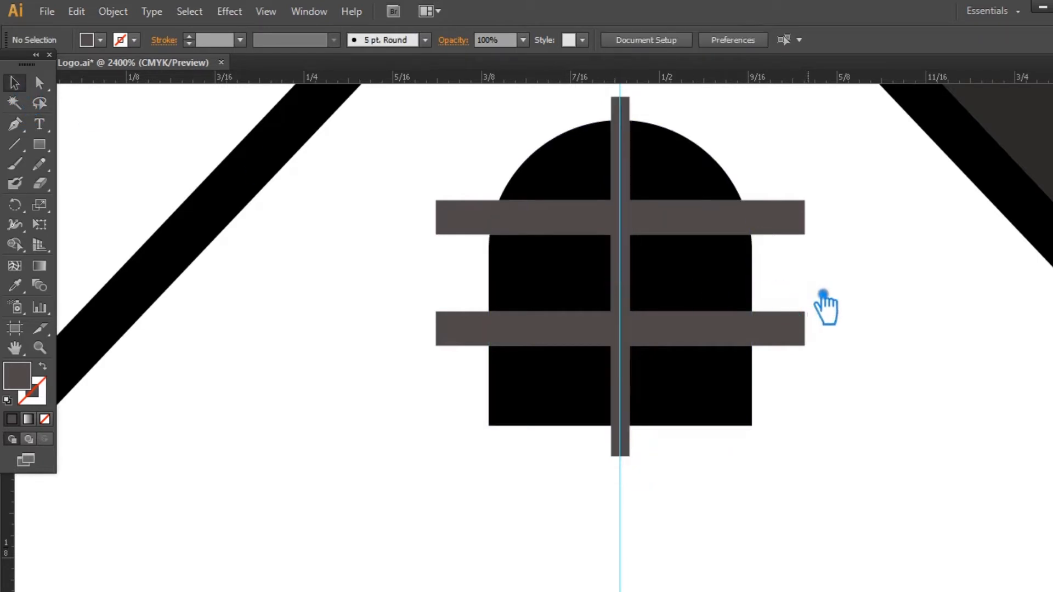
Subtract the three grey bars from the black arched window with Minus Front, leaving six separate panes.
drag(851, 461, 444, 180)
key(ctrl+shift+F9)
click(939, 438)
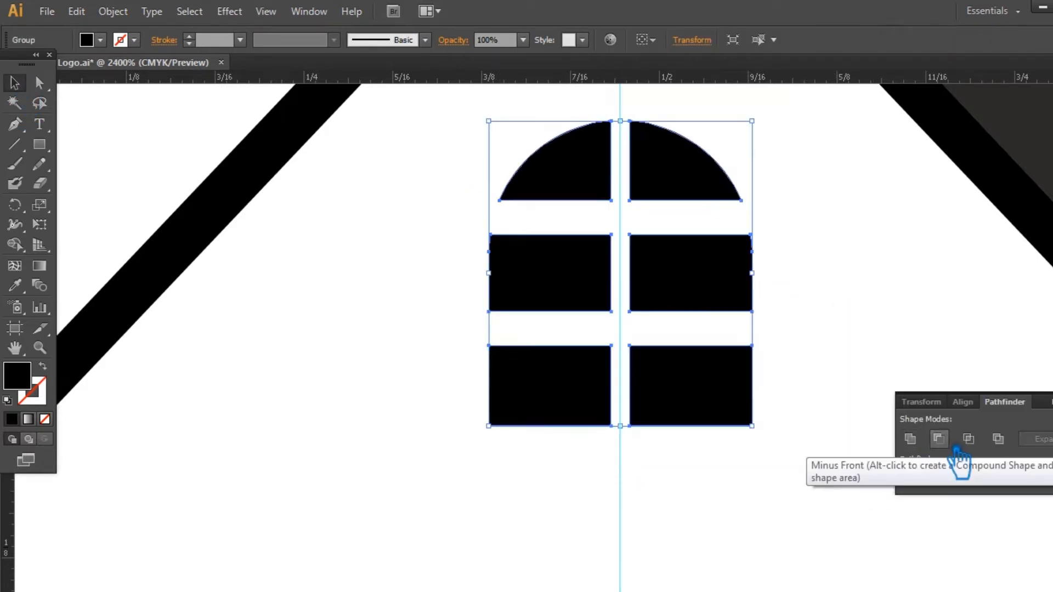
click(855, 351)
click(705, 281)
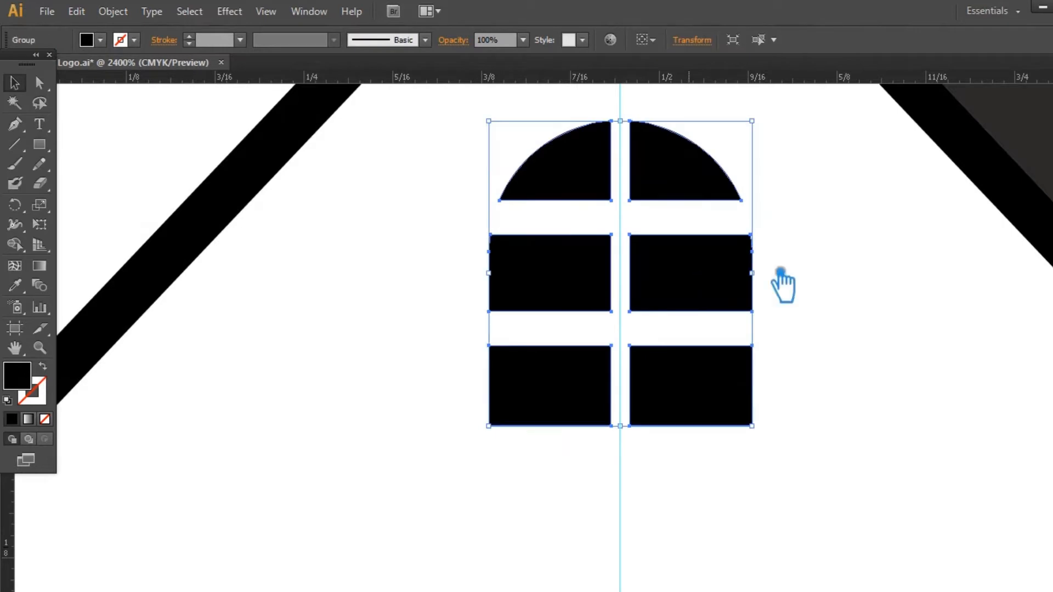
click(839, 279)
Hide the guides and swap the window panes' black fill to a 1 pt black stroke with no fill.
key(ctrl+minus)
key(ctrl+minus)
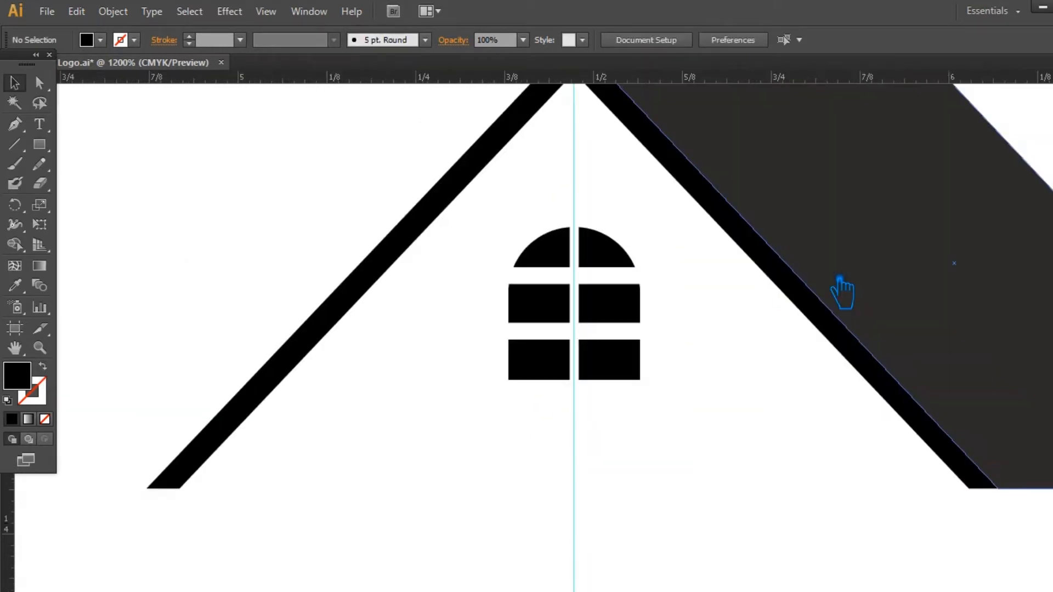
key(ctrl+minus)
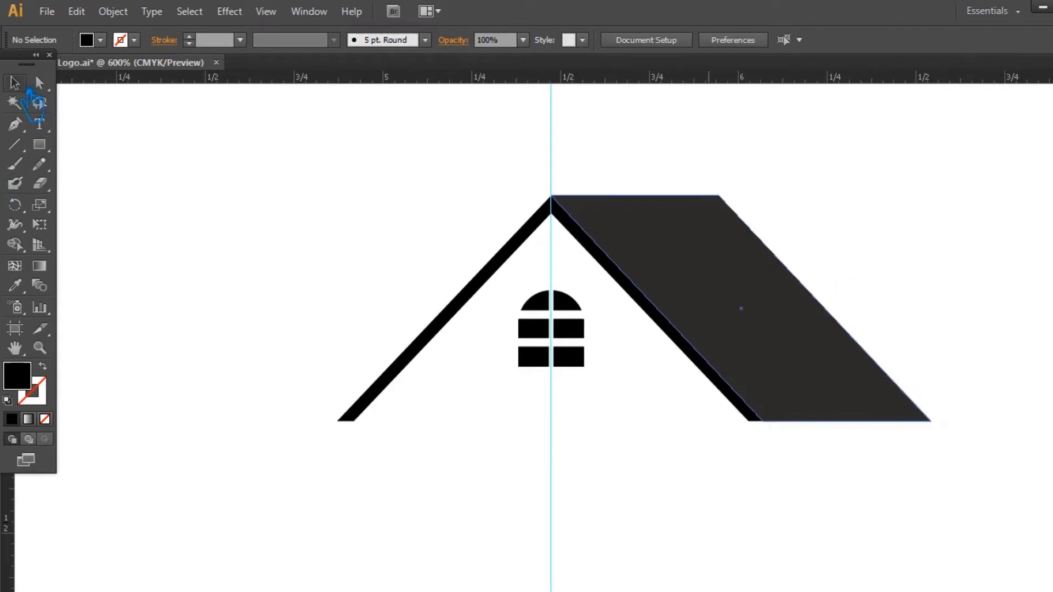
key(ctrl+minus)
key(ctrl+minus)
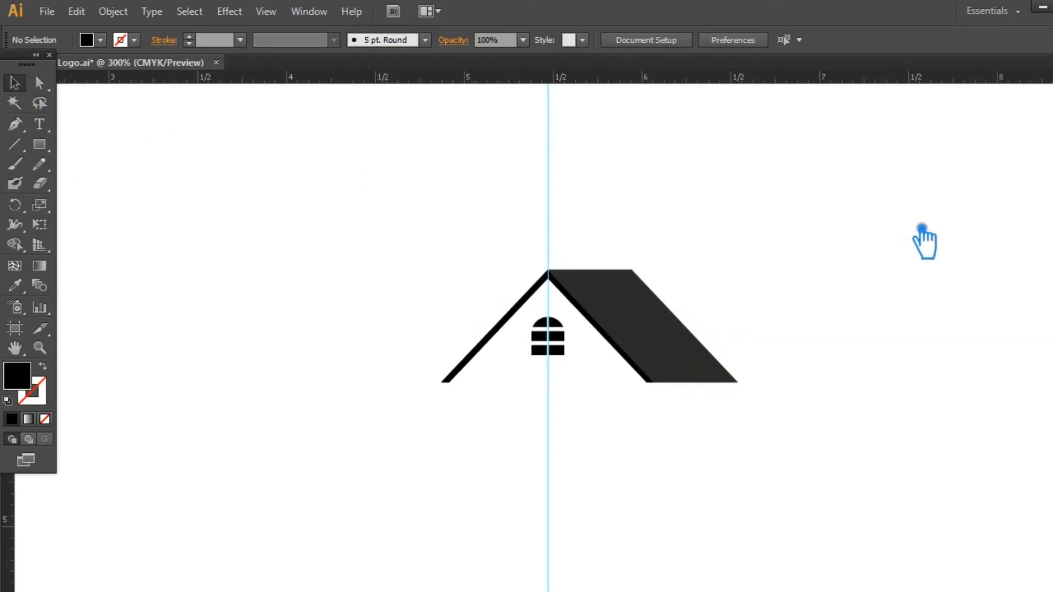
key(ctrl+semicolon)
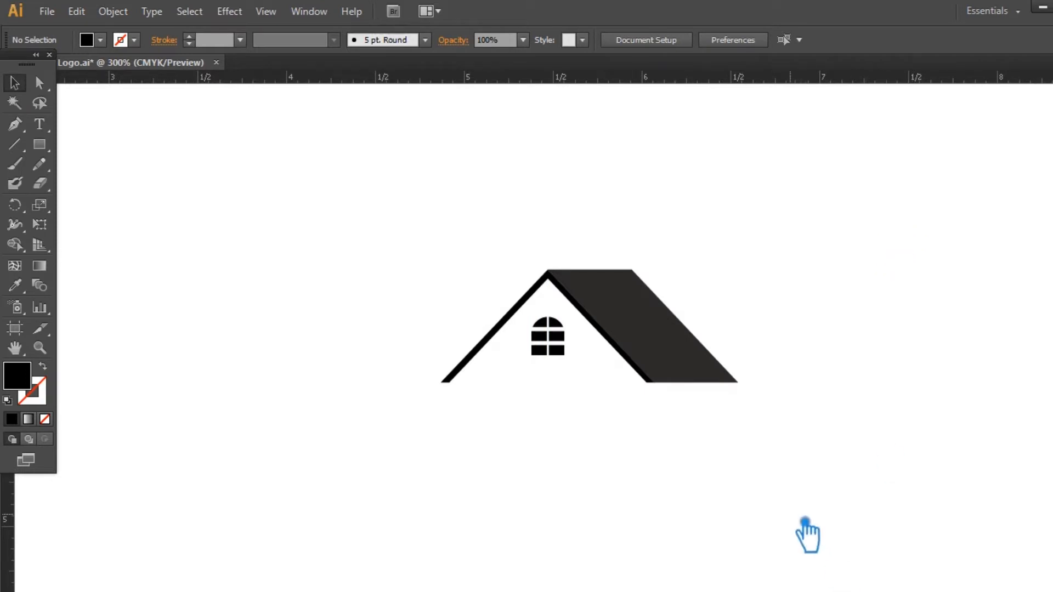
click(549, 348)
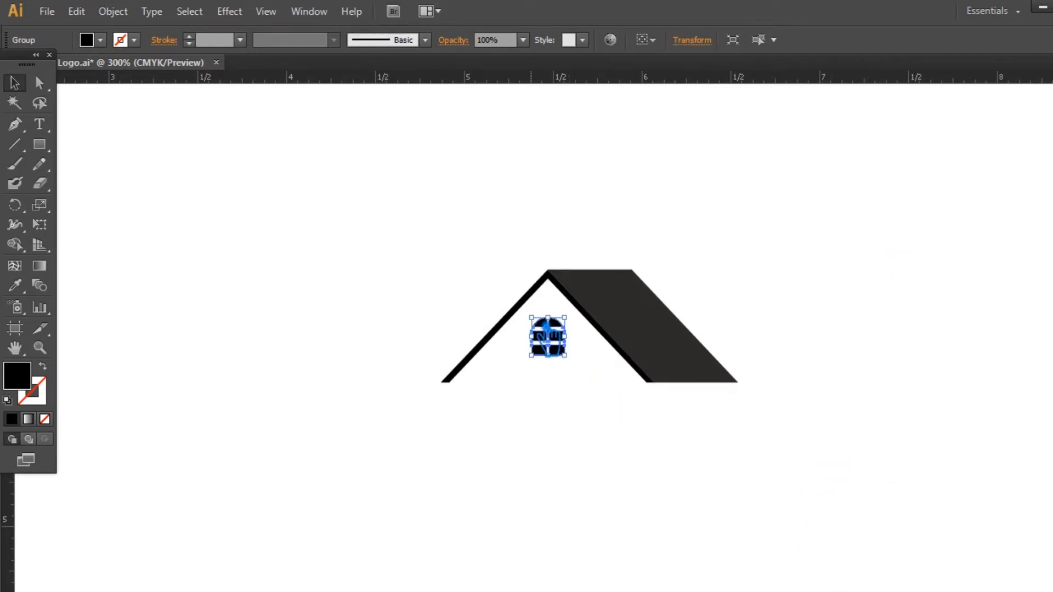
click(43, 366)
click(204, 262)
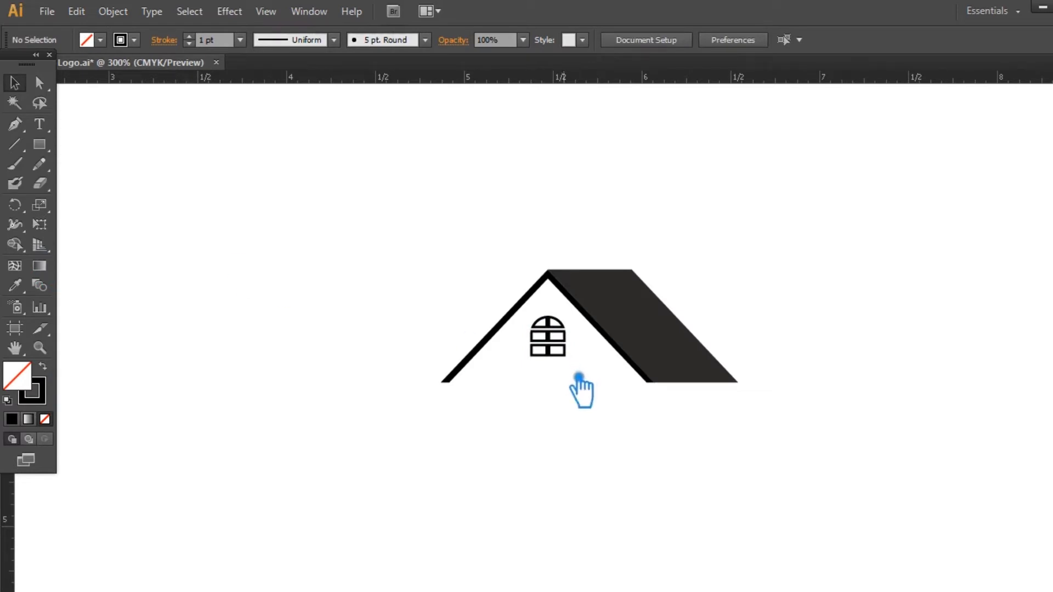
Expand the stroked window panes into black filled outline shapes and deselect them.
key(ctrl+plus)
key(ctrl+plus)
key(ctrl+plus)
key(ctrl+plus)
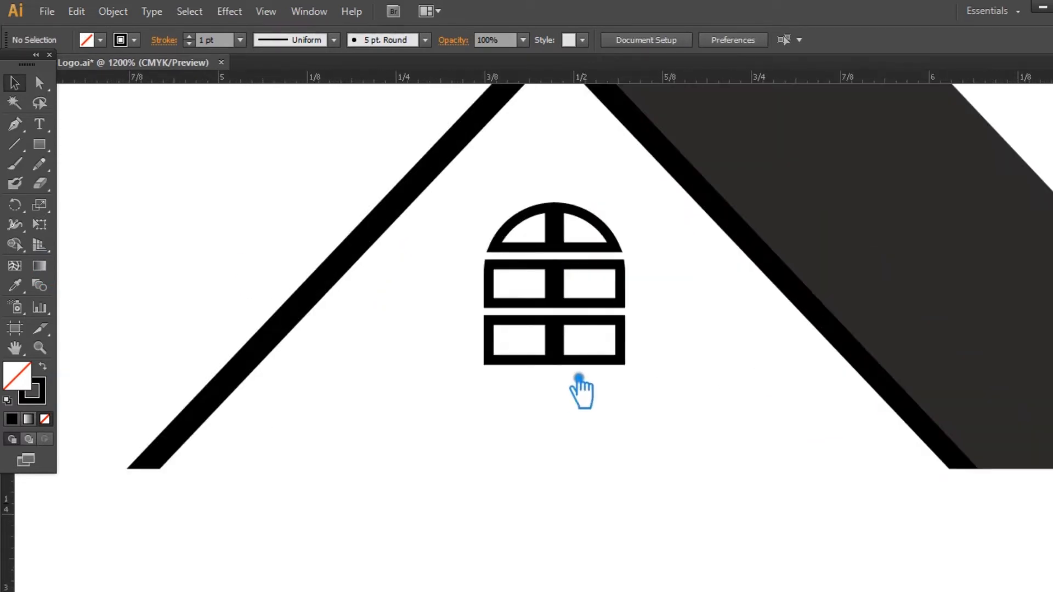
drag(673, 400, 471, 196)
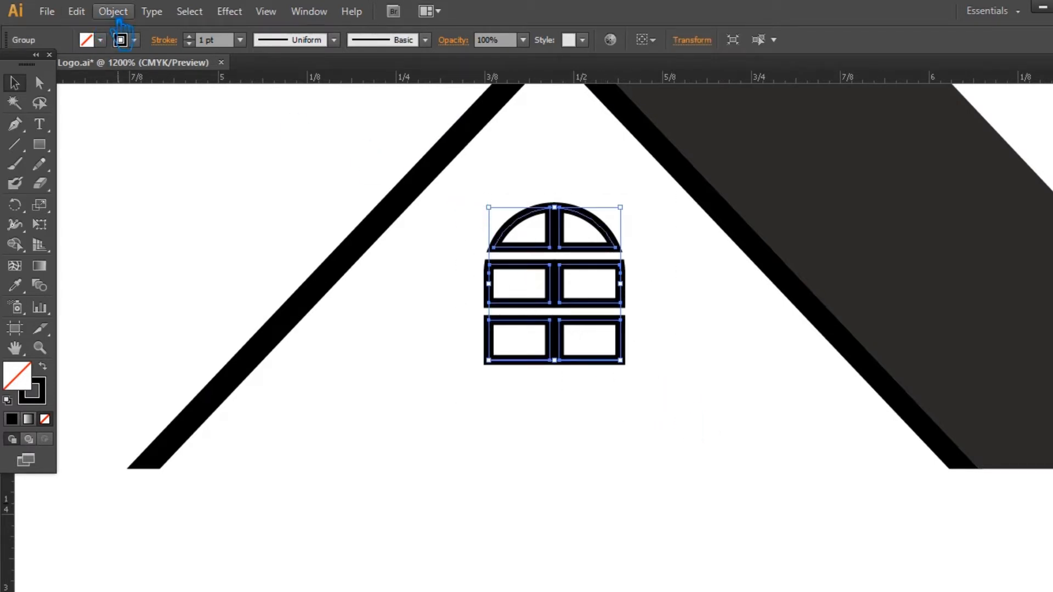
click(113, 11)
click(163, 188)
click(803, 354)
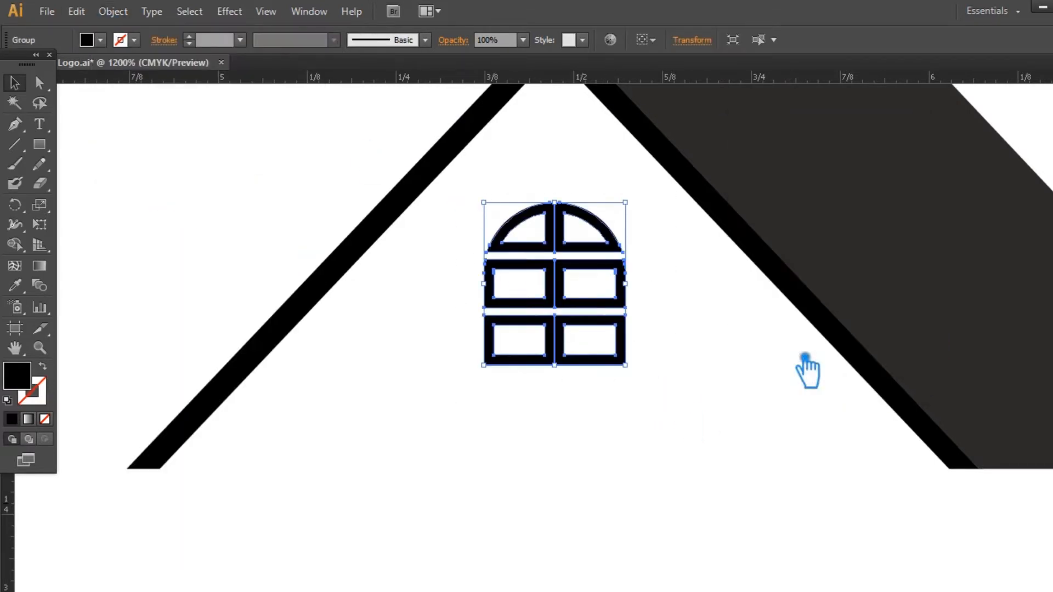
click(729, 355)
click(595, 299)
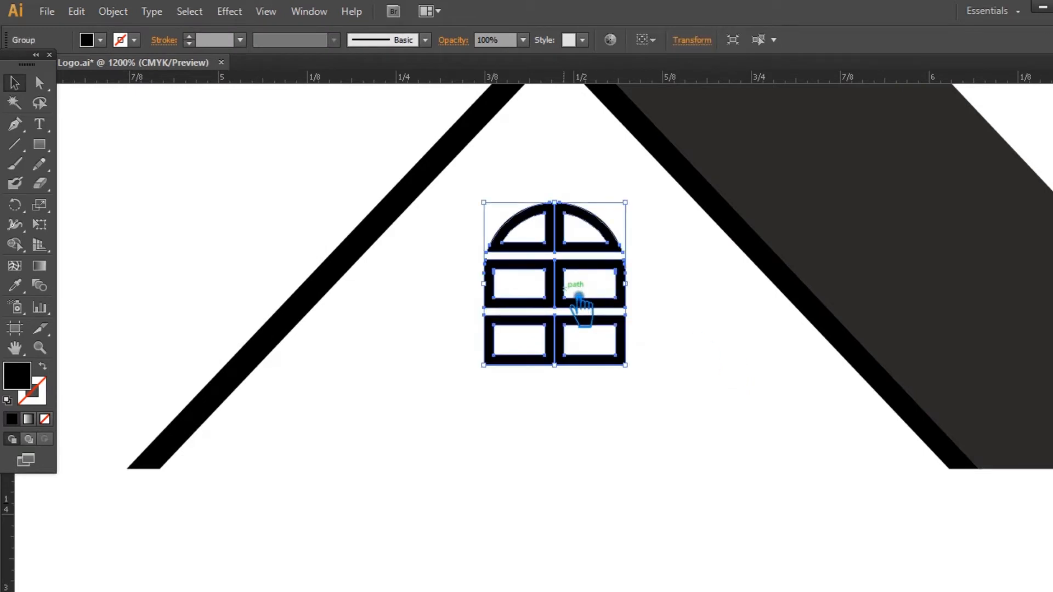
click(708, 350)
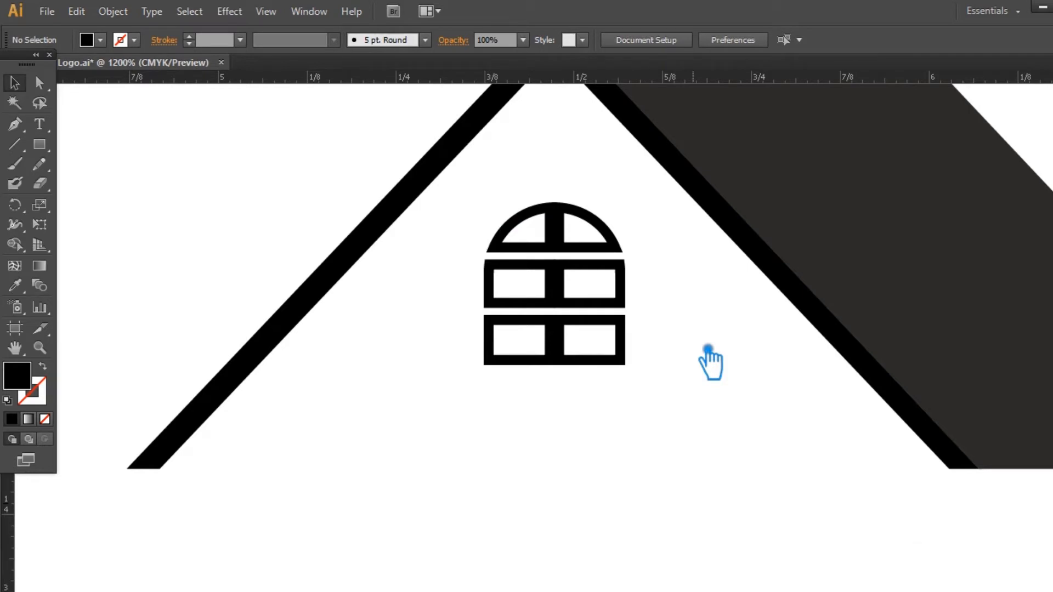
Show the guides and draw a tall, thin rectangle down the window's centre, filled with a warm grey.
click(39, 144)
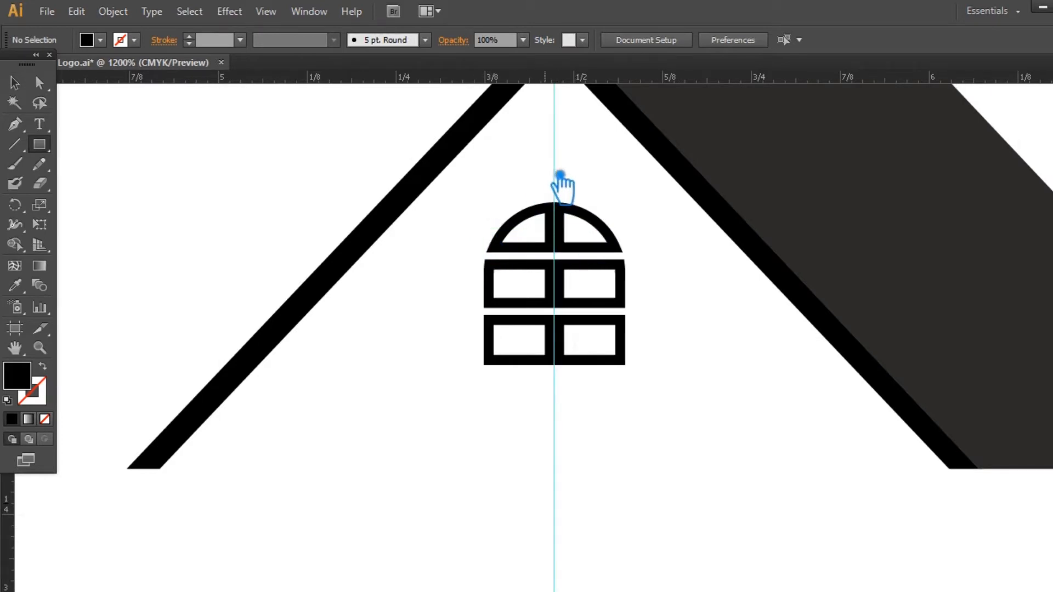
drag(568, 191, 577, 404)
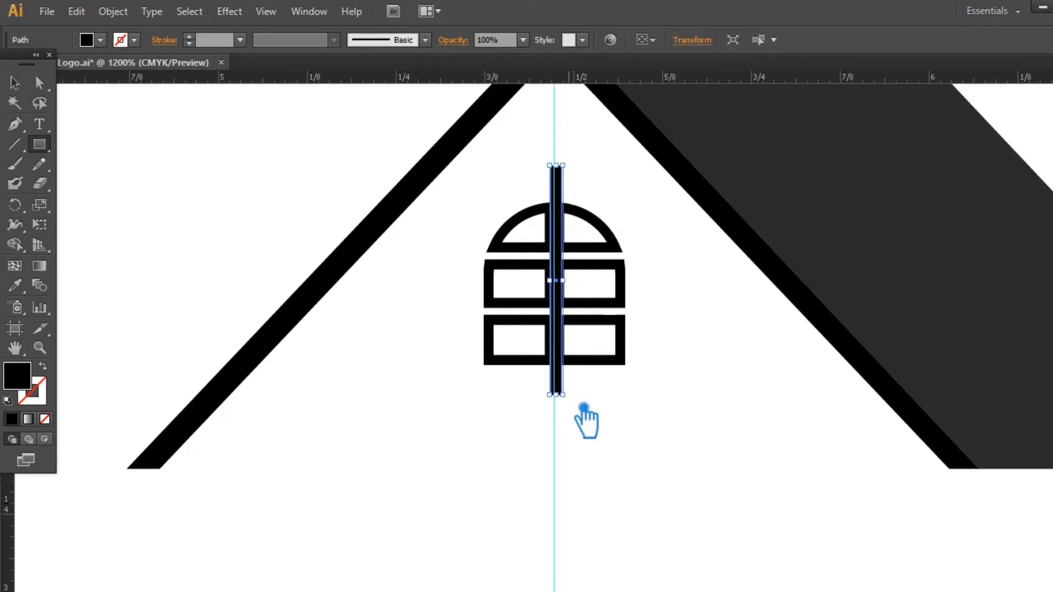
key(ctrl+=)
key(ctrl+=)
key(ctrl+=)
double_click(26, 384)
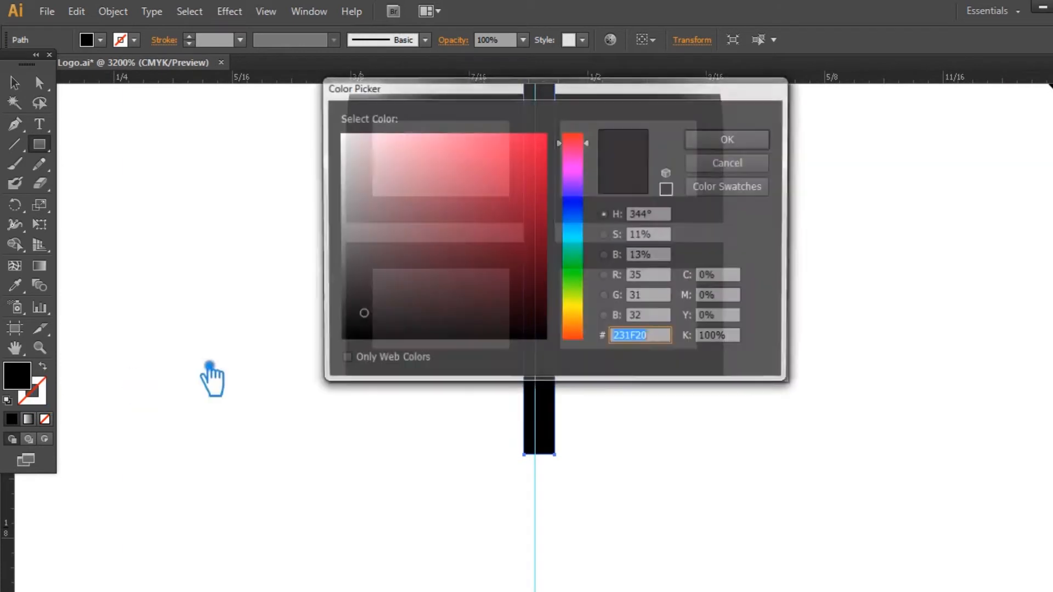
click(364, 266)
click(734, 141)
Narrow the grey bar symmetrically about the guide and adjust its height to run from above the arch to the window's lower edge.
key(v)
drag(571, 158, 544, 156)
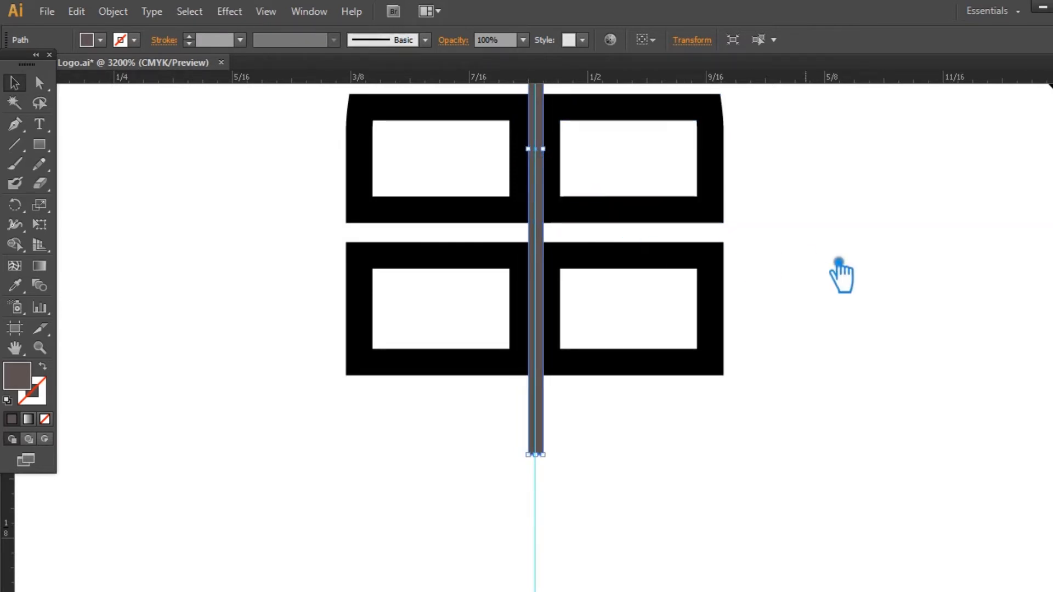
click(632, 262)
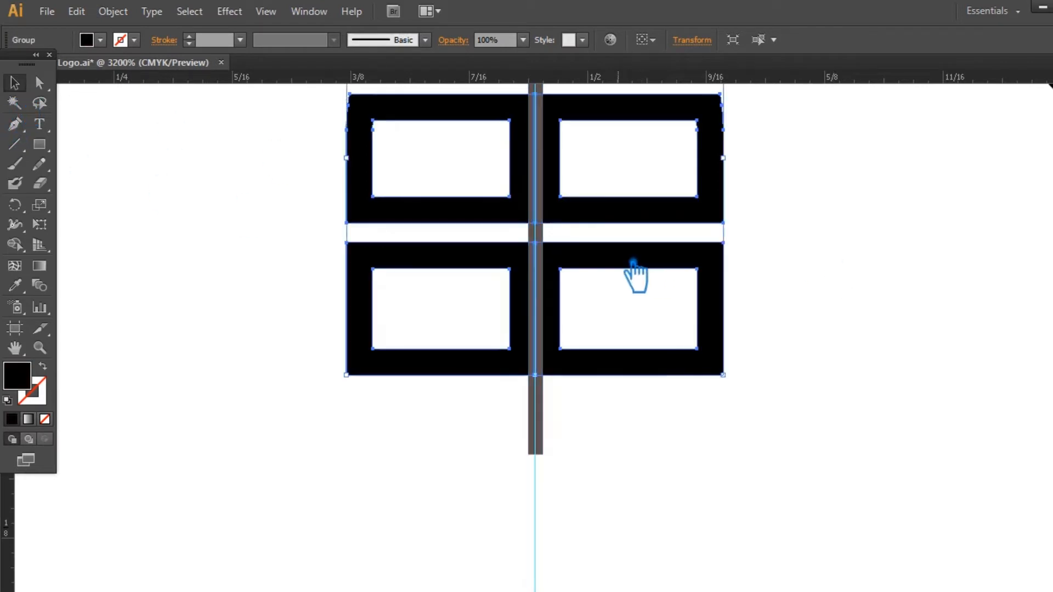
shift+click(550, 436)
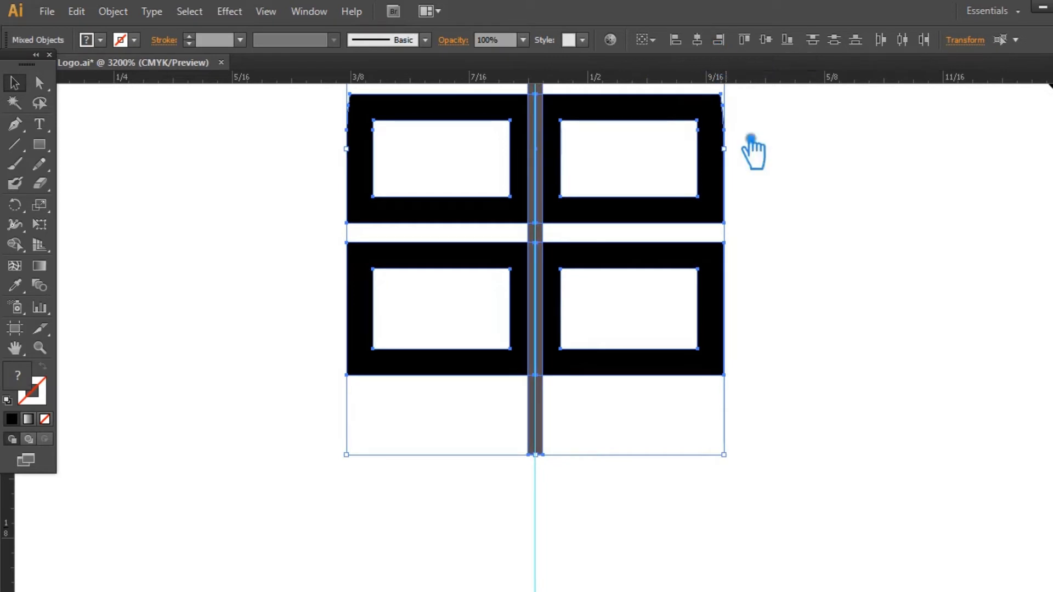
click(834, 348)
key(ctrl+minus)
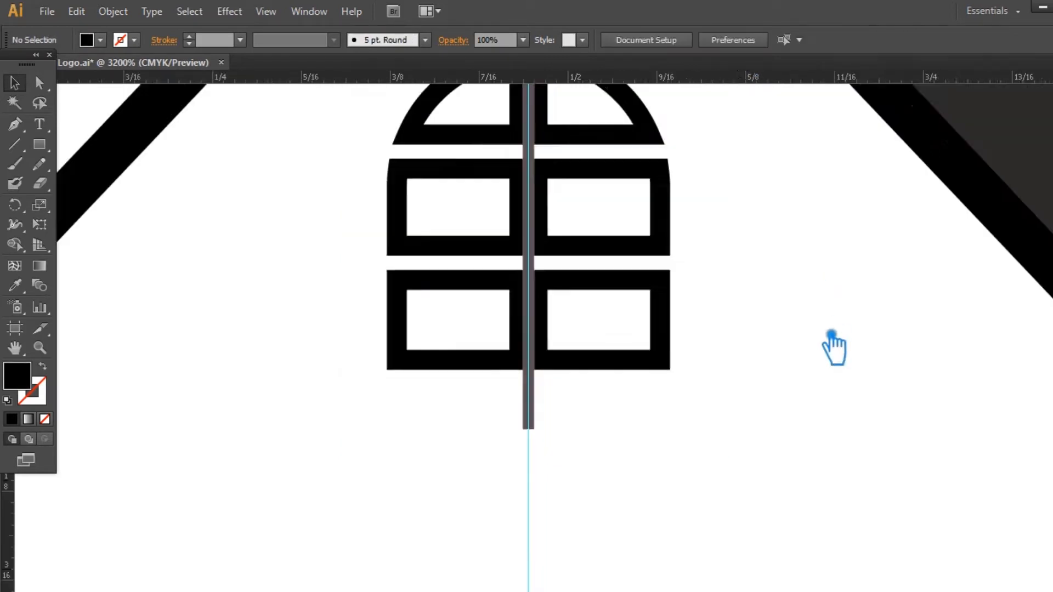
click(547, 116)
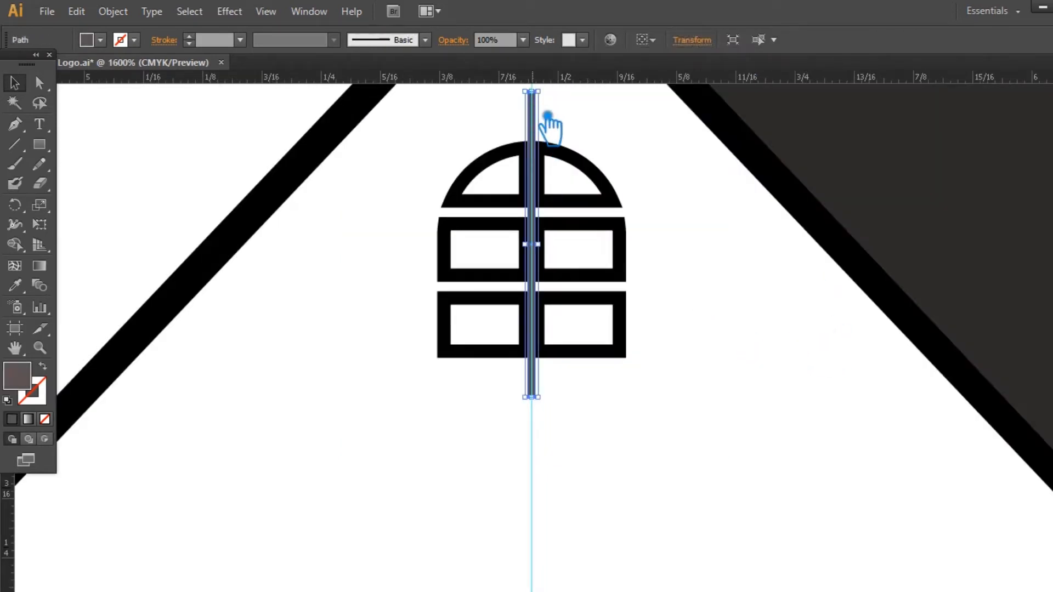
key(Down)
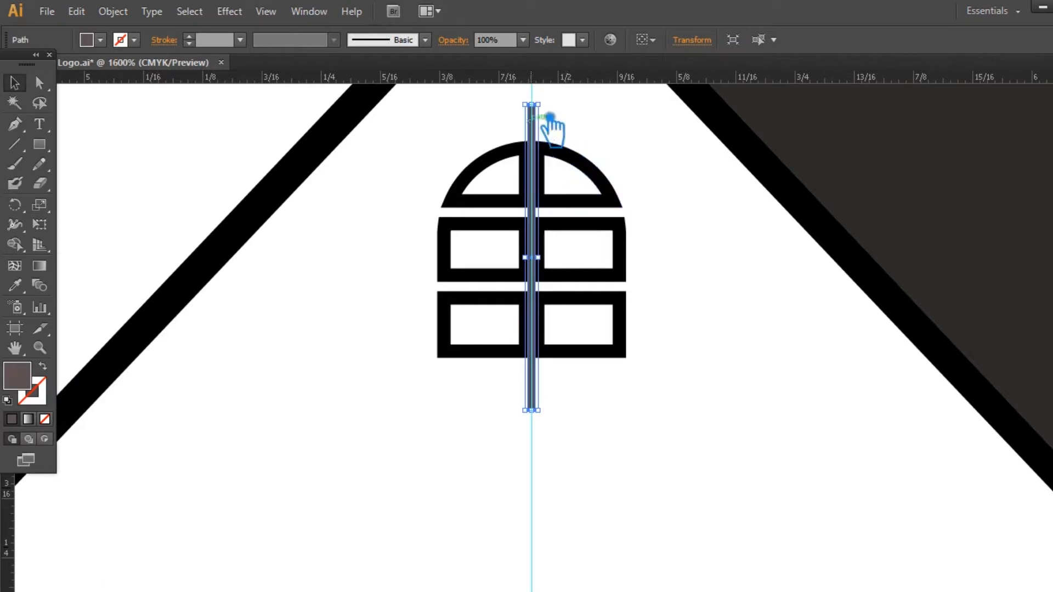
drag(538, 105, 536, 105)
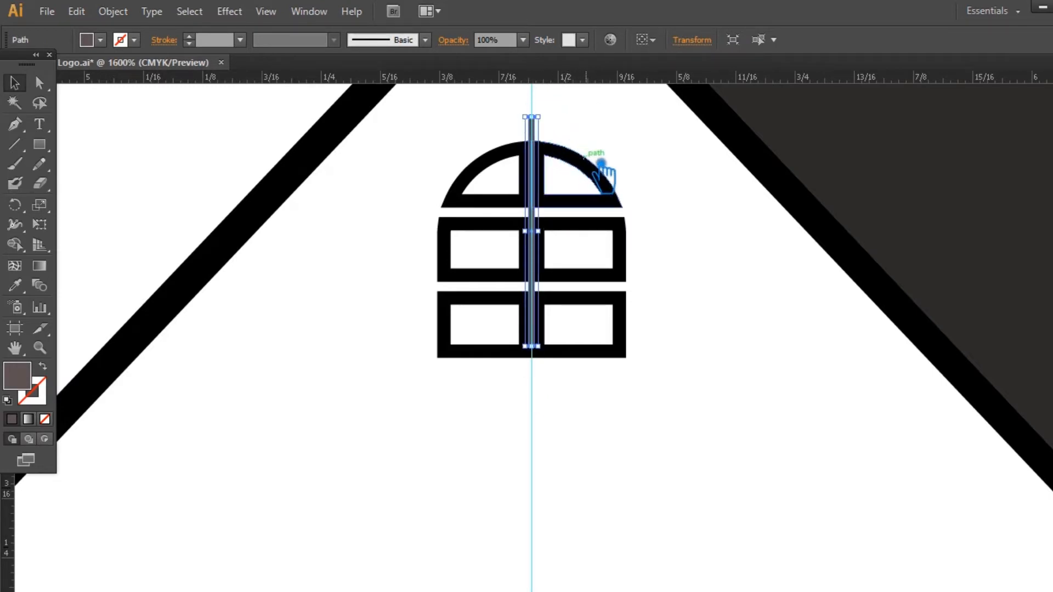
Divide the window frame and the grey bar into separate pieces with the Pathfinder Divide operation.
key(ctrl+plus)
key(ctrl+plus)
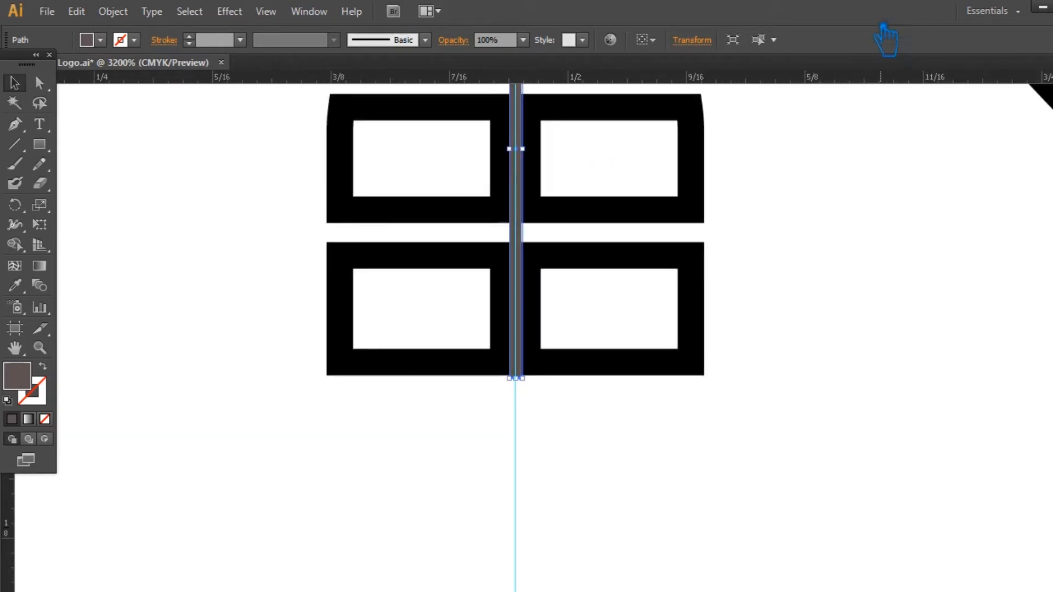
scroll(839, 360, up, 4)
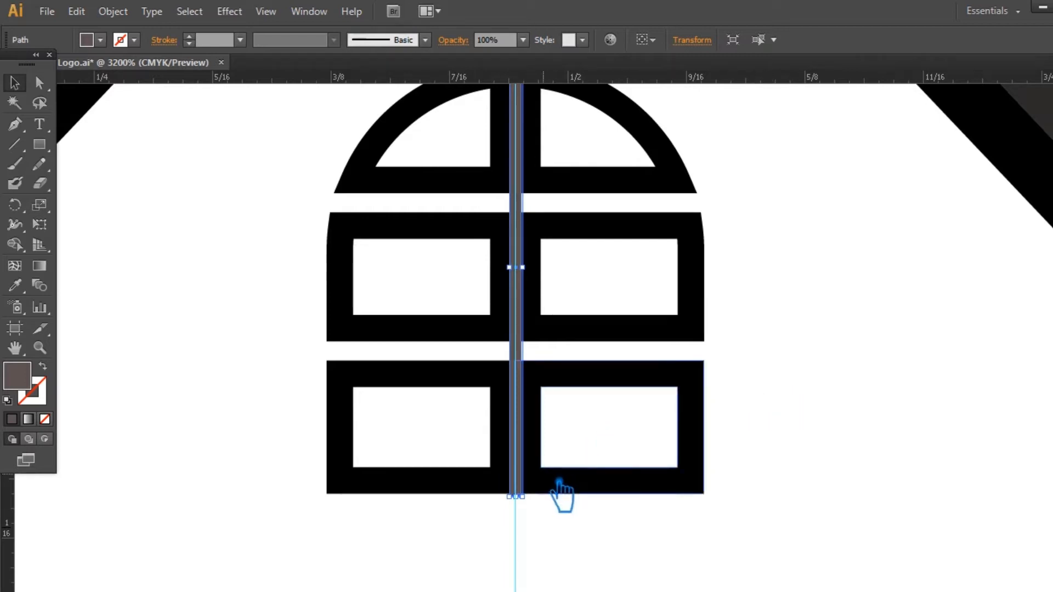
click(788, 496)
drag(776, 511, 283, 154)
key(shift+ctrl+F9)
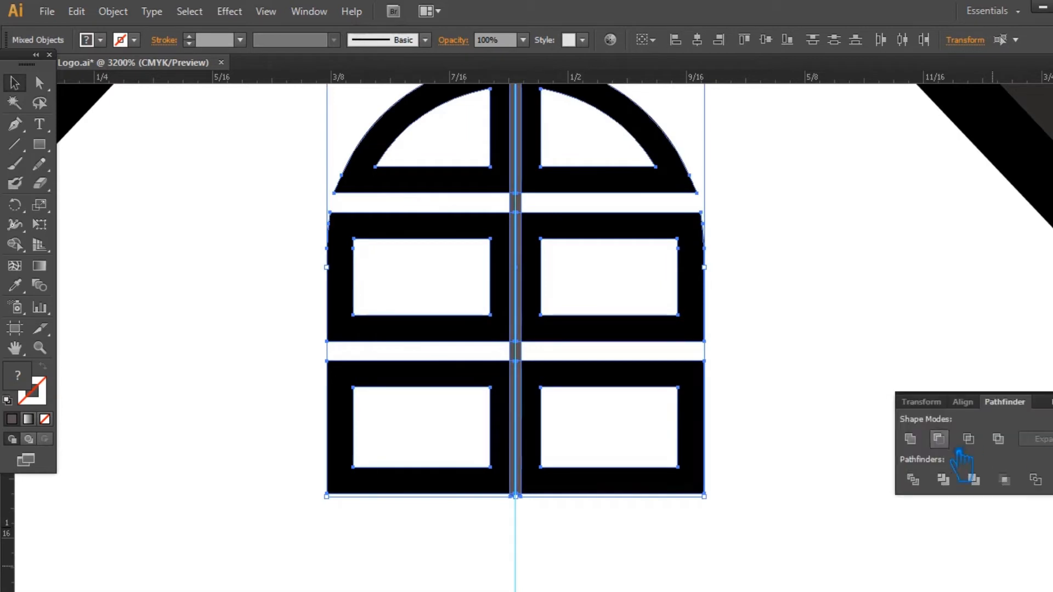
click(921, 486)
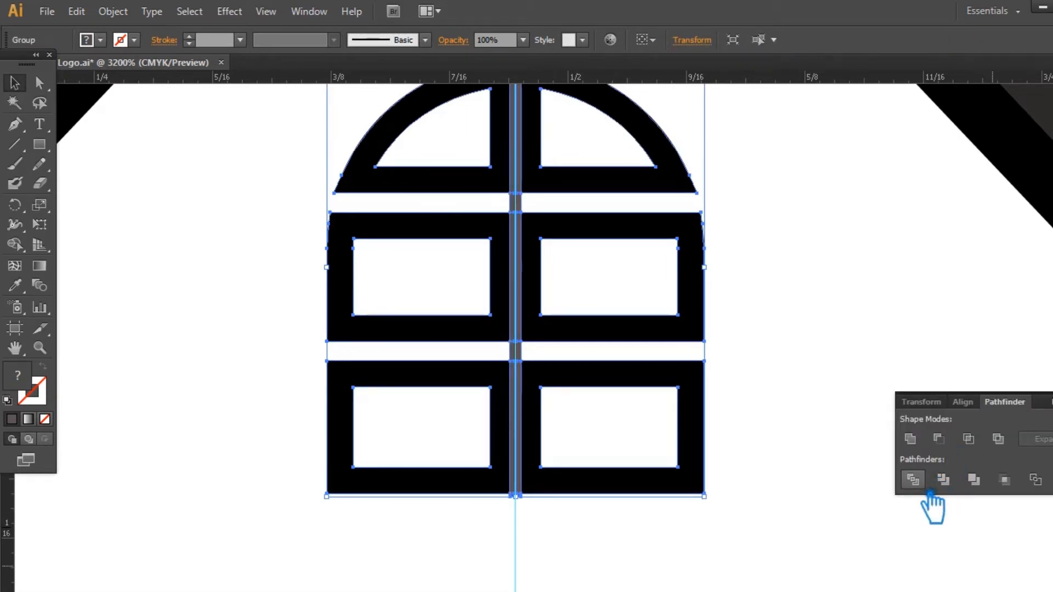
click(1051, 397)
Ungroup the divided window pieces and deselect them.
click(949, 374)
click(603, 362)
right_click(548, 362)
click(551, 485)
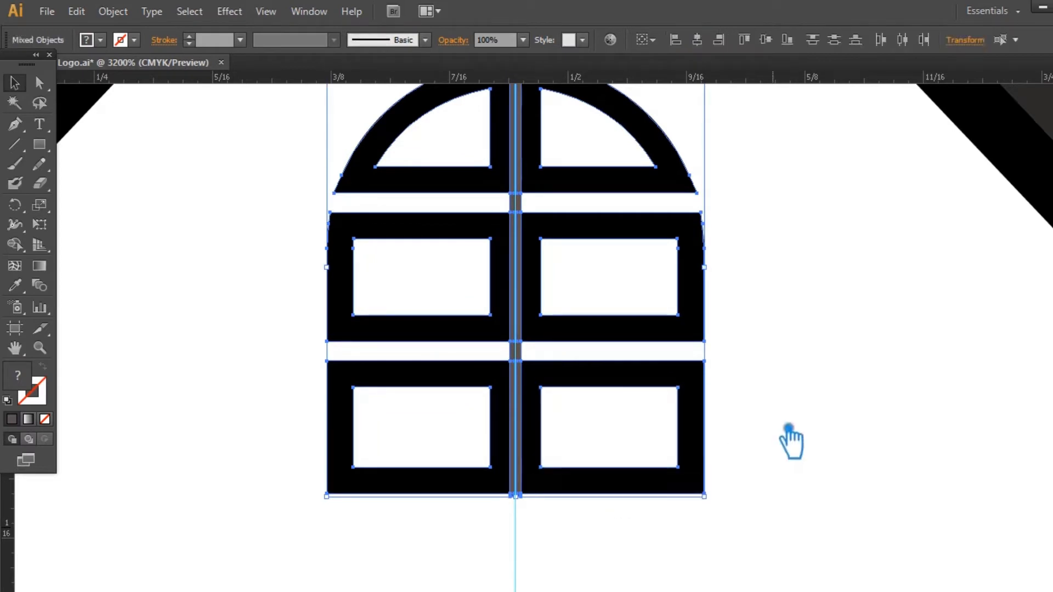
click(848, 447)
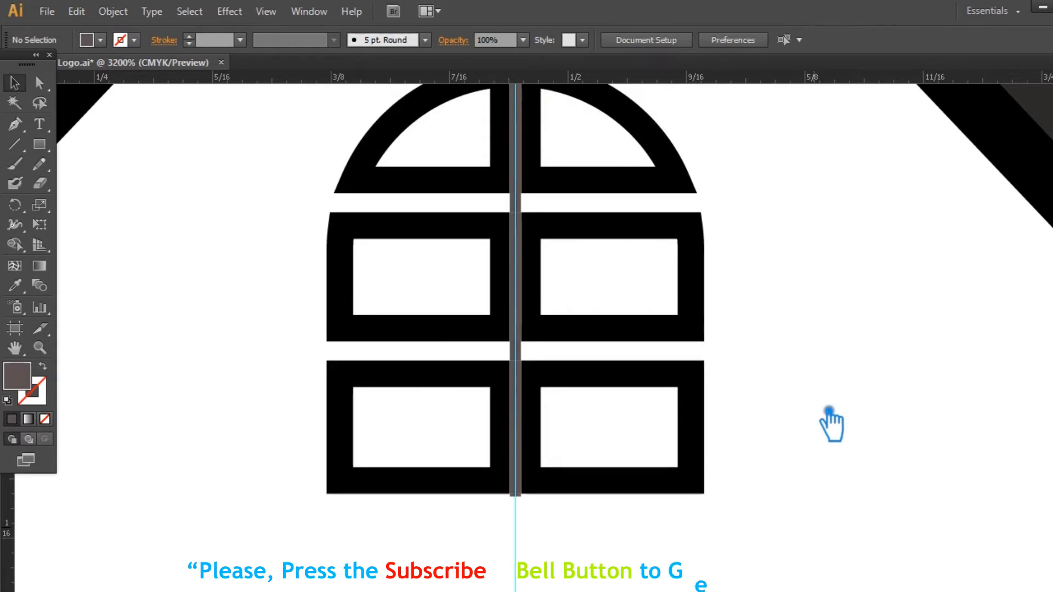
Delete the grey centre-bar pieces between the lower and middle window panes and in the gap beneath the arch.
click(533, 428)
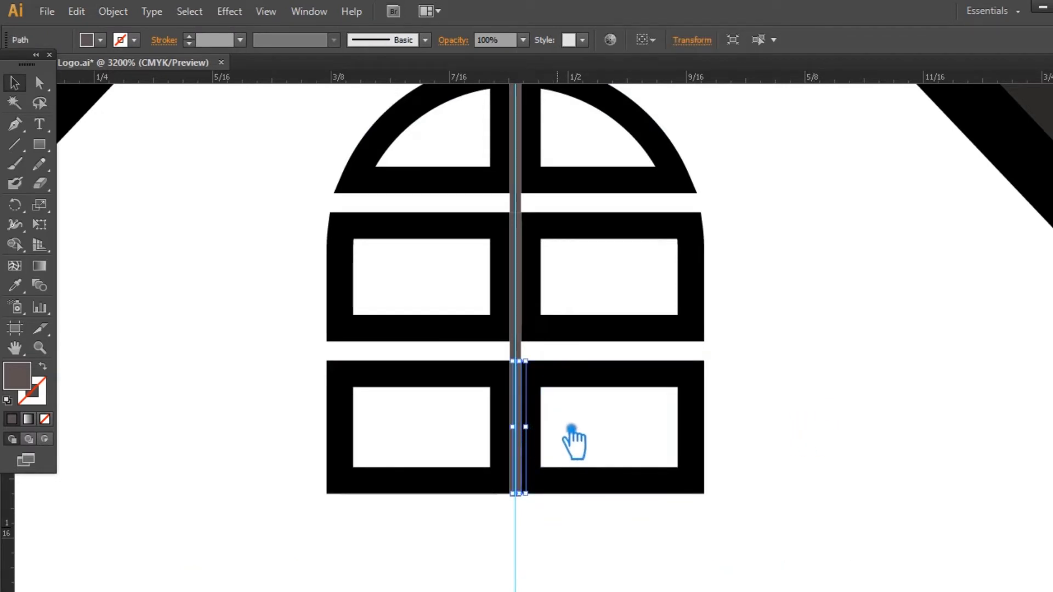
click(561, 433)
click(527, 391)
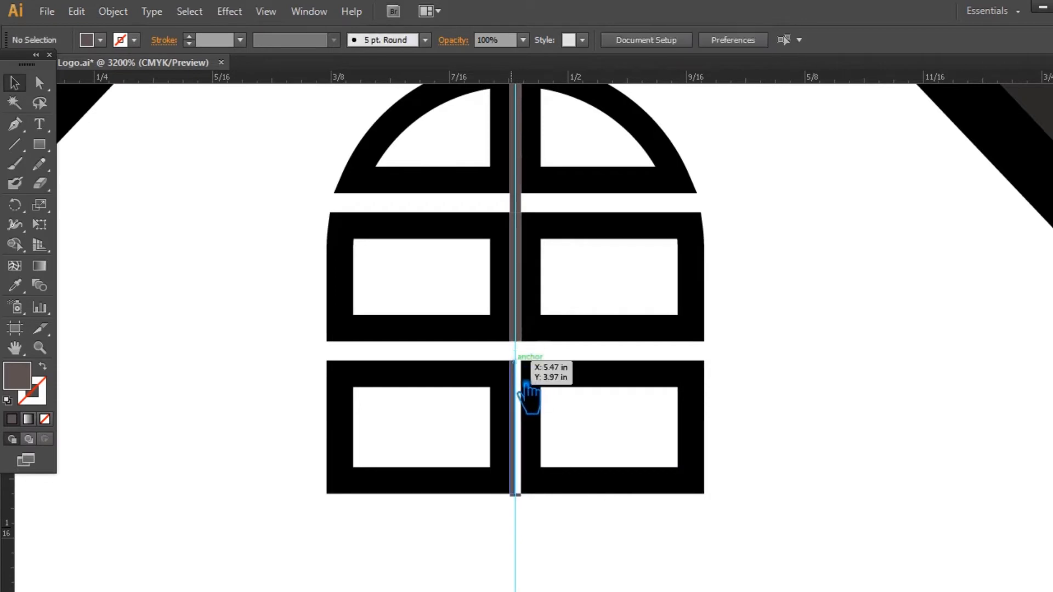
key(Delete)
click(525, 340)
key(Delete)
click(519, 204)
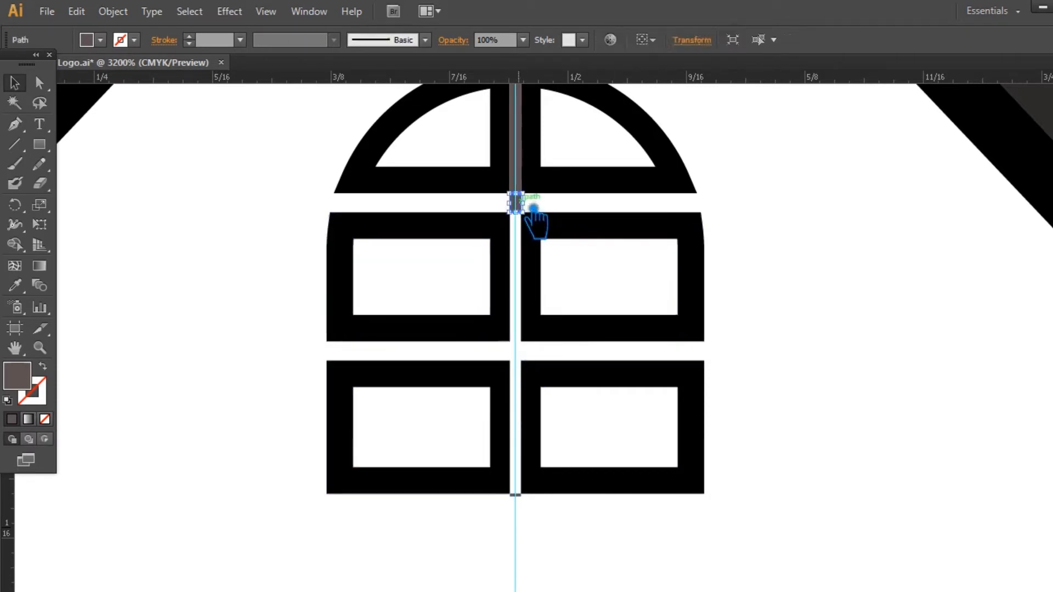
key(Delete)
Delete the remaining grey bar pieces between the arched panes, below the window and above the arch.
click(526, 193)
key(Delete)
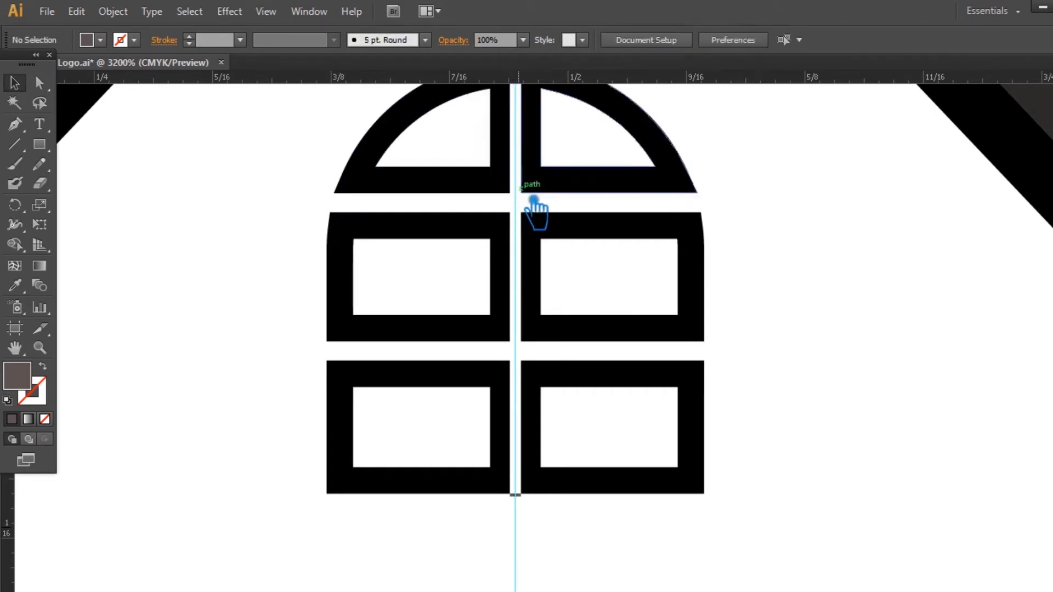
click(517, 496)
key(Delete)
scroll(782, 274, up, 2)
click(518, 129)
key(Delete)
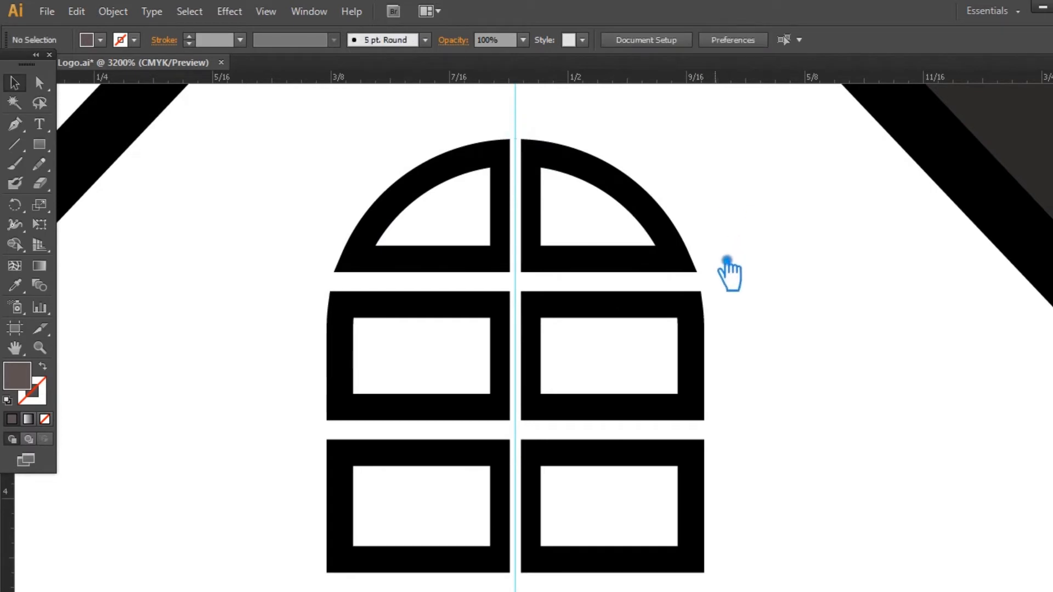
drag(792, 567, 864, 520)
Select all six black window frames and group them.
click(704, 481)
shift+click(704, 357)
shift+click(689, 254)
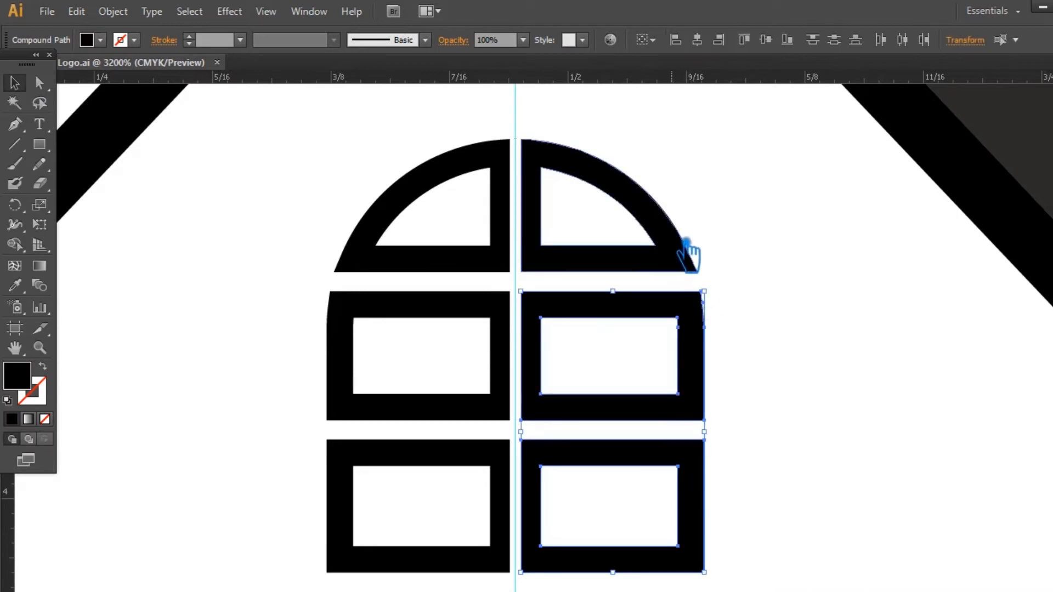
shift+click(502, 264)
shift+click(506, 356)
shift+click(509, 489)
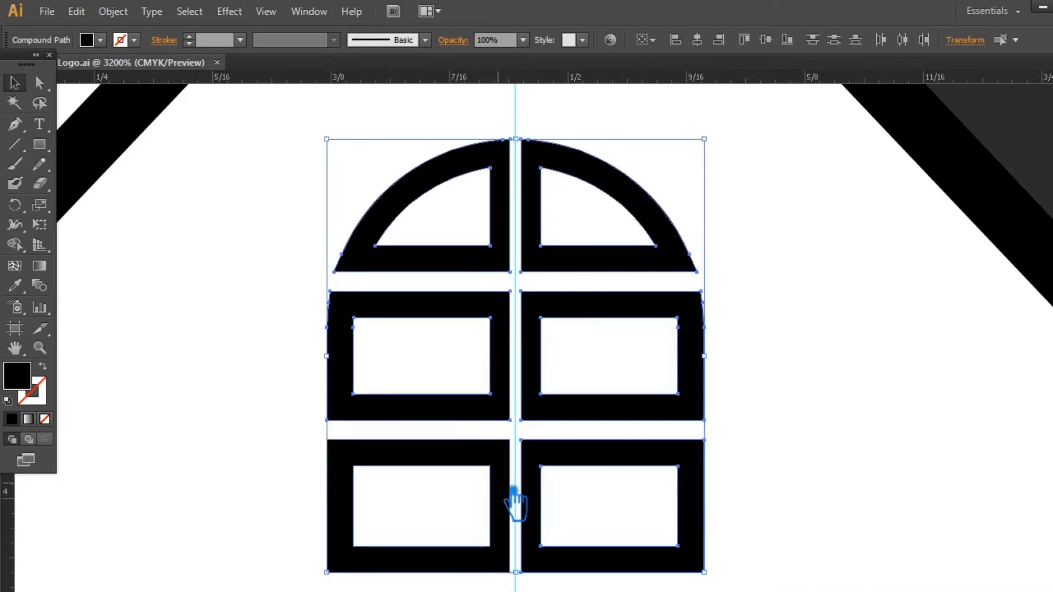
key(ctrl+g)
Remove the leftover unfilled shapes inside the panes by cutting the window group, deleting them and pasting the window back in front.
key(Delete)
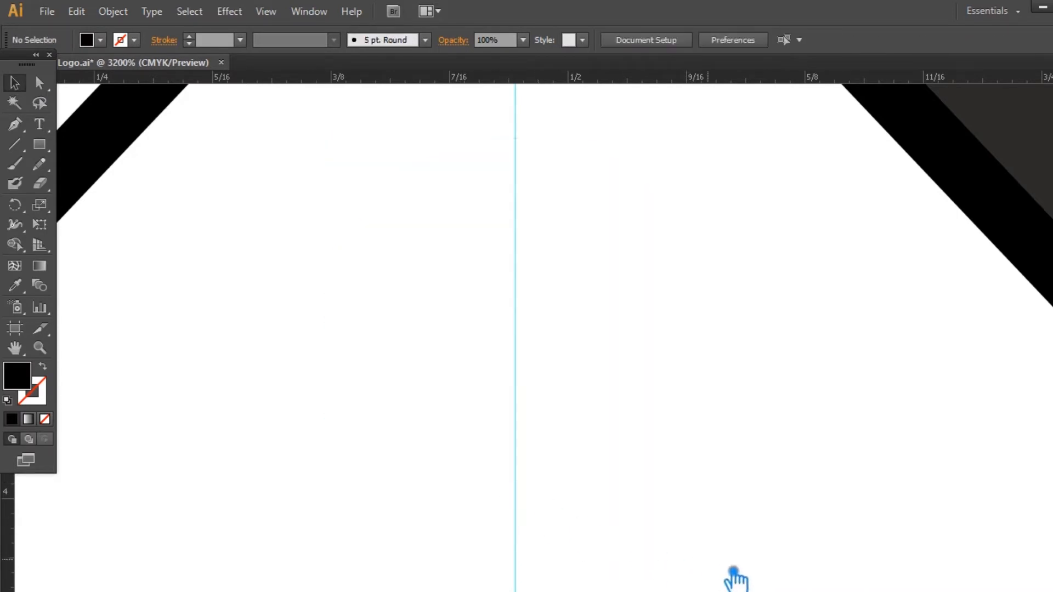
drag(504, 442, 303, 160)
key(Delete)
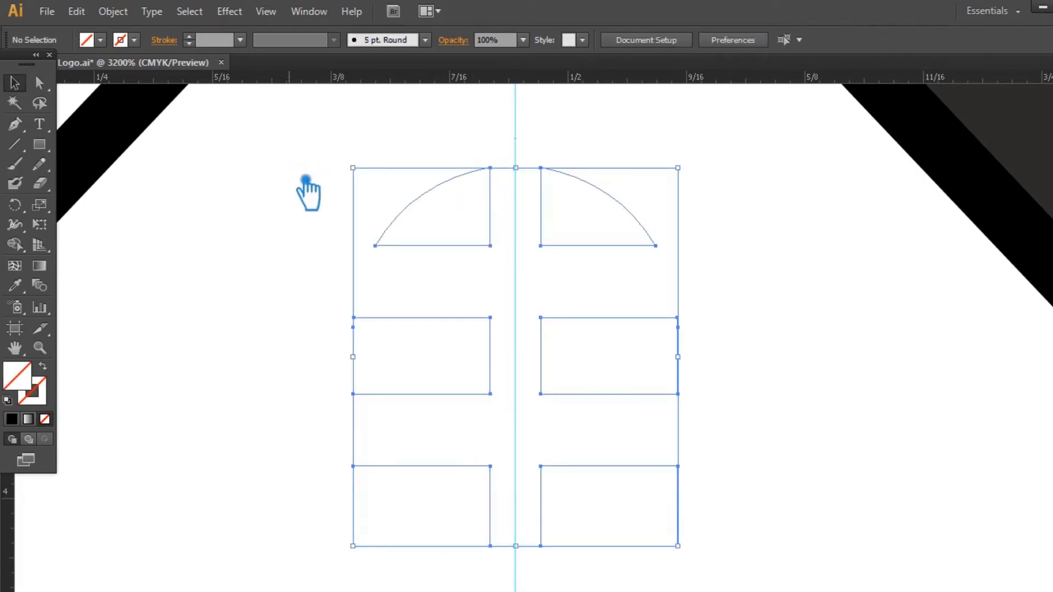
key(ctrl+f)
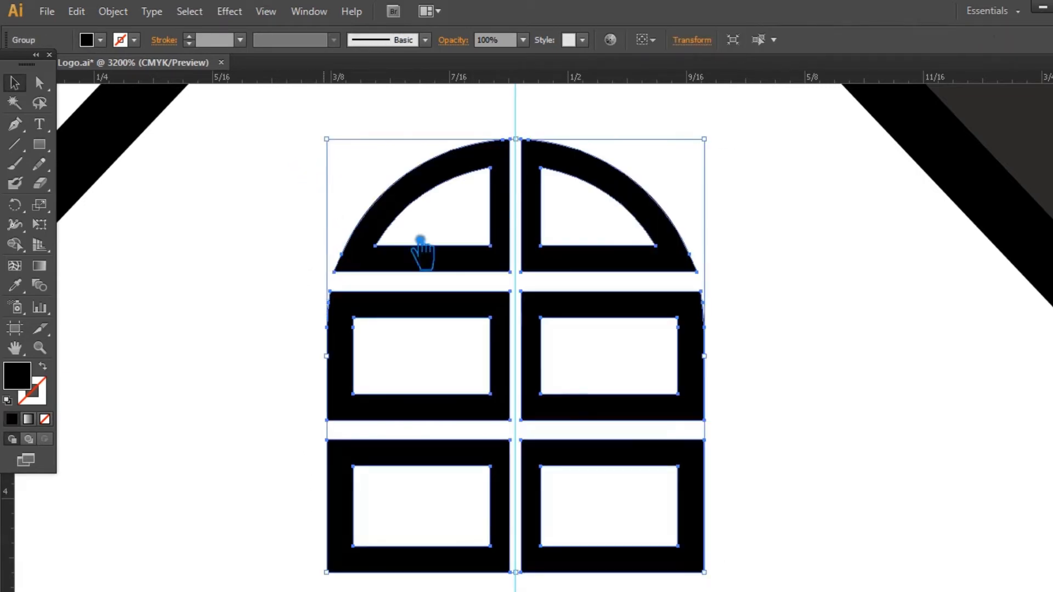
Deselect the window and hide the guides to show the whole house.
click(764, 328)
key(ctrl+semicolon)
key(ctrl+minus)
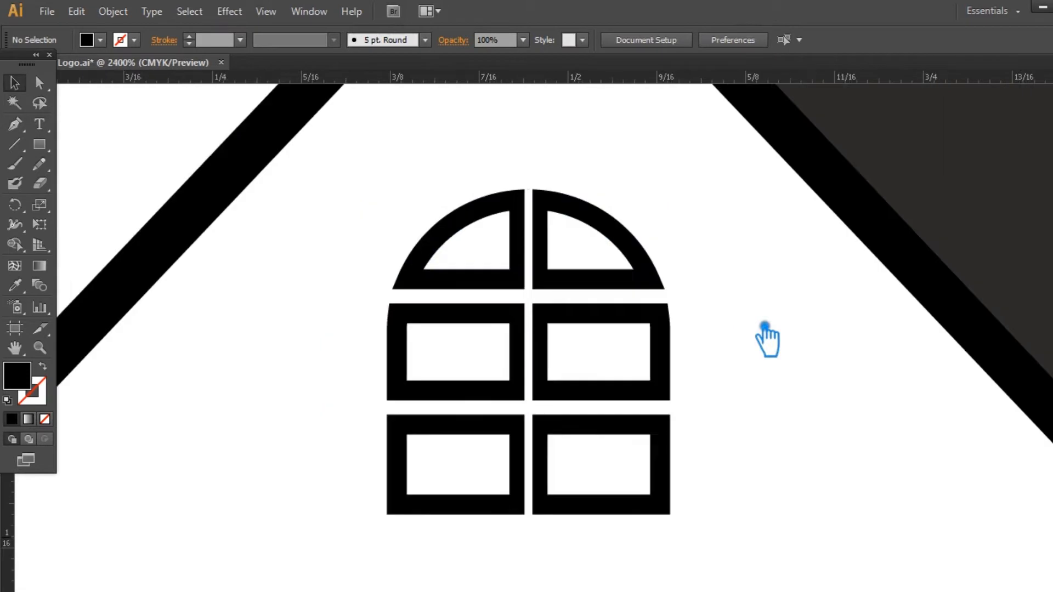
key(ctrl+minus)
key(ctrl+minus)
key(ctrl+minus)
key(ctrl+minus)
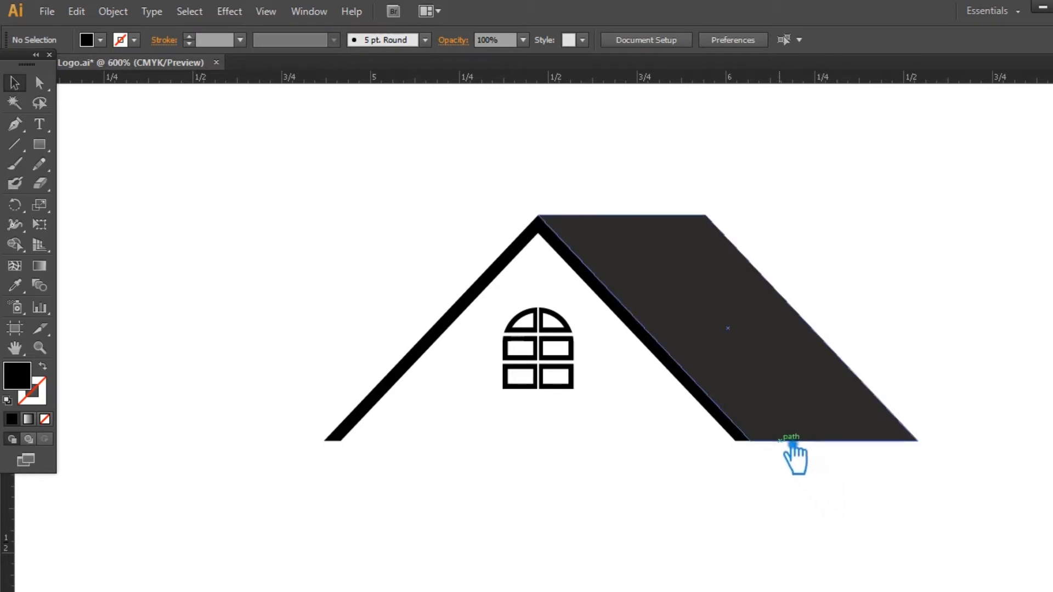
Fill the grouped gable and roof panel with teal 2D9C9E and deselect them.
click(728, 335)
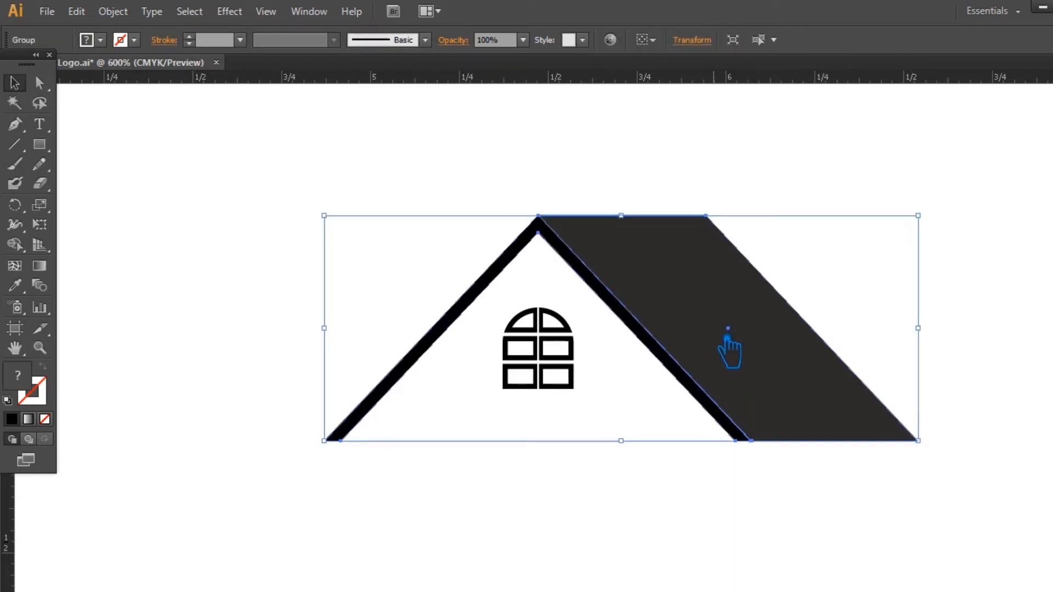
double_click(34, 392)
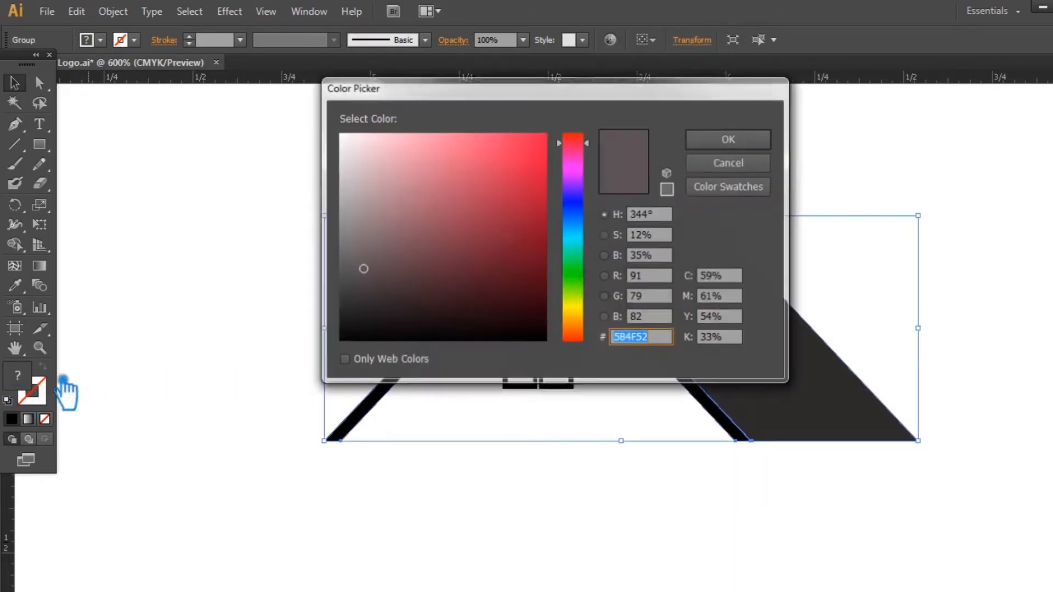
click(575, 237)
click(492, 216)
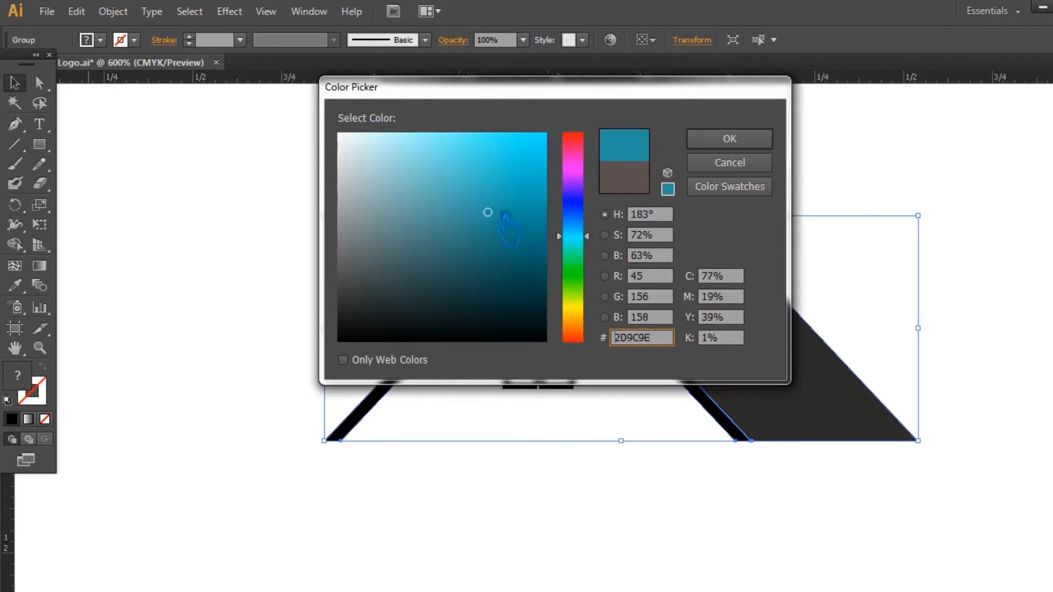
click(731, 140)
click(734, 164)
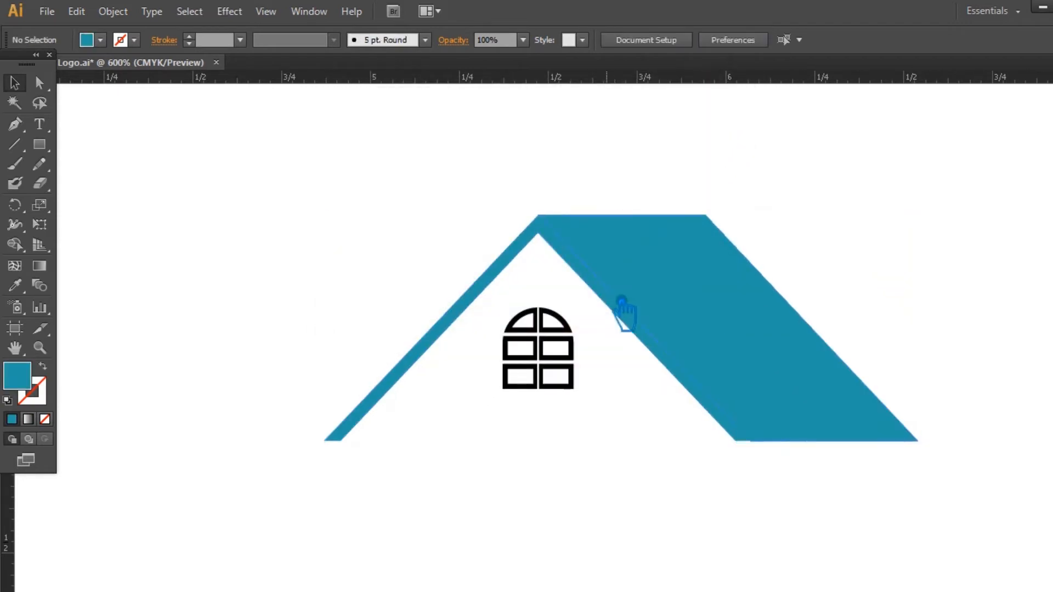
click(626, 315)
click(409, 181)
Select only the gable path inside the roof group and fill it with the darker teal 207F7F.
key(a)
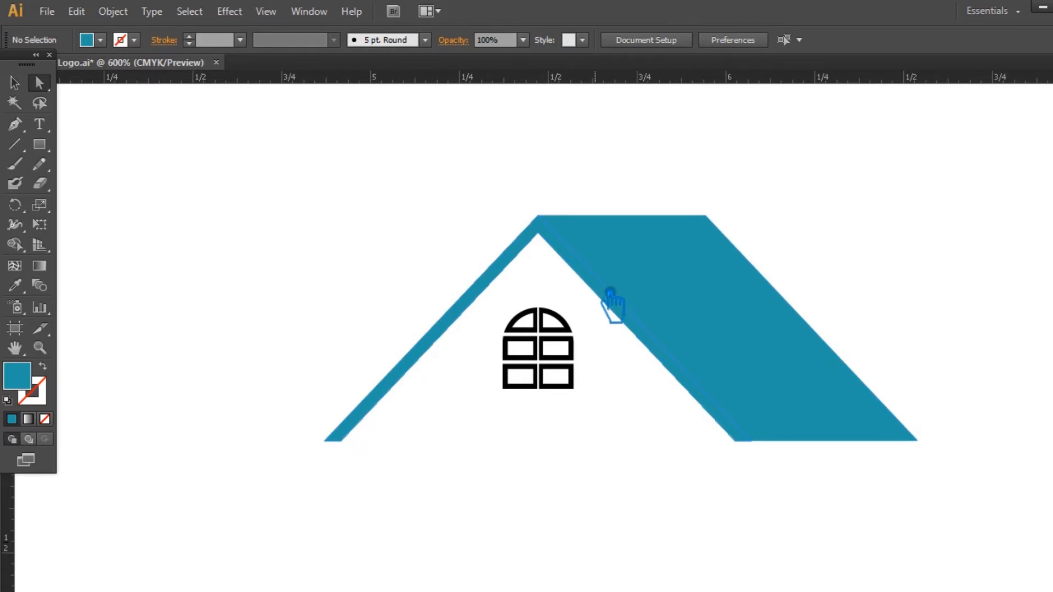
click(442, 321)
double_click(17, 376)
click(511, 237)
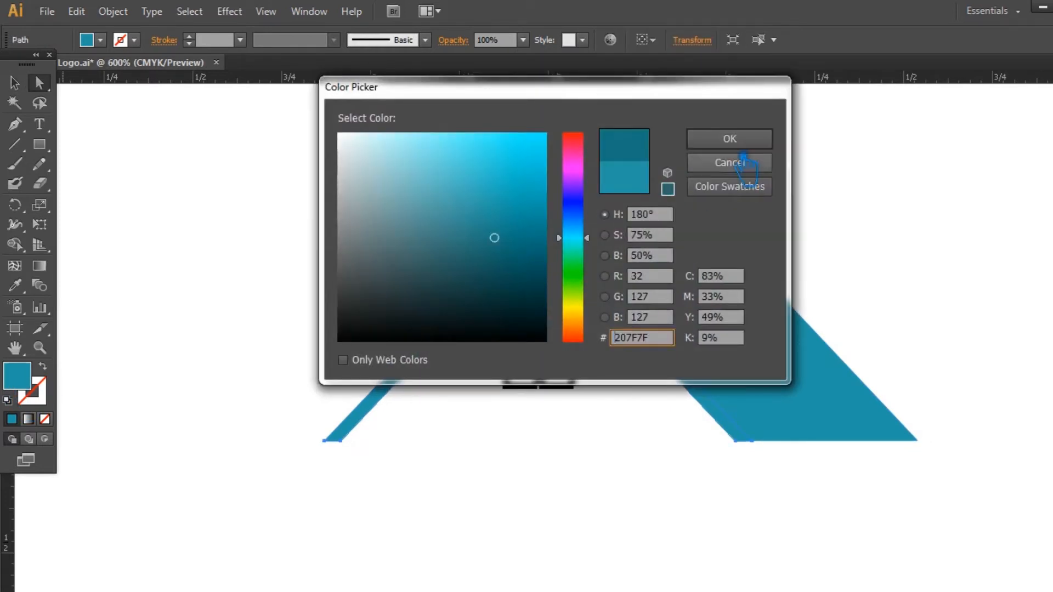
click(729, 138)
click(14, 83)
click(148, 176)
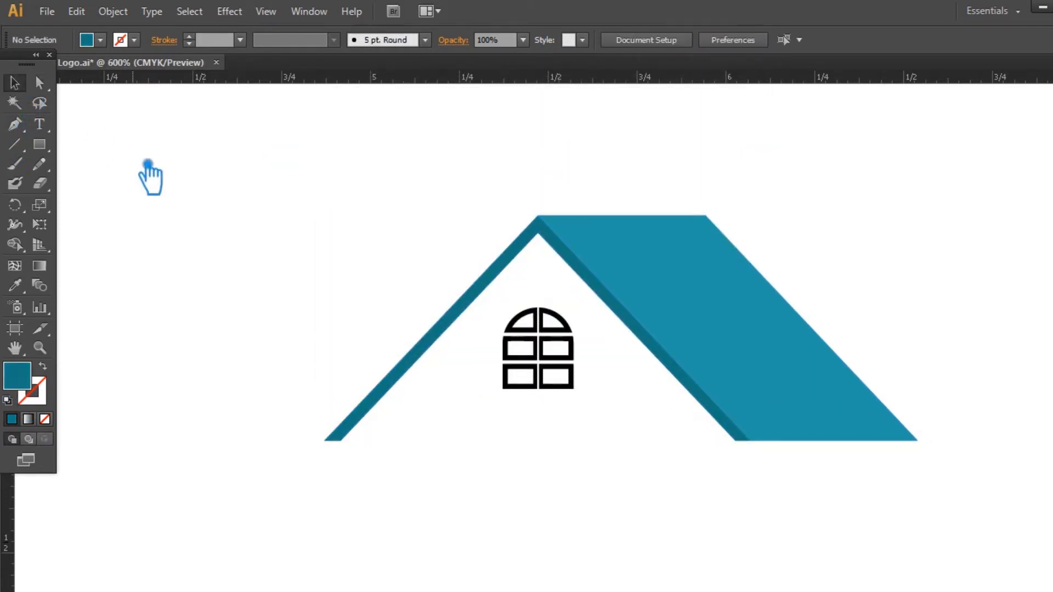
Select the roof panel path alone and copy the gable's teal fill onto it with the Eyedropper.
click(629, 329)
click(319, 196)
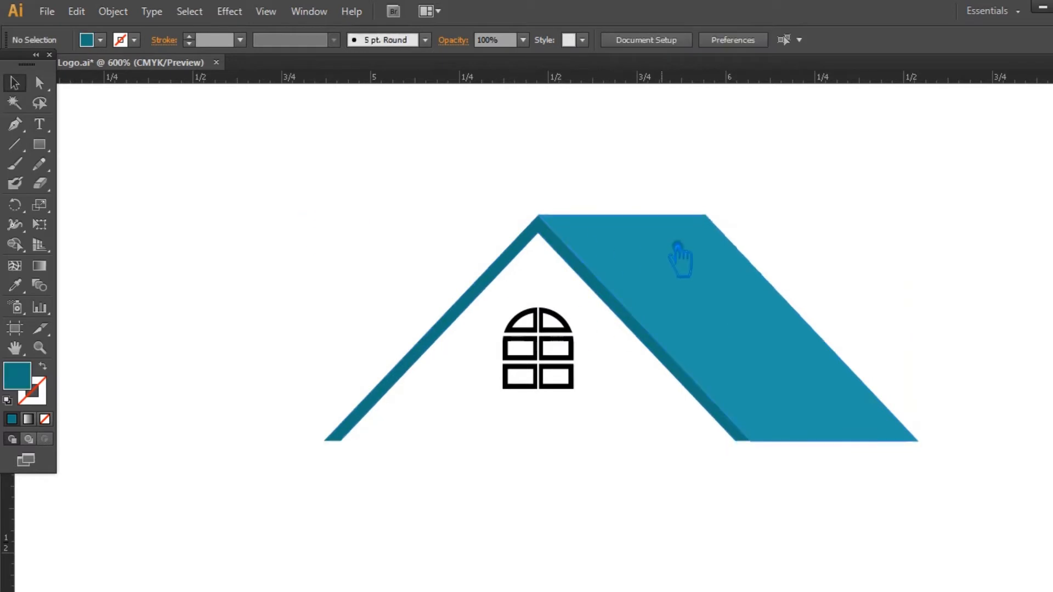
key(a)
click(625, 298)
click(648, 260)
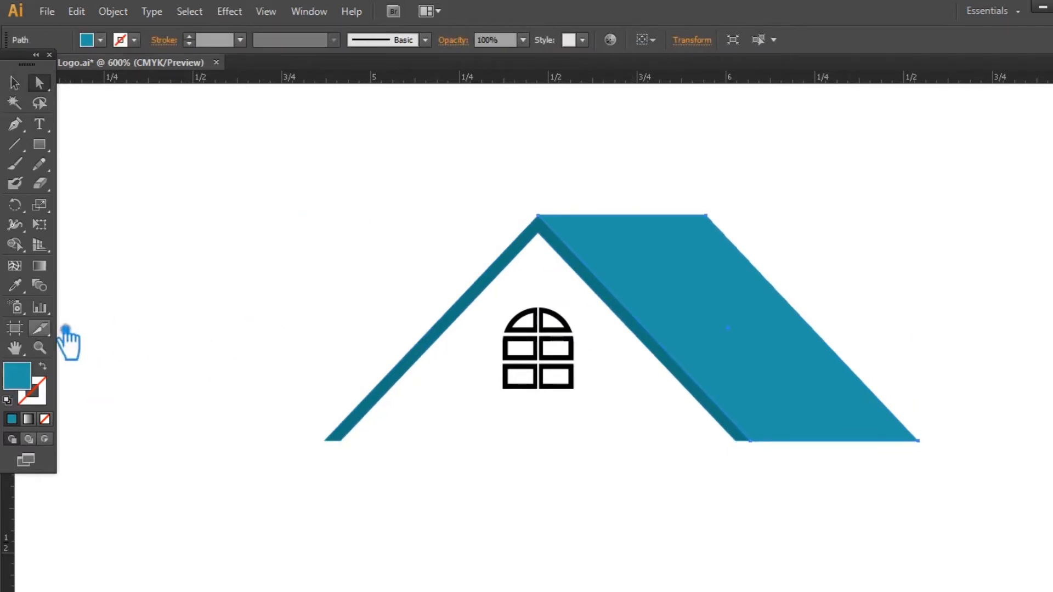
click(433, 324)
key(v)
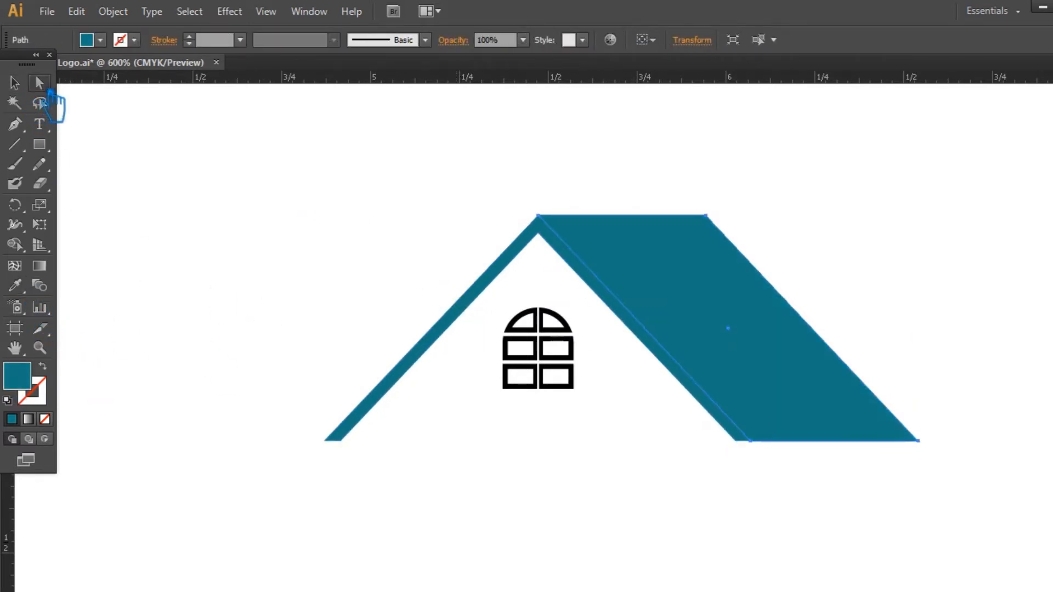
Fill the gable path with a darker shade of teal than the roof panel and save the document.
click(606, 306)
double_click(34, 390)
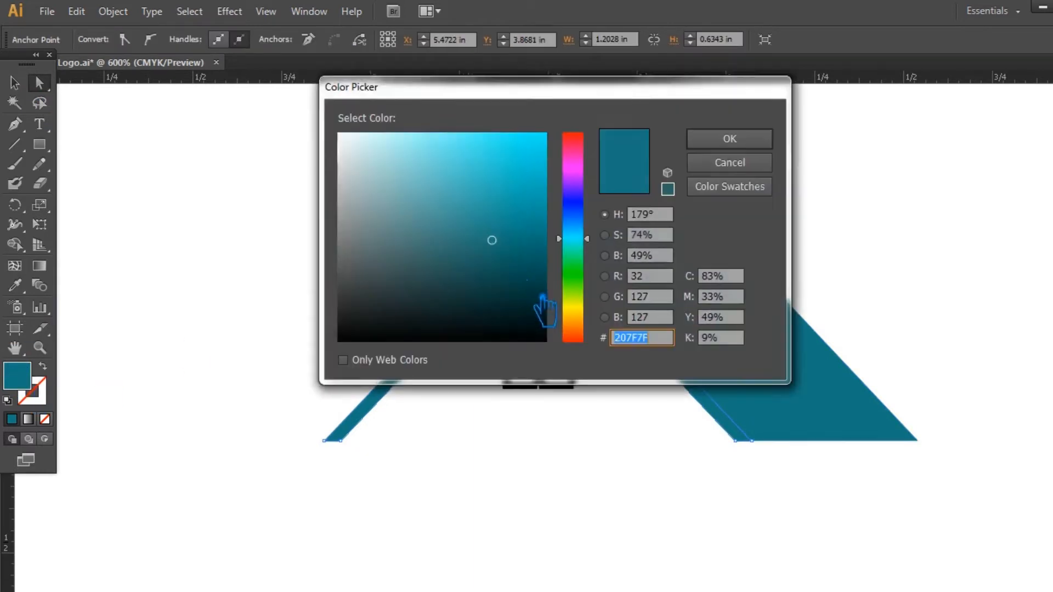
click(519, 278)
click(729, 140)
key(v)
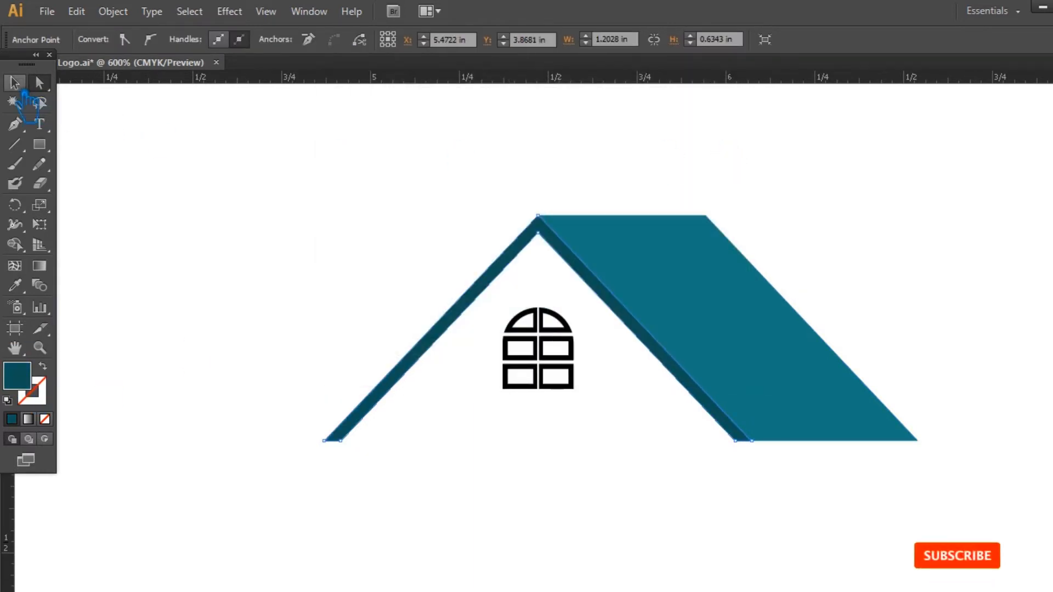
click(231, 174)
key(ctrl+s)
Apply the gable's dark teal fill to the window group with the Eyedropper and deselect it.
drag(597, 434, 472, 318)
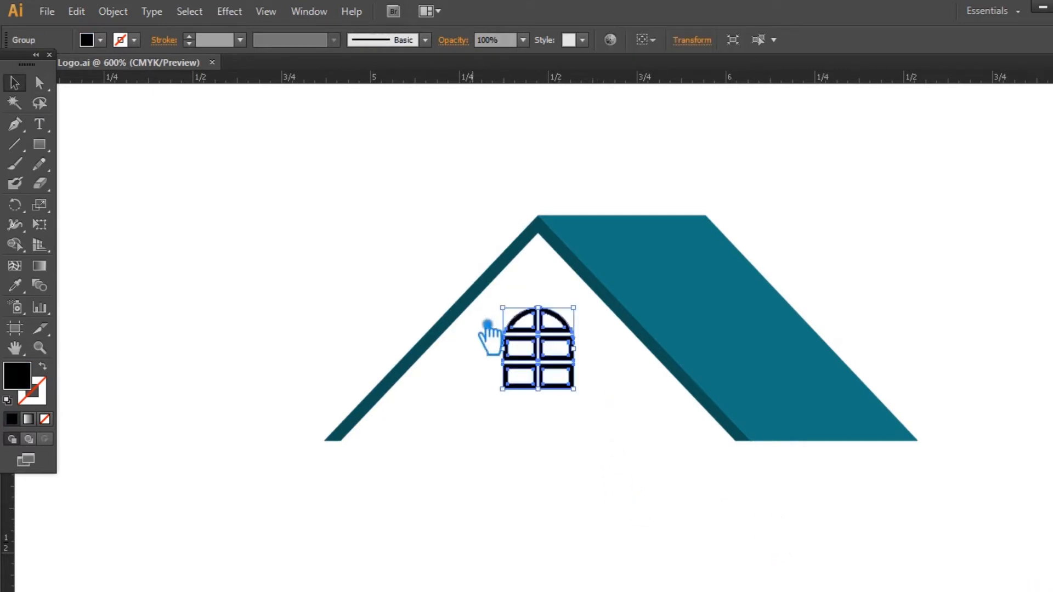
key(i)
click(606, 294)
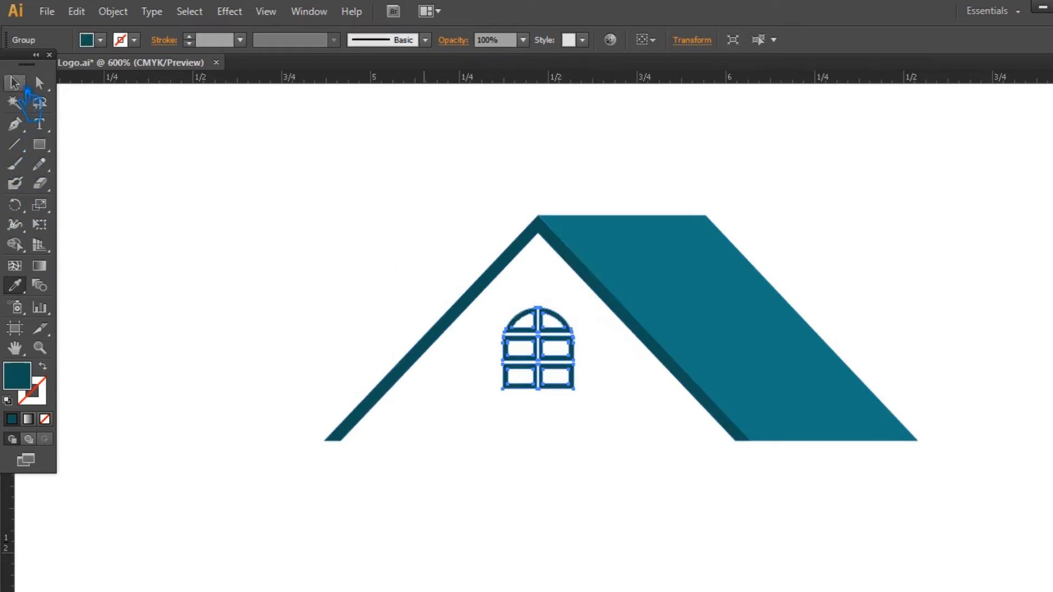
click(203, 185)
Fill the window group with neutral dark grey 565656 and save the document.
key(ctrl+minus)
key(ctrl+minus)
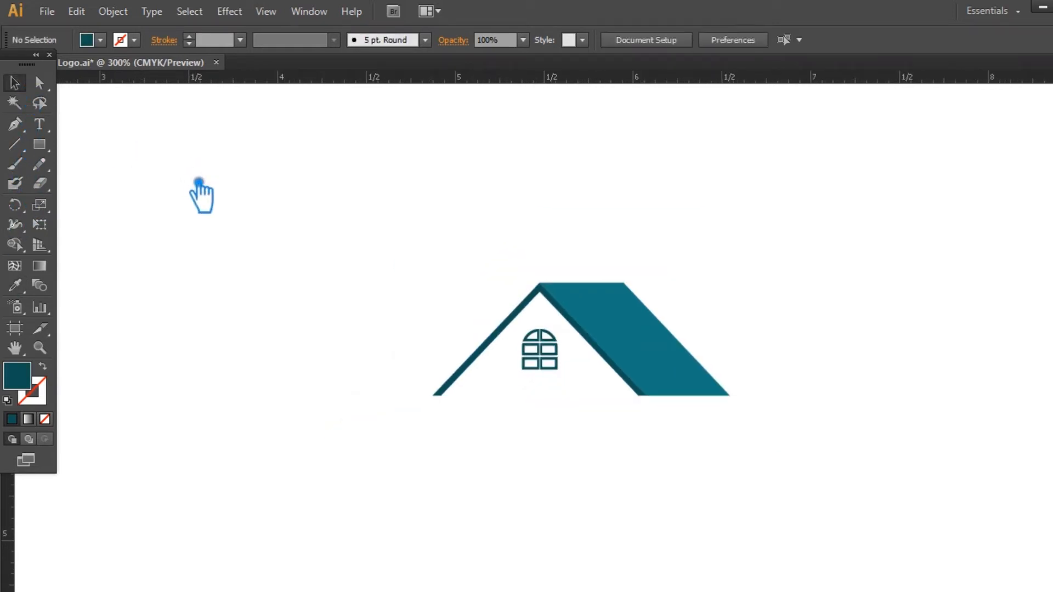
click(543, 359)
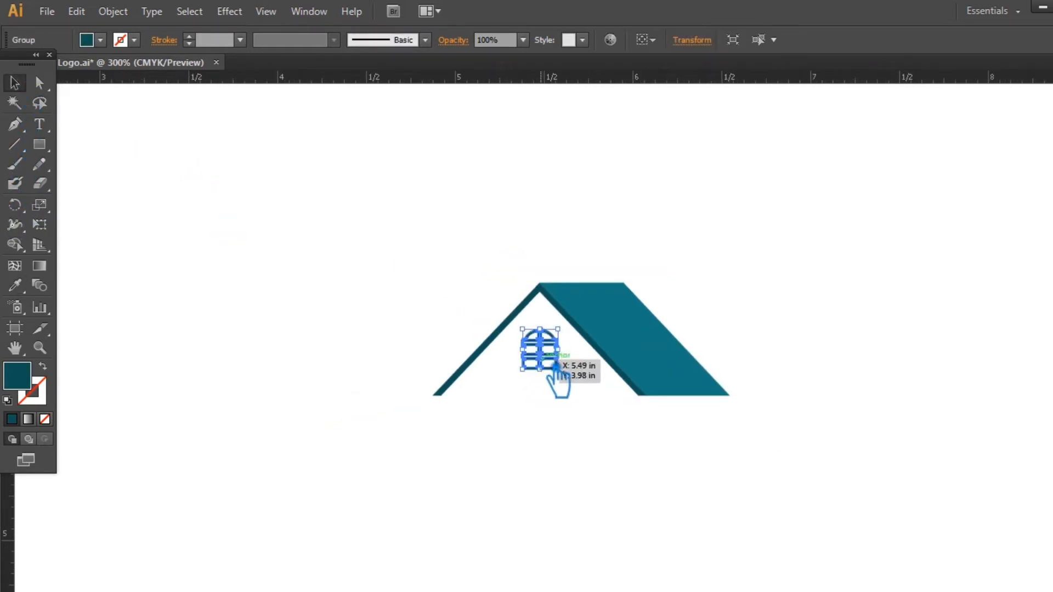
double_click(17, 376)
click(338, 285)
drag(338, 285, 340, 272)
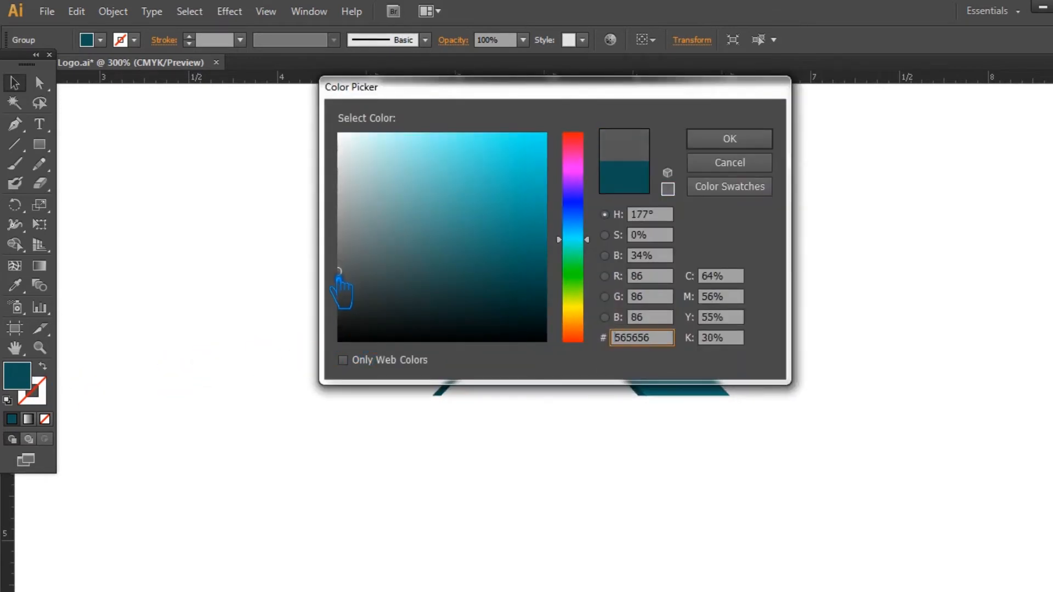
click(730, 139)
click(872, 219)
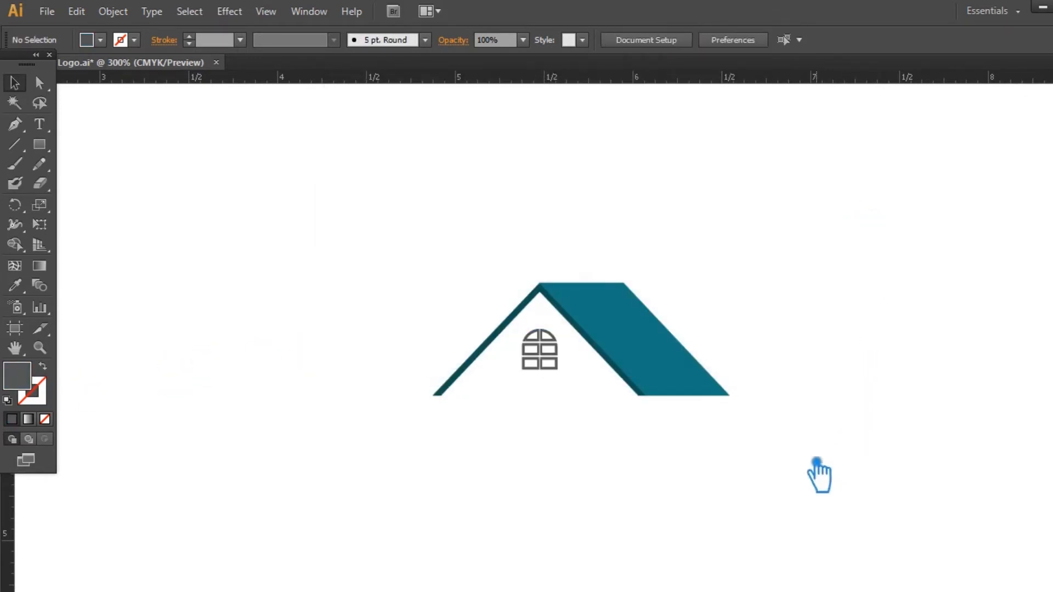
key(ctrl+s)
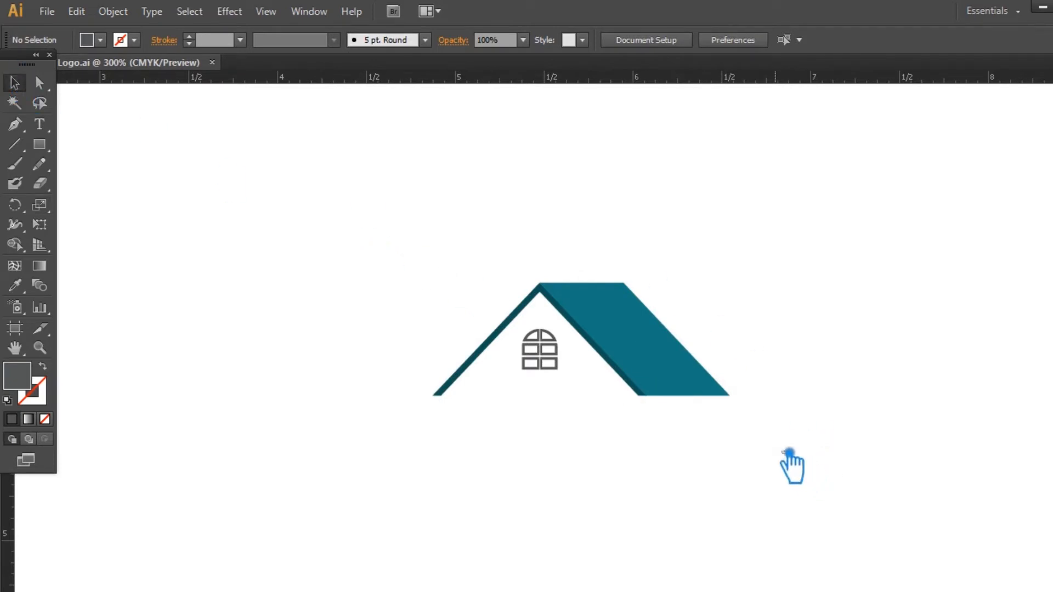
Enlarge the window group slightly about its centre within the gable and deselect it.
drag(788, 451, 397, 265)
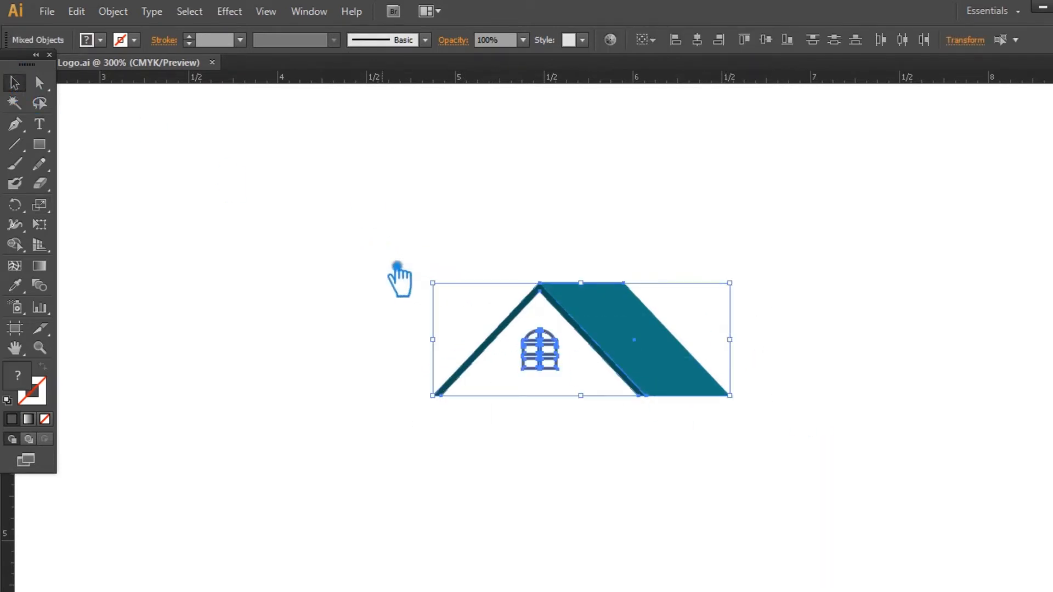
click(353, 264)
click(546, 355)
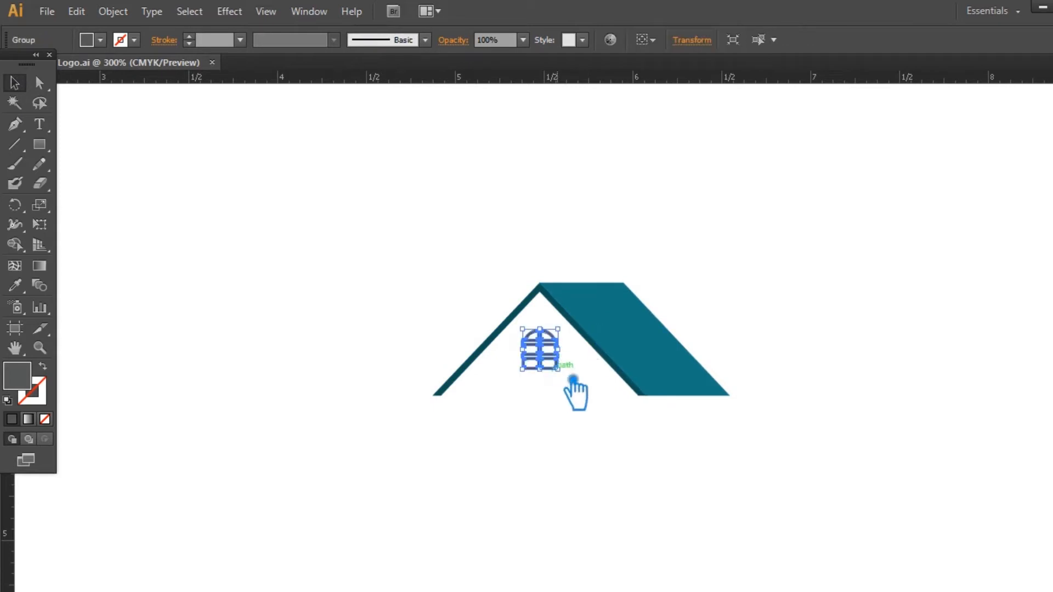
drag(558, 369, 562, 375)
click(580, 403)
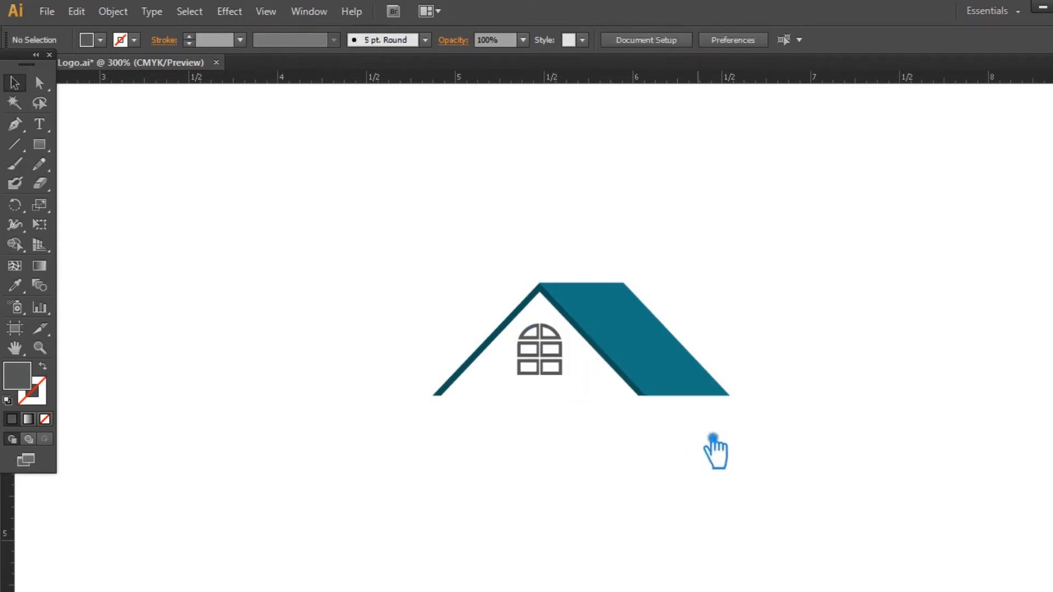
Shrink the window group slightly about its centre within the gable and deselect it.
key(ctrl+plus)
key(ctrl+plus)
key(plus)
click(546, 374)
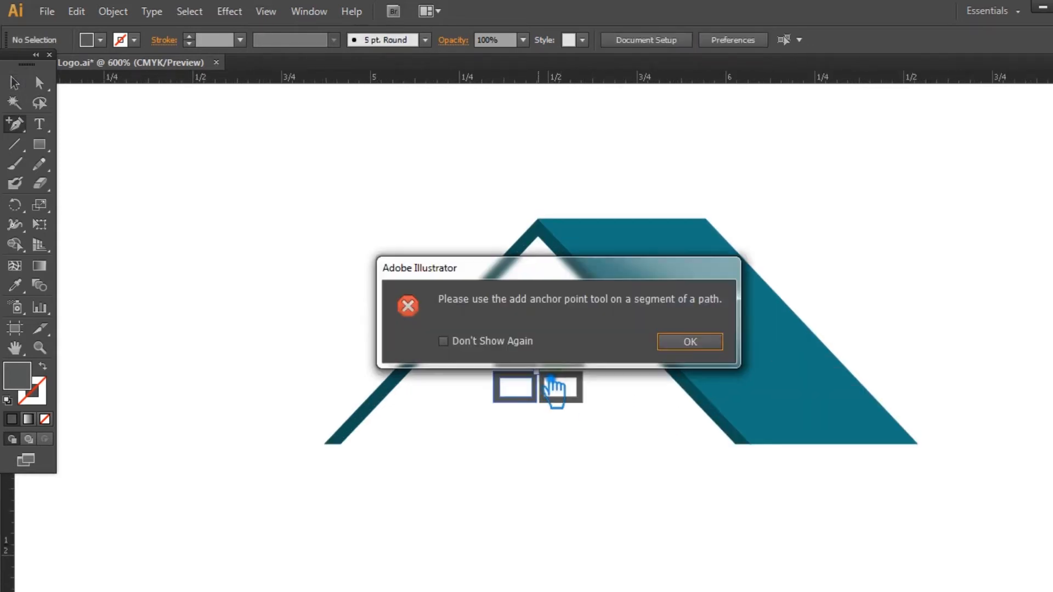
click(692, 344)
key(v)
click(573, 389)
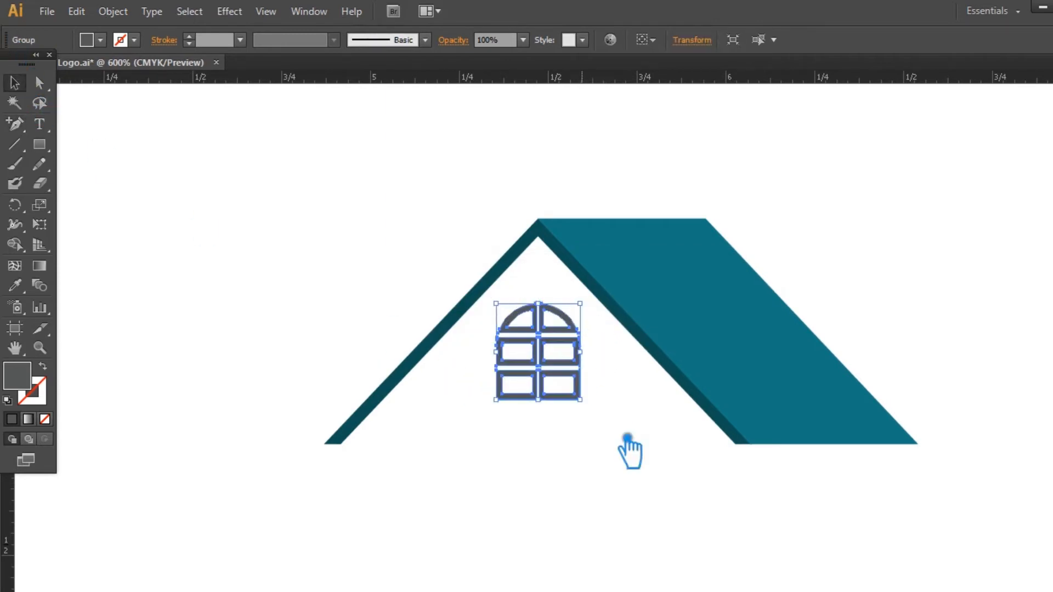
click(609, 438)
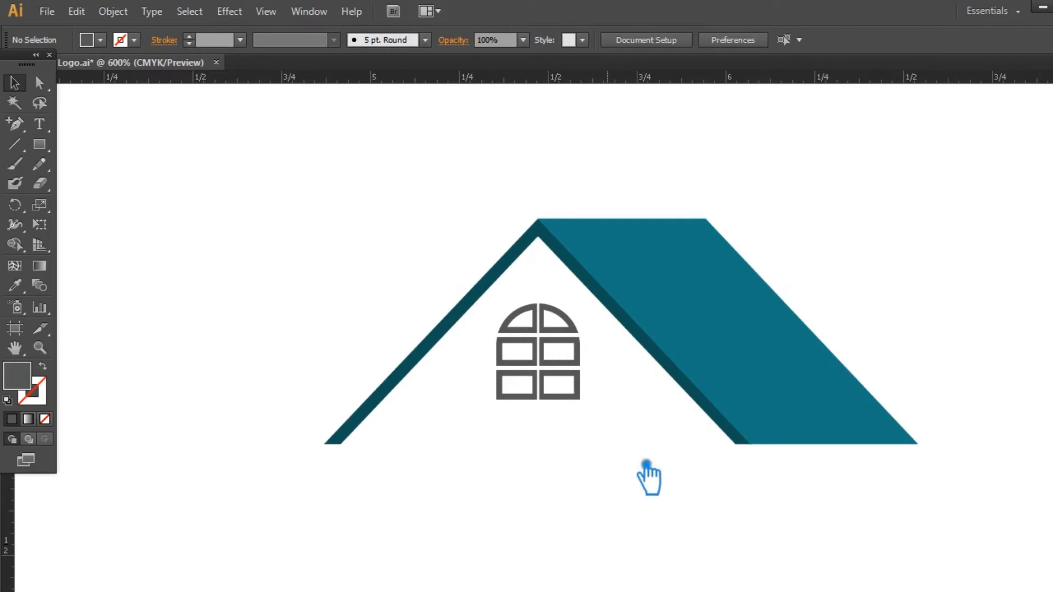
Move the window group slightly lower within the gable and deselect everything.
drag(558, 364, 559, 371)
drag(642, 404, 858, 503)
key(ctrl+a)
click(304, 228)
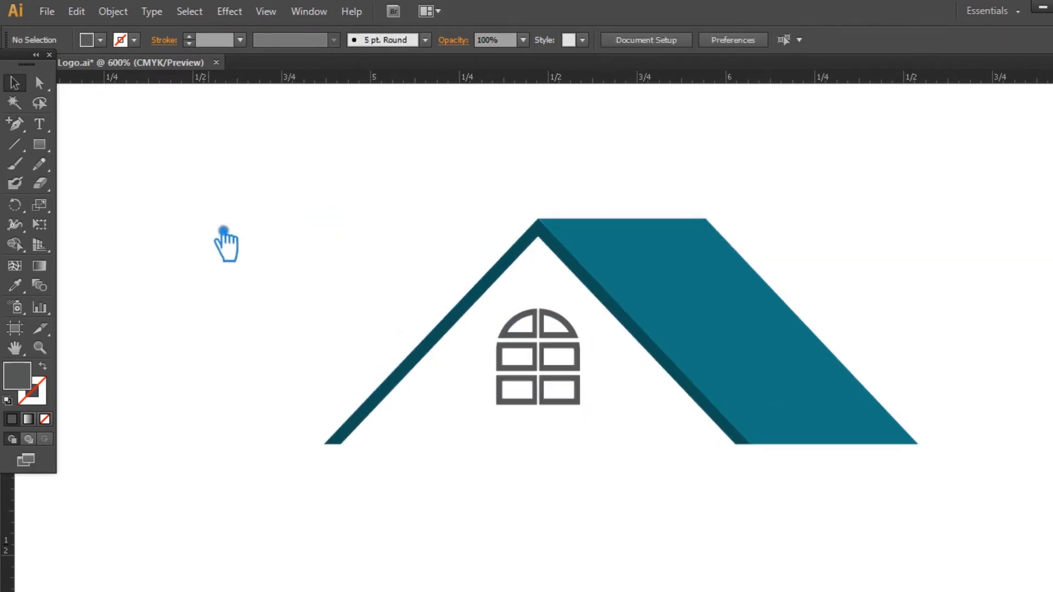
Group the gable, roof panel and window together, save the document and clear the selection.
key(ctrl+minus)
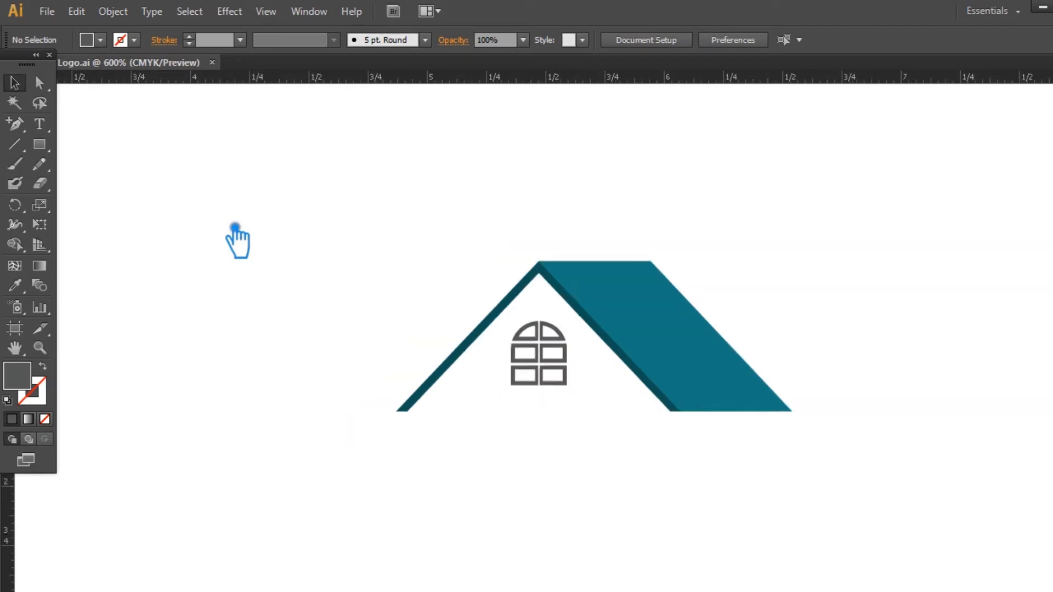
key(ctrl+minus)
drag(763, 477, 399, 270)
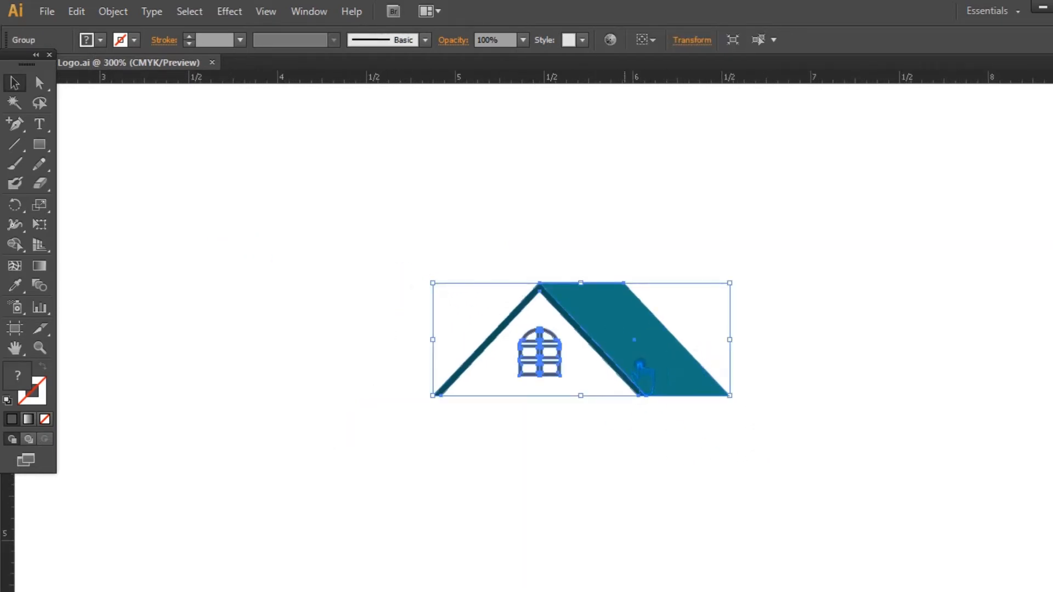
click(610, 452)
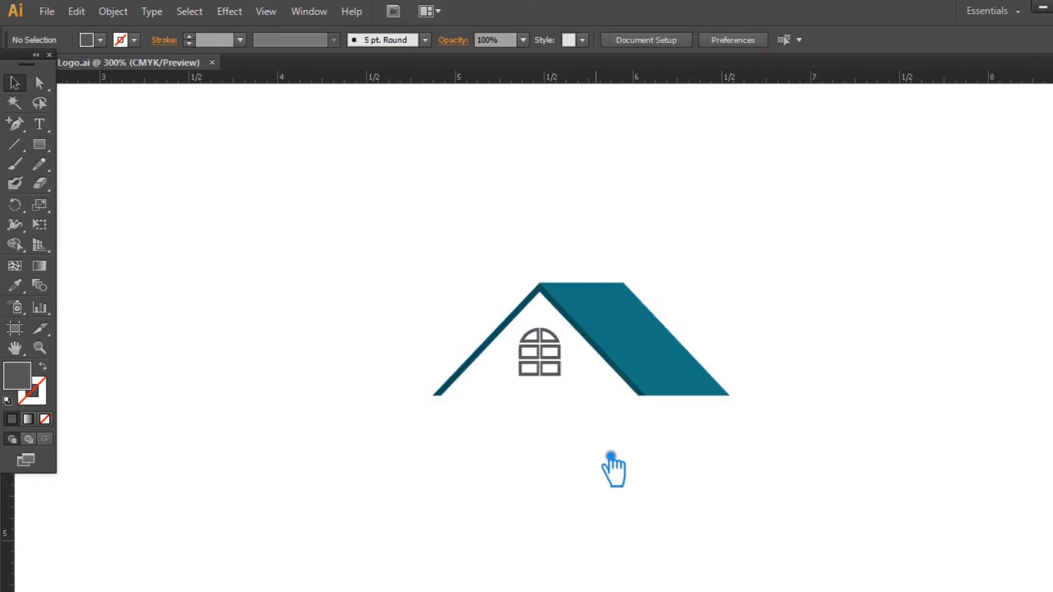
Ungroup the house artwork down to its separate gable, roof panel and window parts.
key(ctrl+plus)
key(ctrl+plus)
click(643, 326)
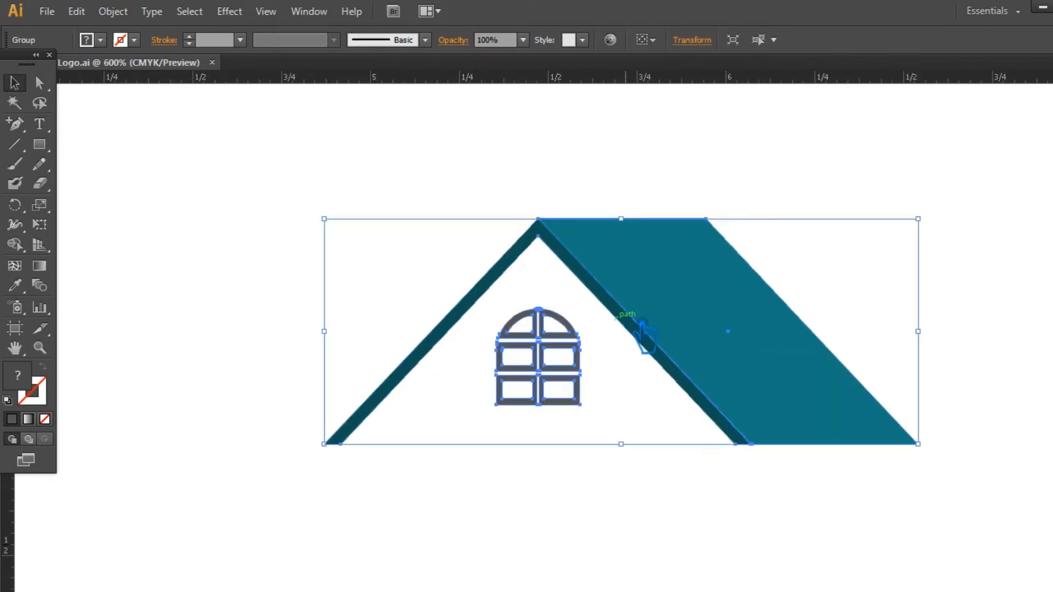
right_click(630, 314)
click(677, 415)
click(662, 532)
click(648, 341)
right_click(648, 340)
click(690, 428)
click(654, 394)
Duplicate the gable path in place and scale the copy down about its centre to sit inside the original gable.
click(666, 370)
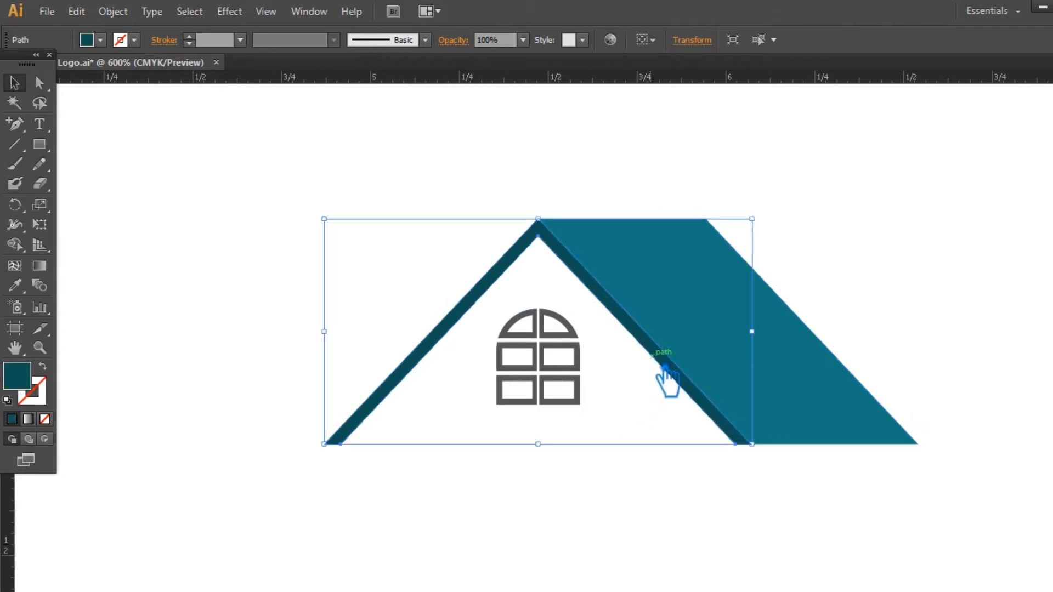
key(ctrl+shift+b)
key(ctrl+shift+b)
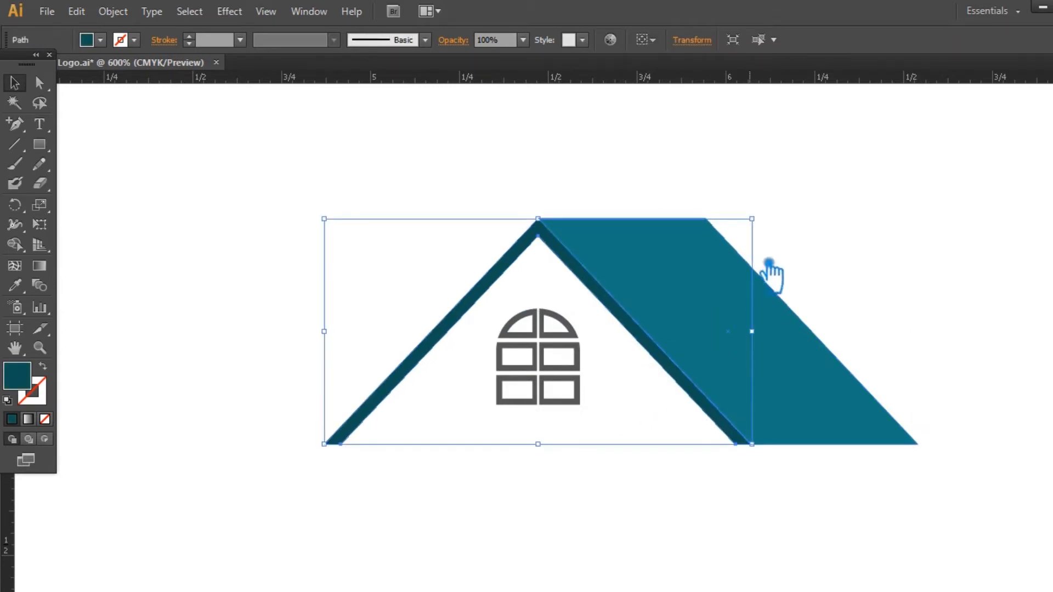
drag(769, 226, 748, 257)
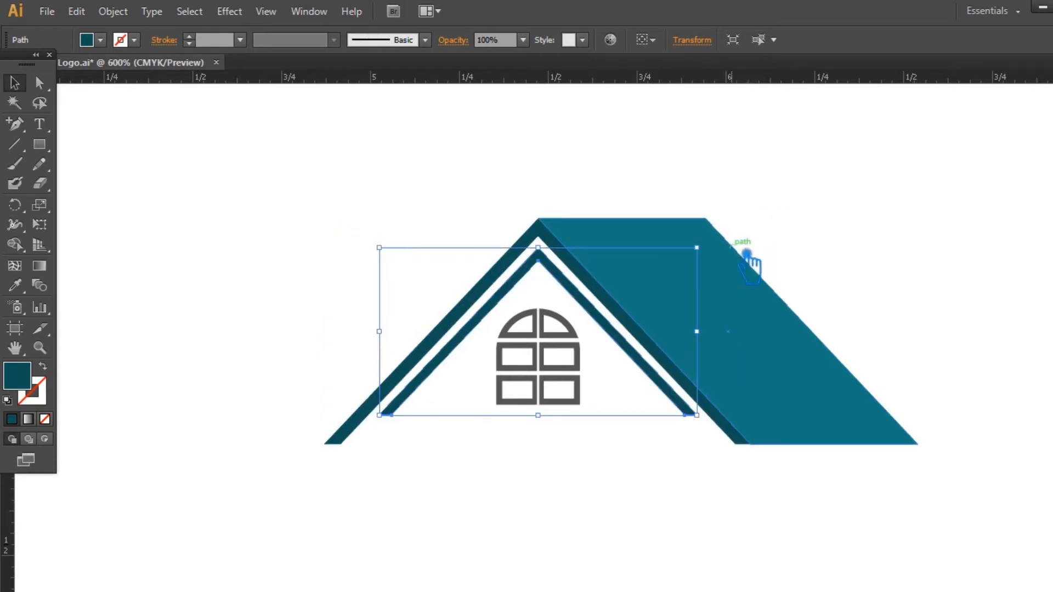
Delete the inner base anchor point of each leg on the smaller gable copy so both legs taper to points.
key(p)
click(391, 415)
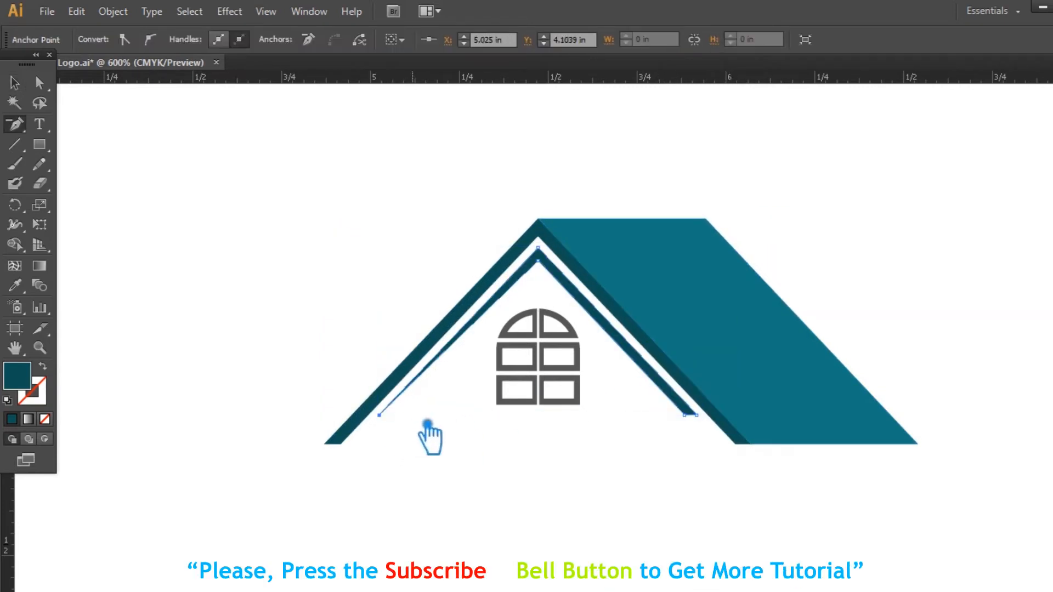
click(697, 421)
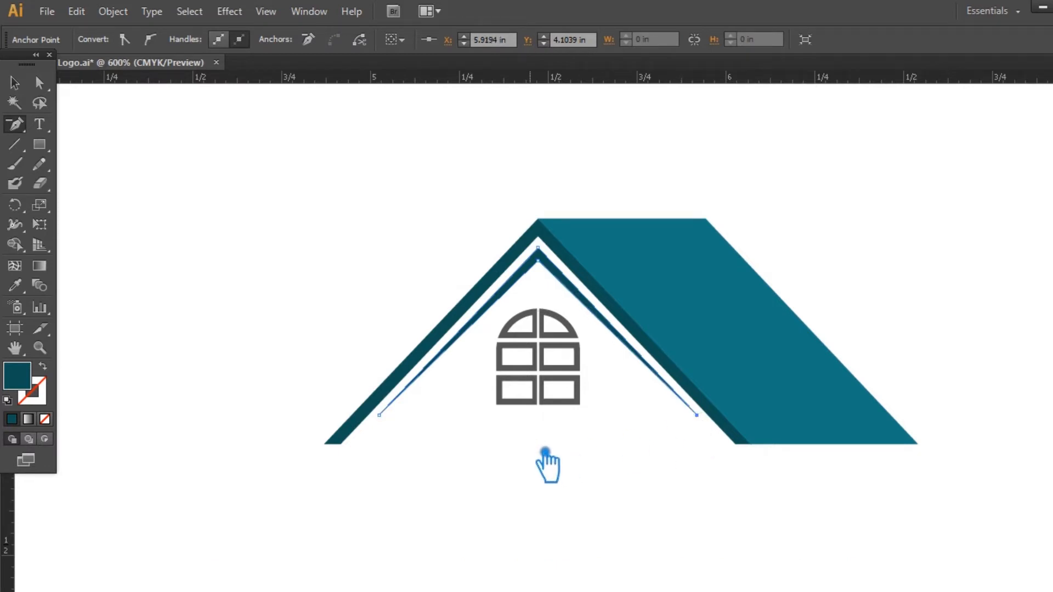
Scale the tapered gable copy down about its centre and shift it up closer to the gable's underside.
click(14, 83)
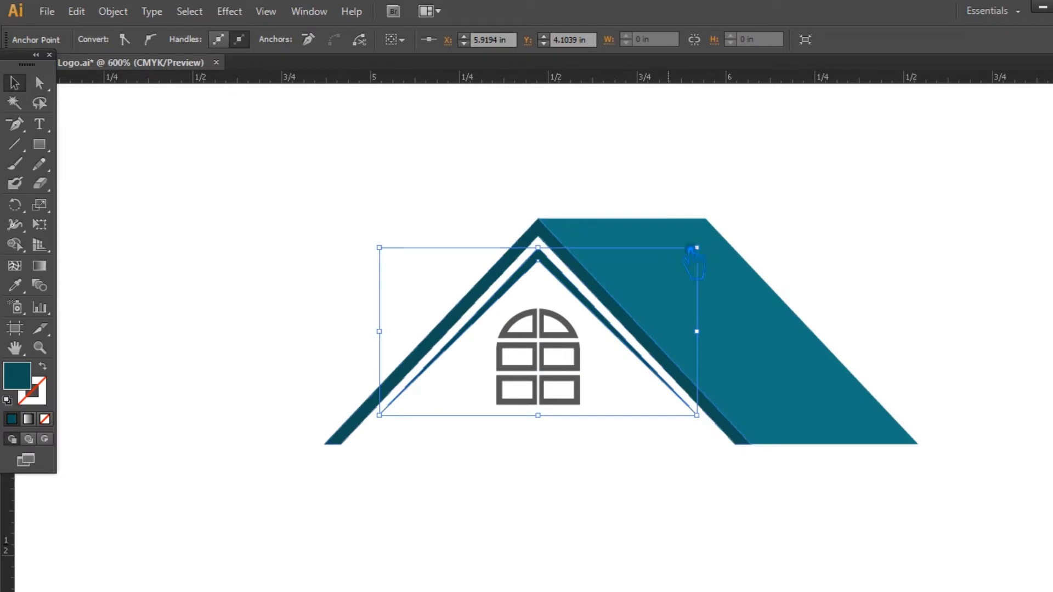
drag(698, 245, 709, 271)
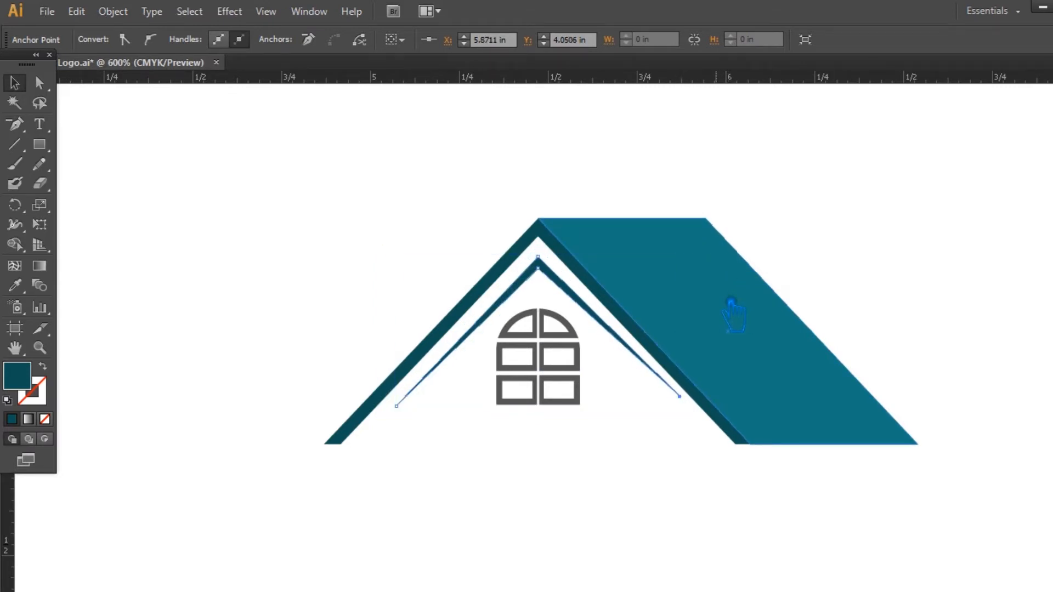
click(567, 281)
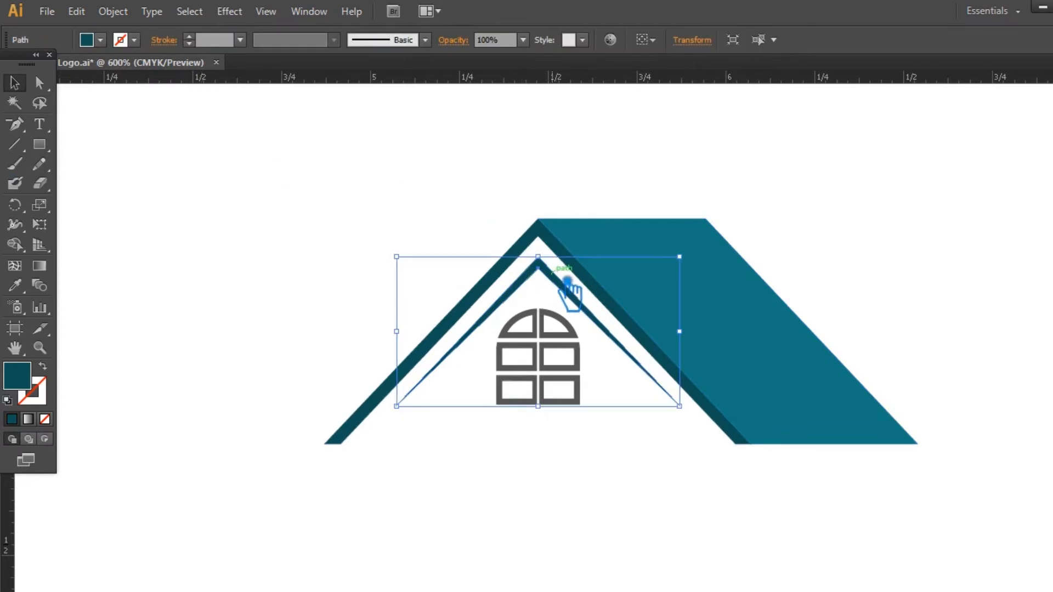
Apply the window's dark grey fill to the tapered gable copy with the Eyedropper and deselect it.
key(i)
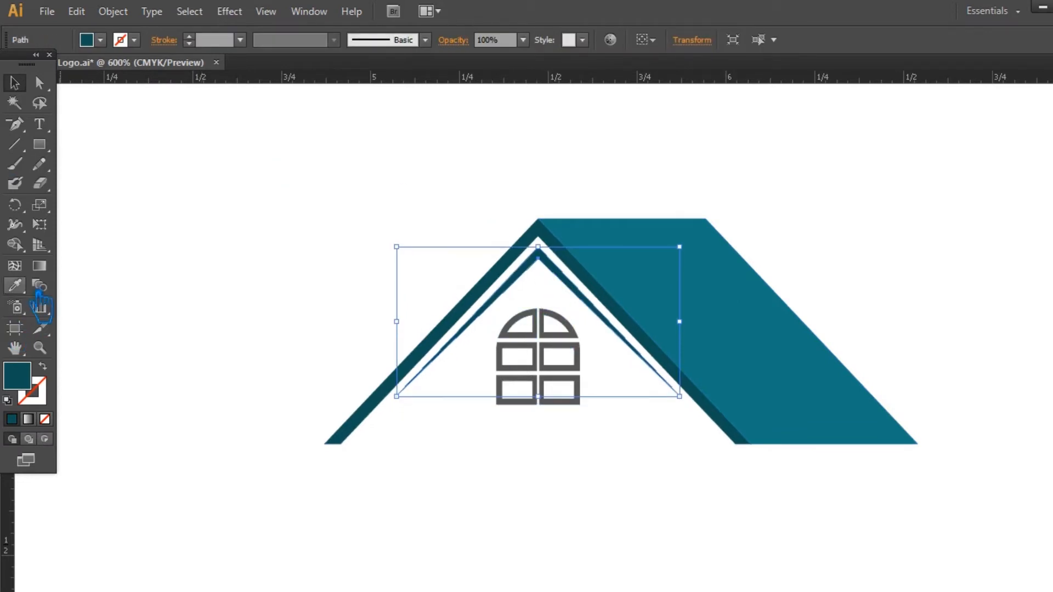
click(511, 384)
click(14, 83)
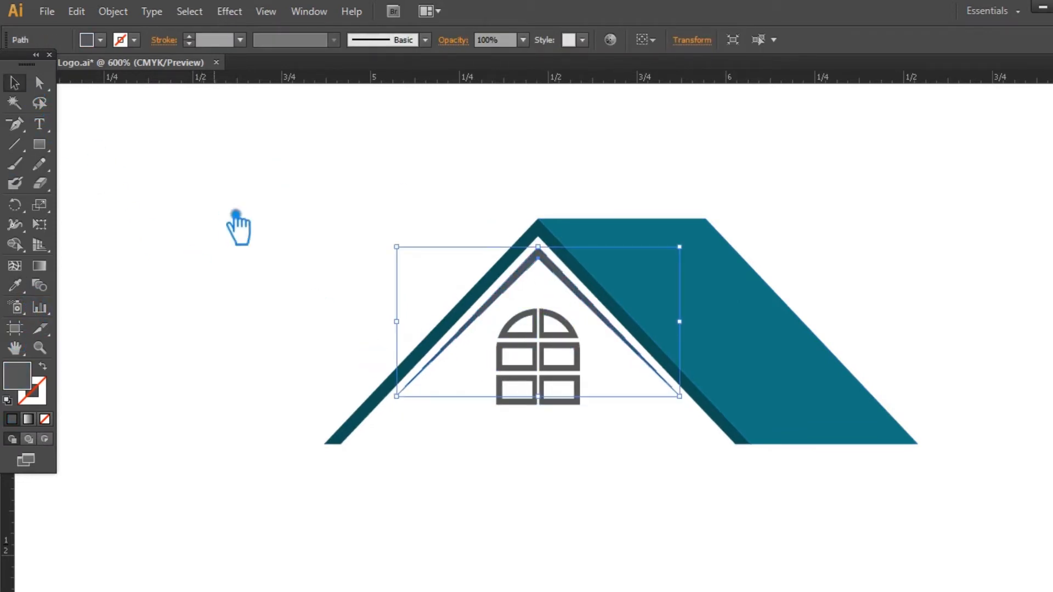
click(235, 219)
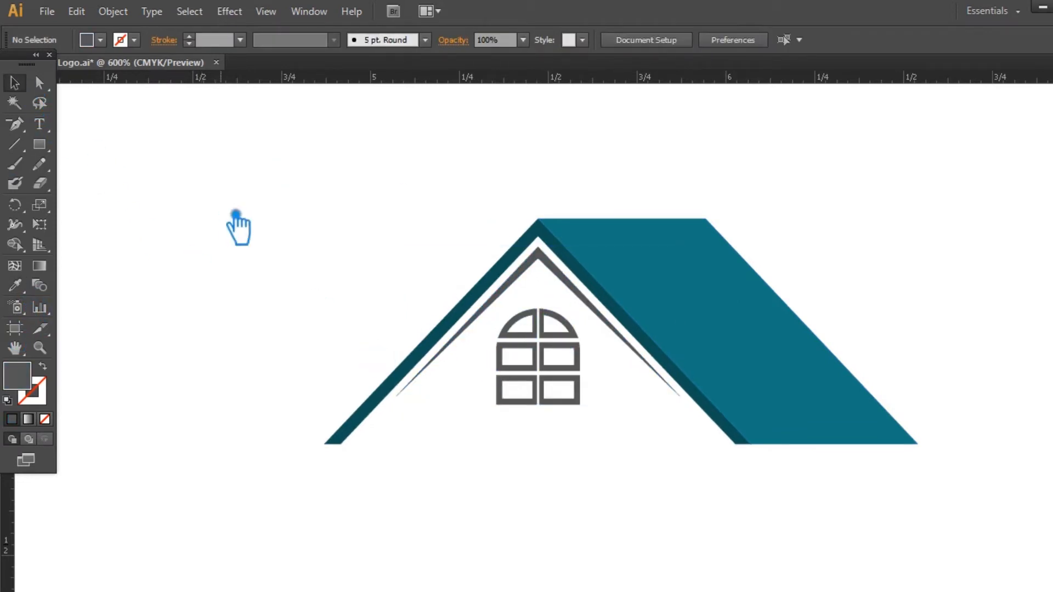
Shrink the grey tapered line slightly about its centre and nudge it up beneath the gable peak.
click(585, 293)
mouse_move(681, 248)
mouse_down()
mouse_move(694, 251)
mouse_move(687, 258)
mouse_up()
key(Up)
key(Up)
key(Up)
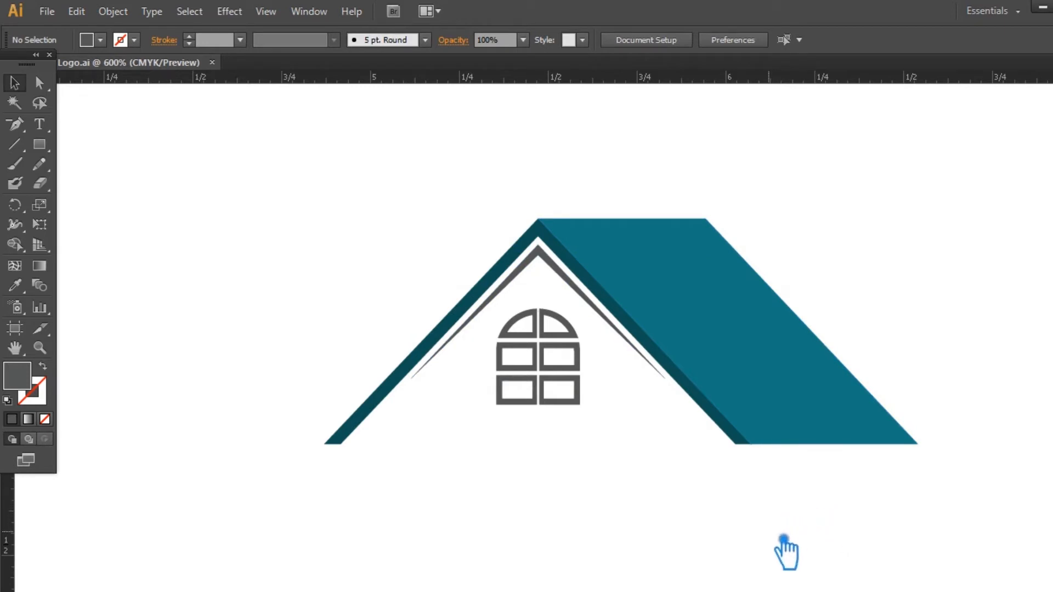
Fill the roof panel with the darker teal 066663.
click(754, 375)
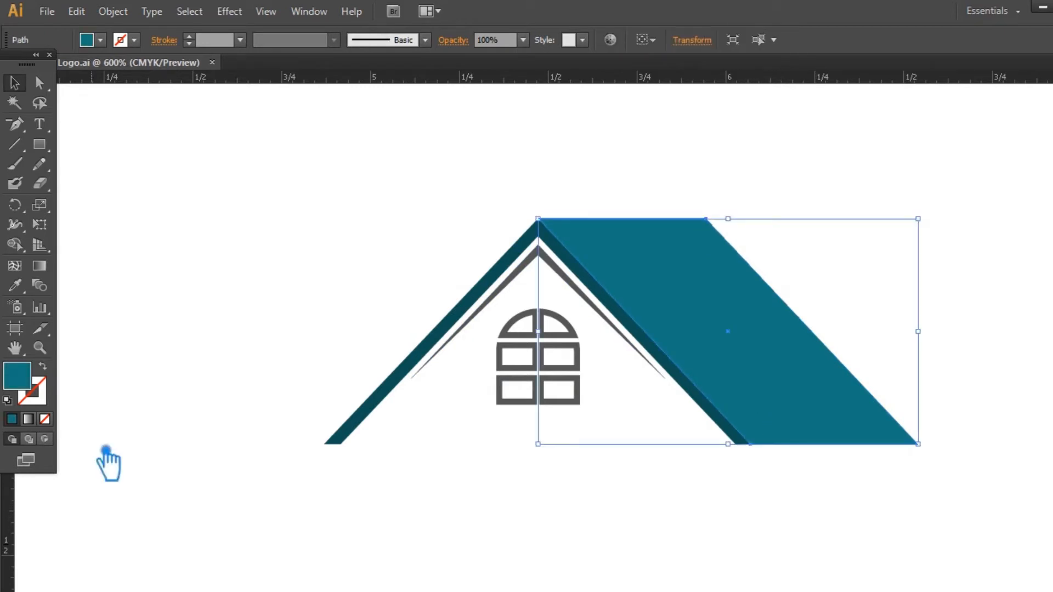
double_click(27, 390)
click(533, 256)
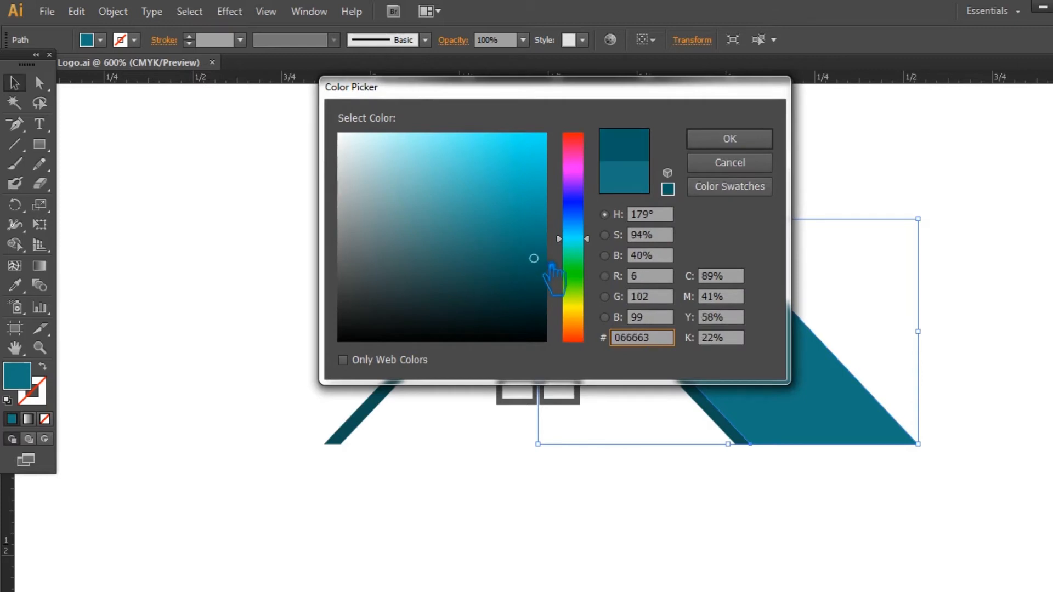
click(729, 141)
Sample the roof panel's teal onto the gable path, darken that fill a shade further and deselect it.
click(693, 395)
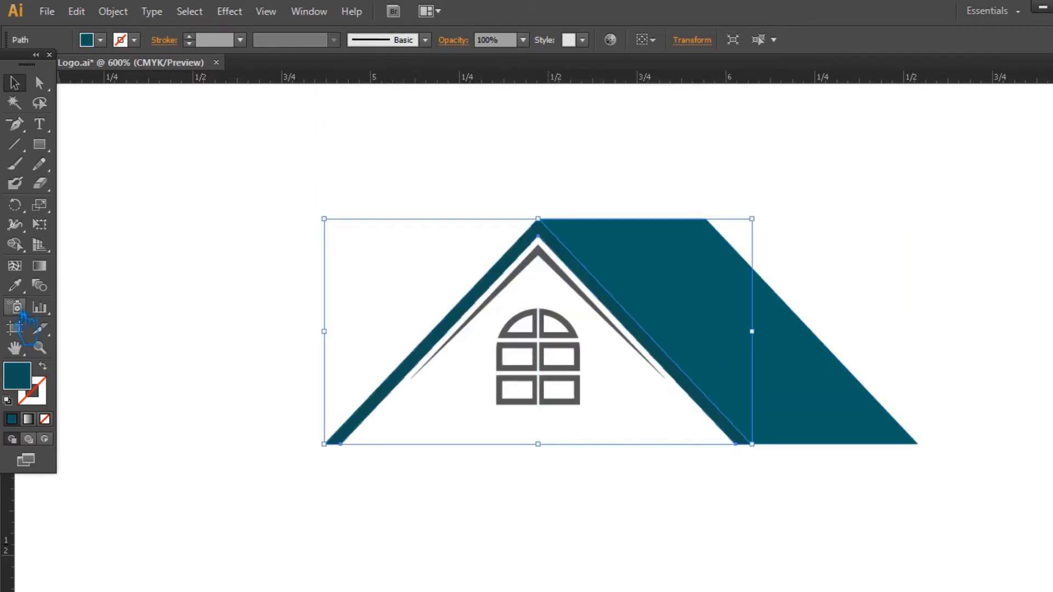
key(i)
double_click(27, 380)
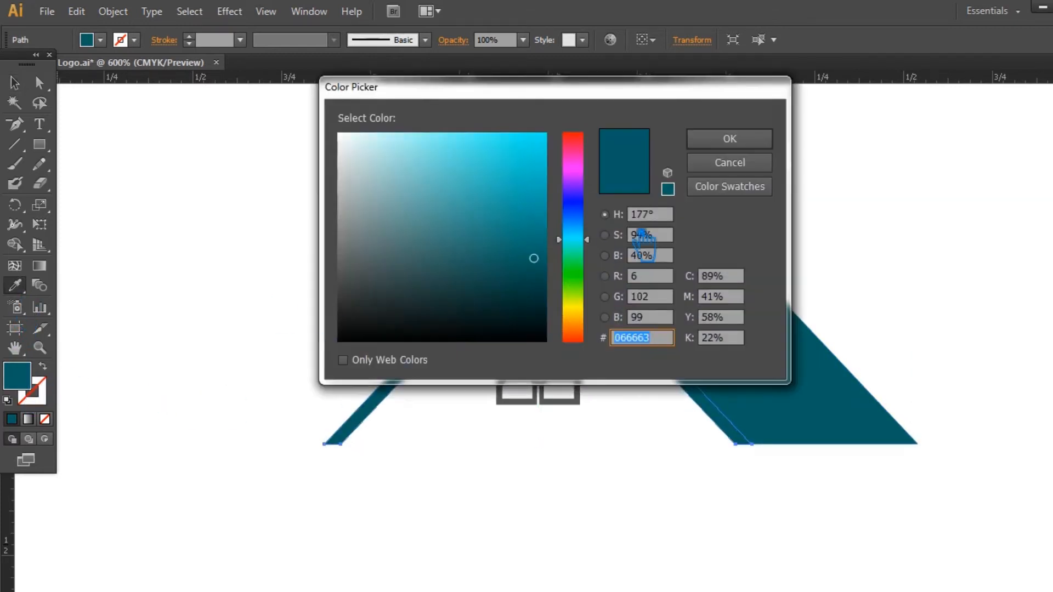
click(533, 282)
click(728, 141)
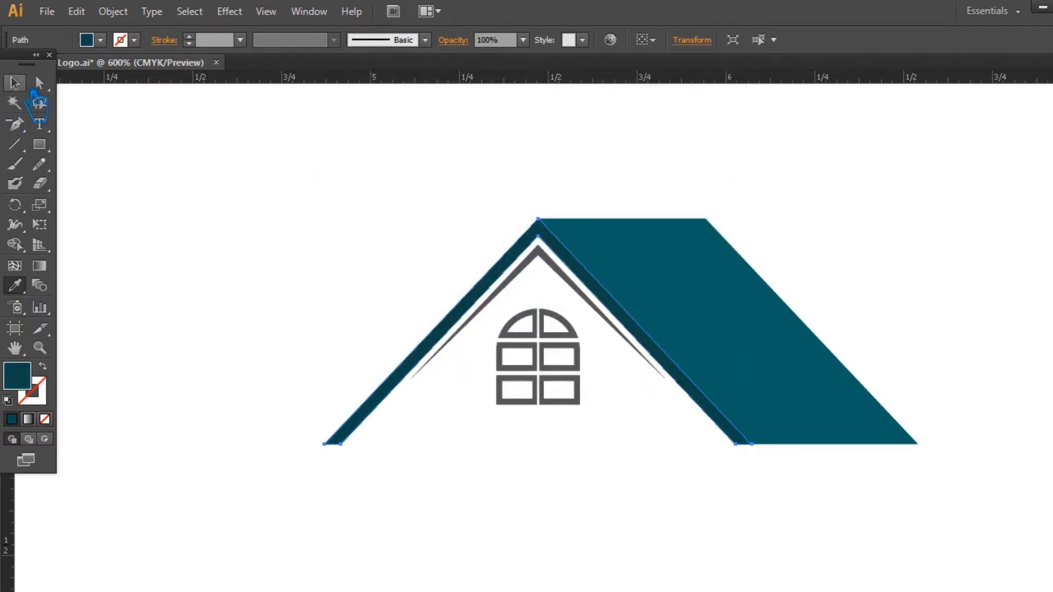
click(289, 174)
Group all the house artwork and save the document.
key(ctrl+minus)
key(ctrl+minus)
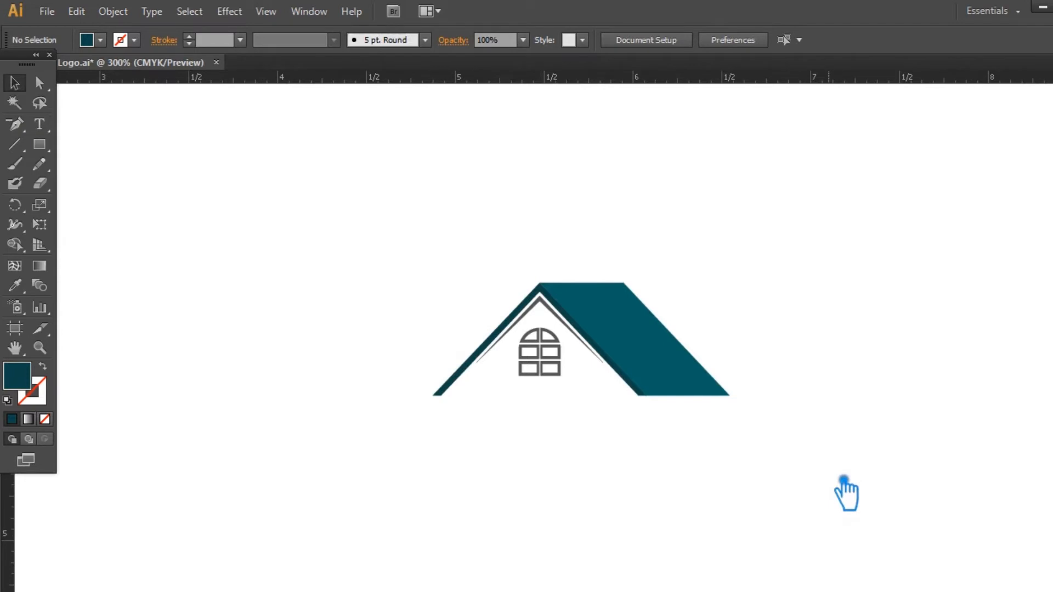
drag(819, 477, 274, 248)
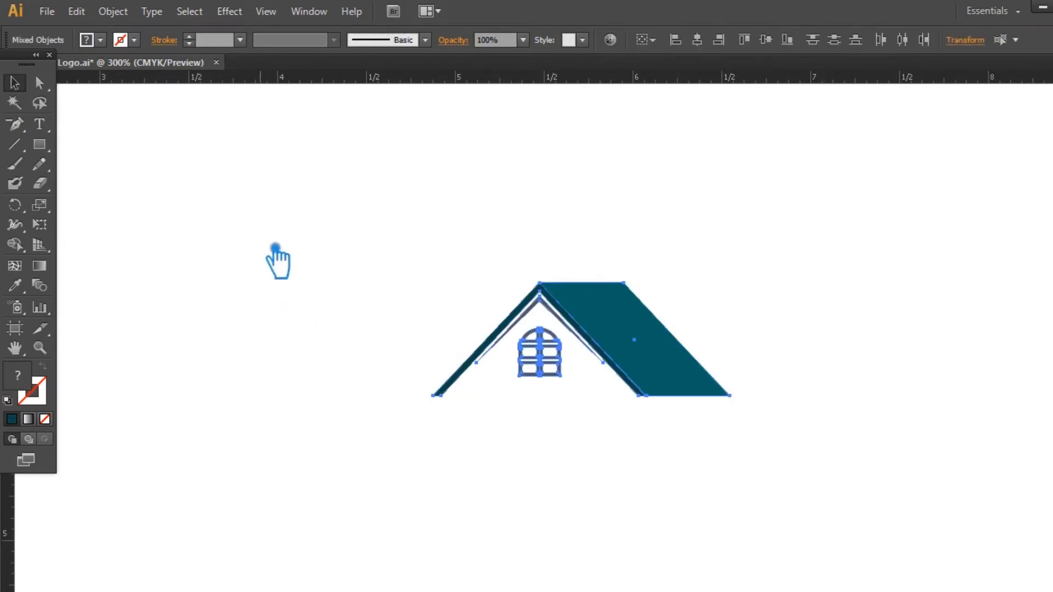
click(266, 244)
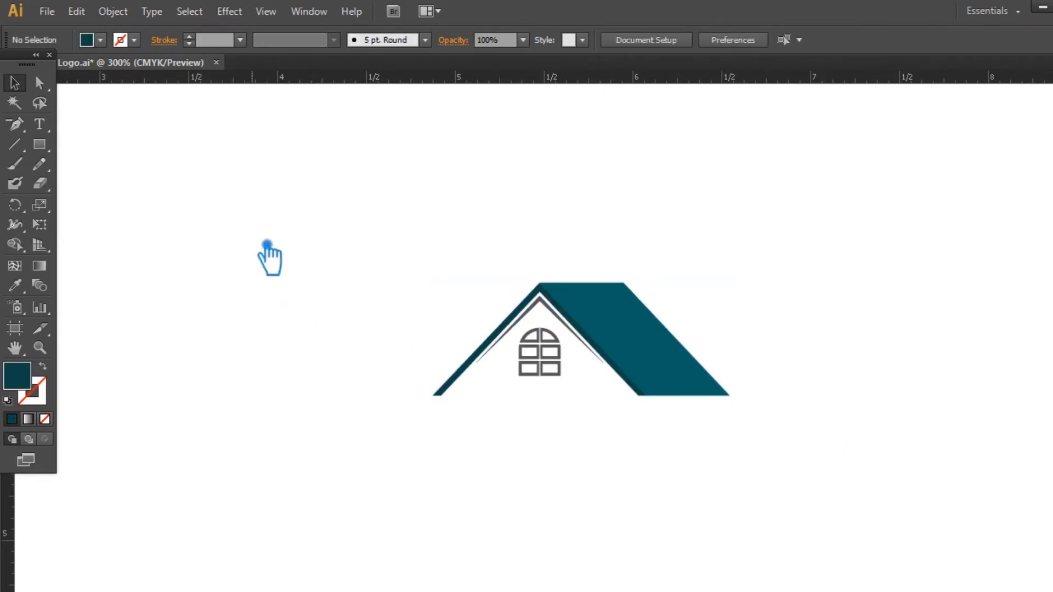
Create a mirrored copy of the house group reflected across the vertical axis.
click(641, 346)
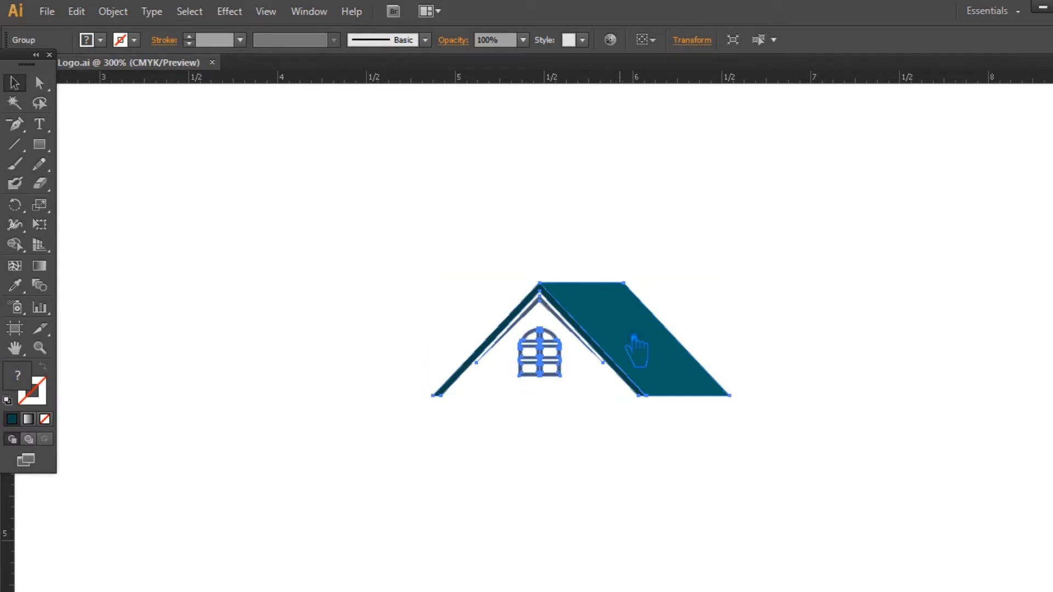
right_click(616, 332)
mouse_move(685, 454)
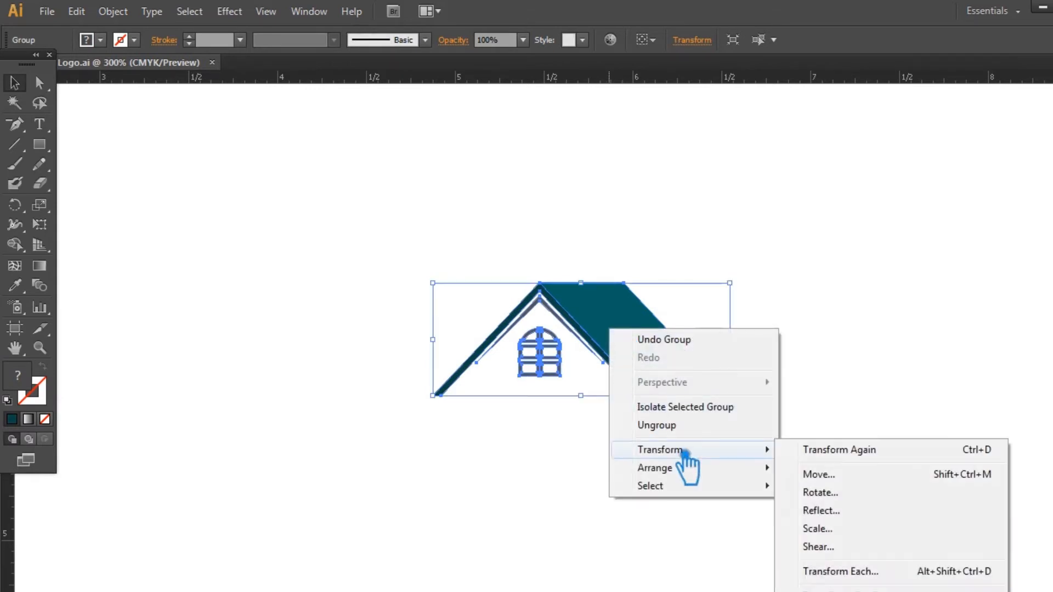
click(840, 513)
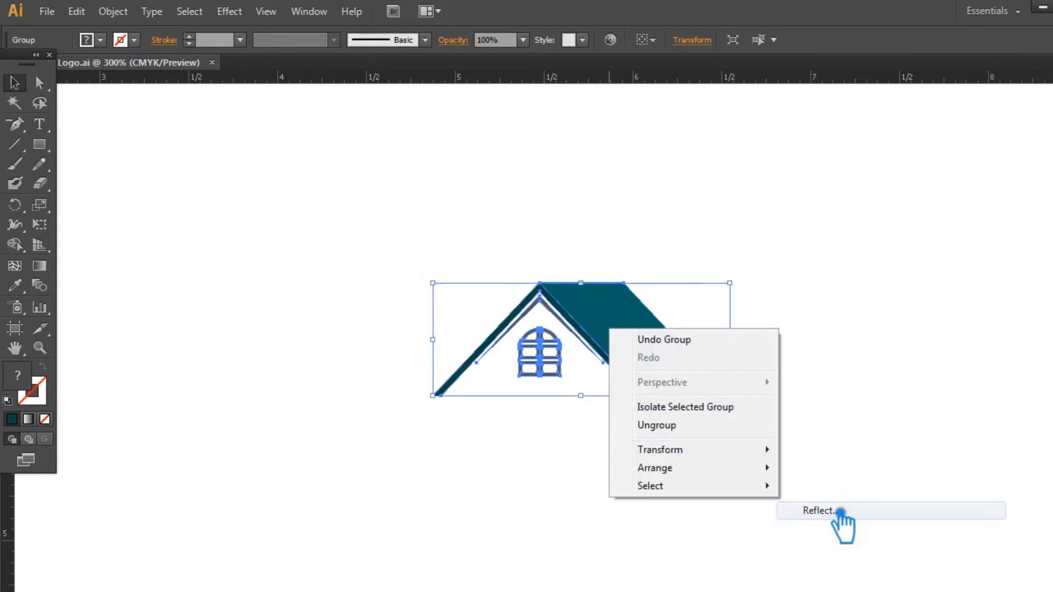
click(491, 409)
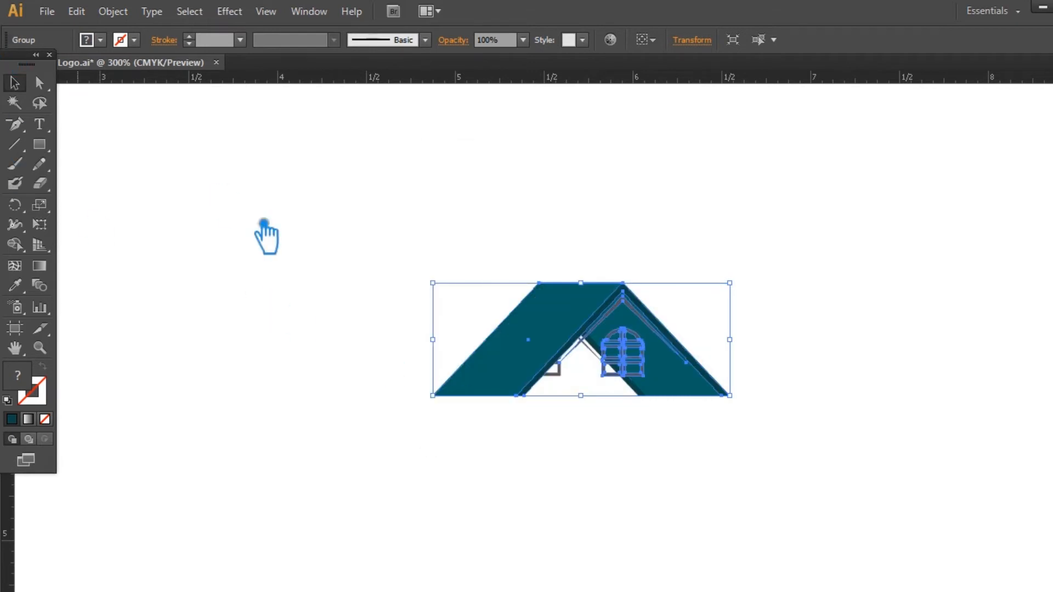
Move the mirrored house left until the gable legs cross, and scale it down with its lower-right corner fixed on the shared baseline.
drag(554, 322, 340, 329)
click(297, 330)
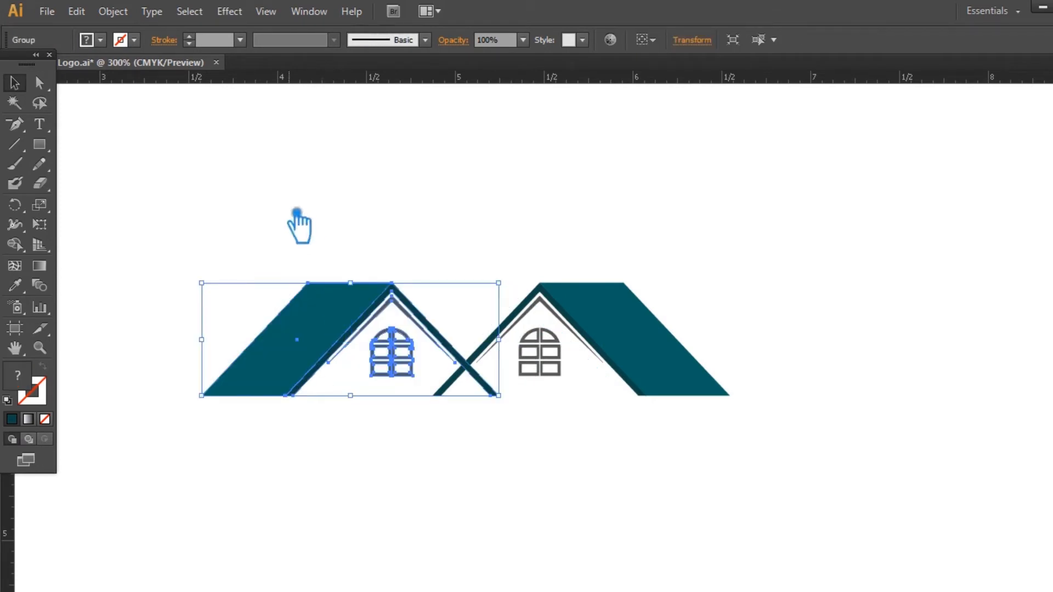
drag(219, 298, 287, 314)
click(265, 271)
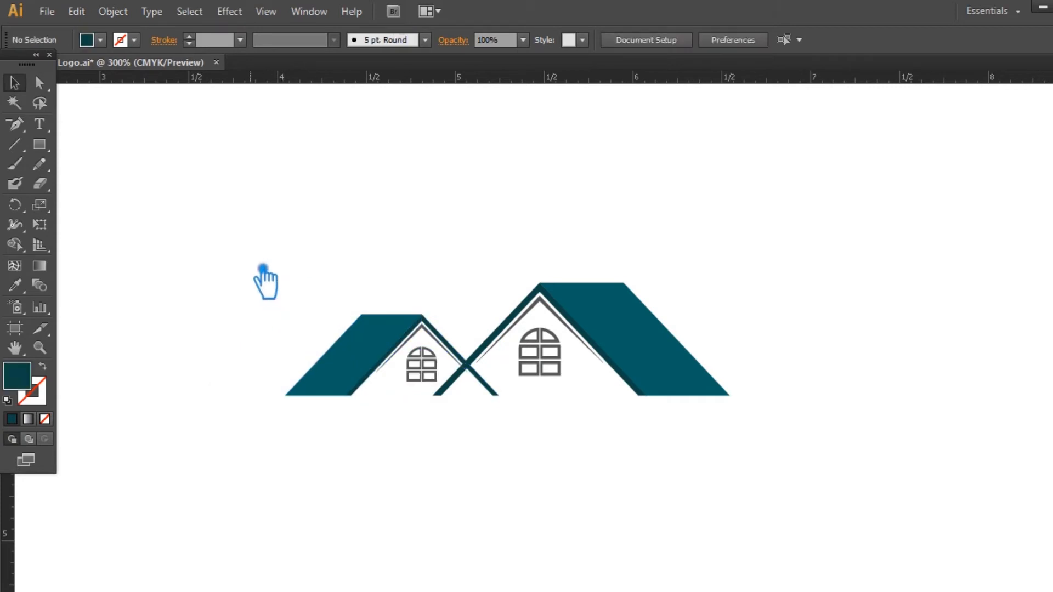
key(ctrl+plus)
key(ctrl+plus)
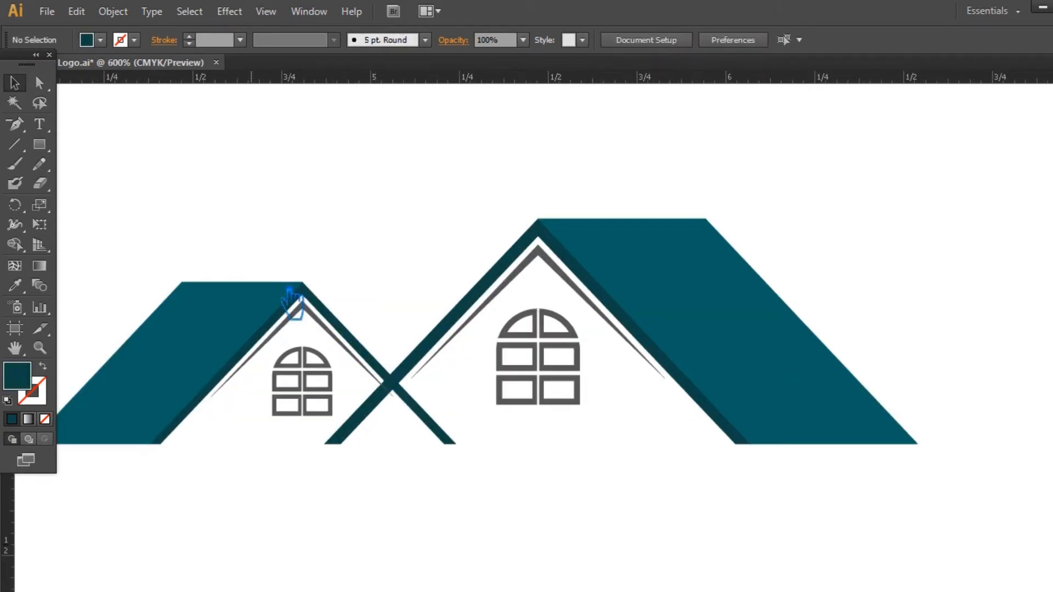
Ungroup the large house and divide its dark gable path with the overlapping small house using Pathfinder Divide.
click(442, 431)
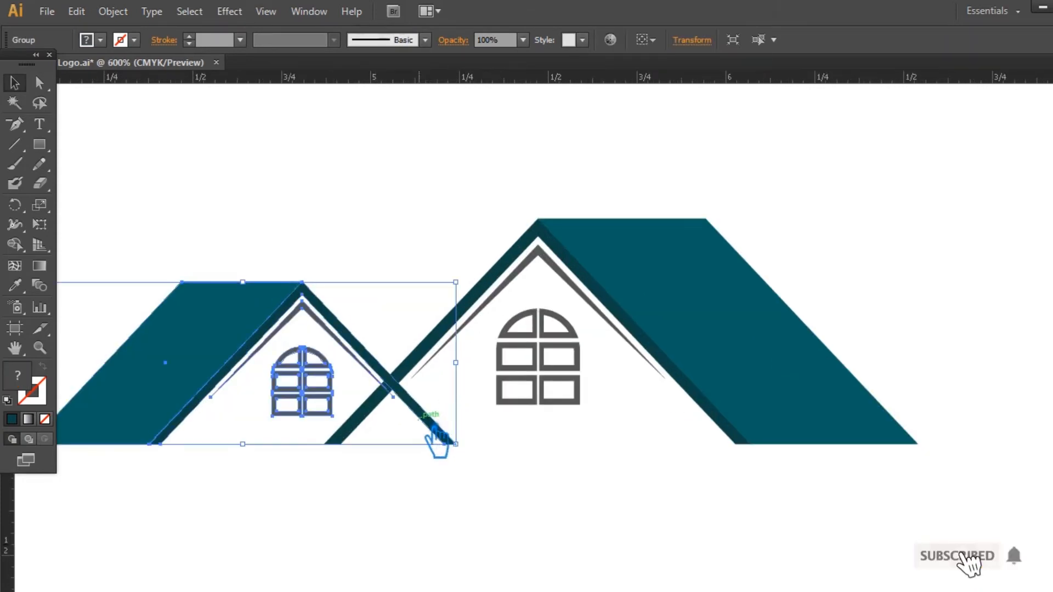
right_click(570, 249)
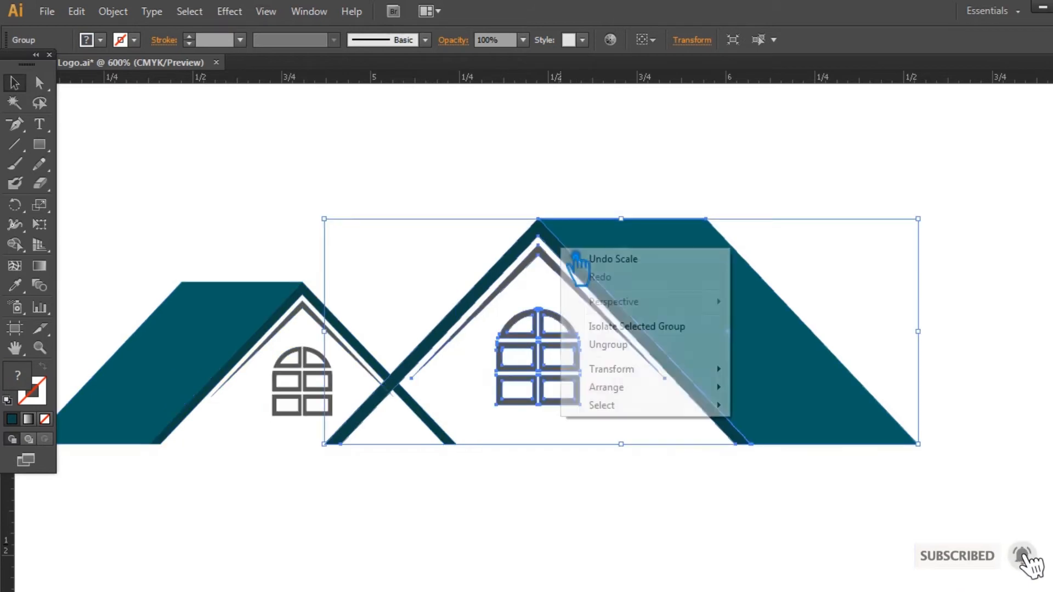
click(616, 346)
click(601, 282)
click(602, 288)
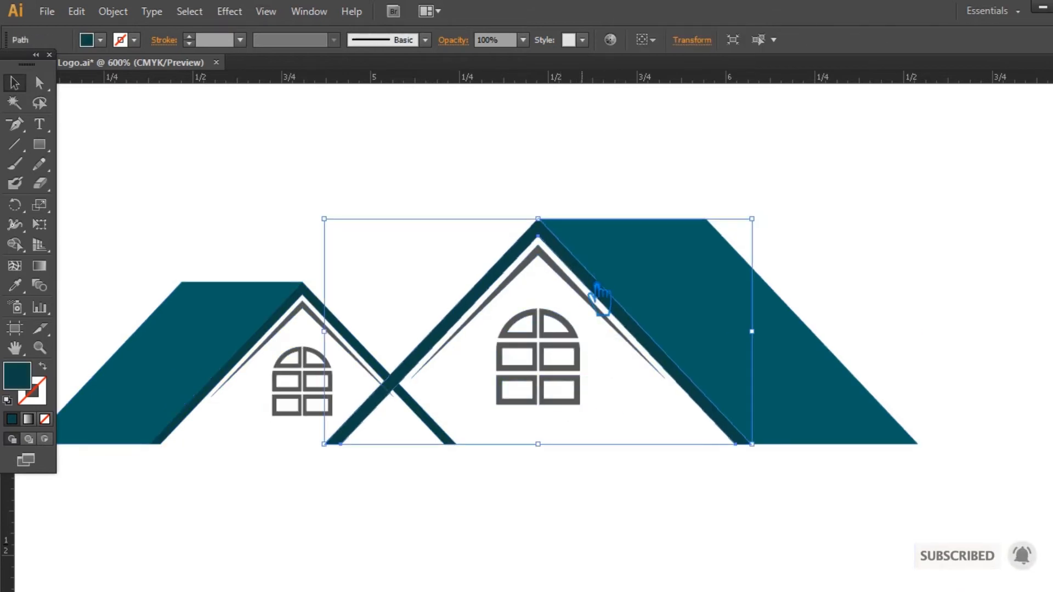
shift+click(379, 358)
key(ctrl+shift+F9)
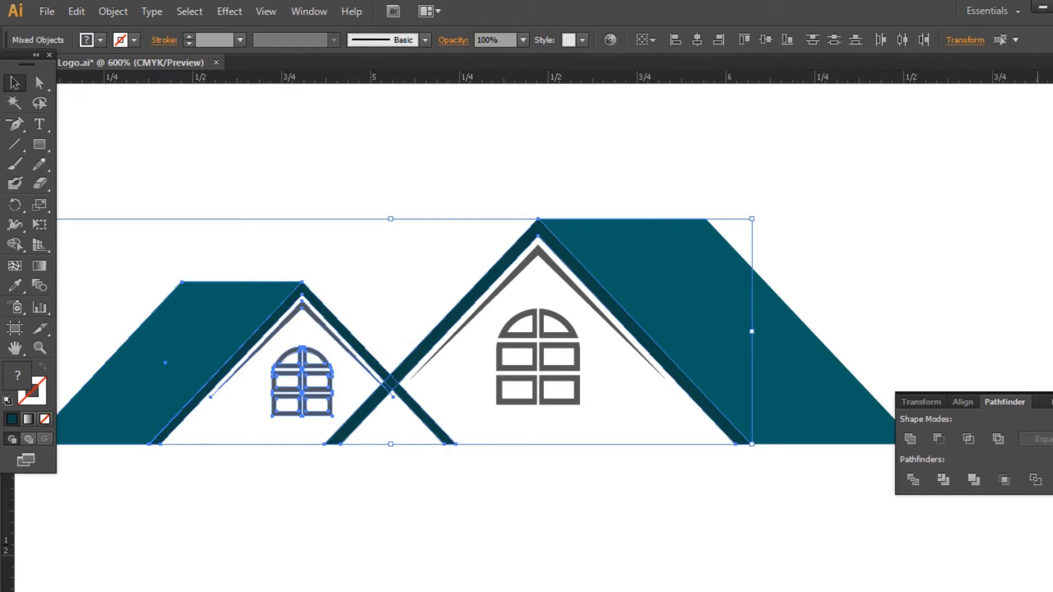
click(914, 480)
click(1052, 402)
click(521, 499)
Ungroup the divided artwork and delete the small gable's leg pieces that extend past the crossing.
right_click(437, 421)
click(472, 503)
click(439, 428)
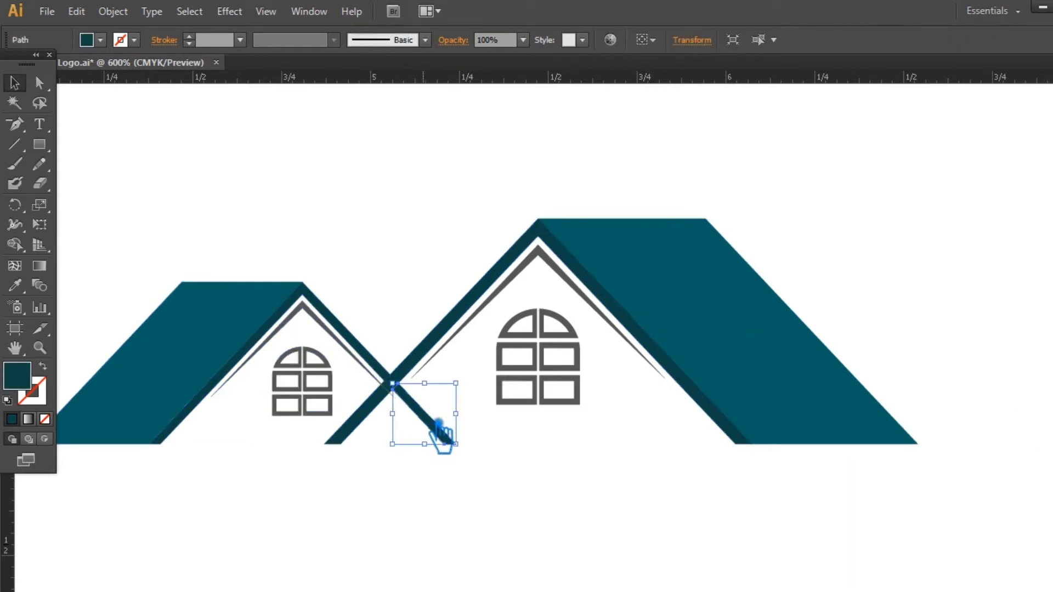
key(Delete)
click(393, 393)
key(Delete)
Delete the small house's grey trim tip that protrudes beyond the large gable's leg.
key(ctrl+plus)
key(ctrl+plus)
key(ctrl+plus)
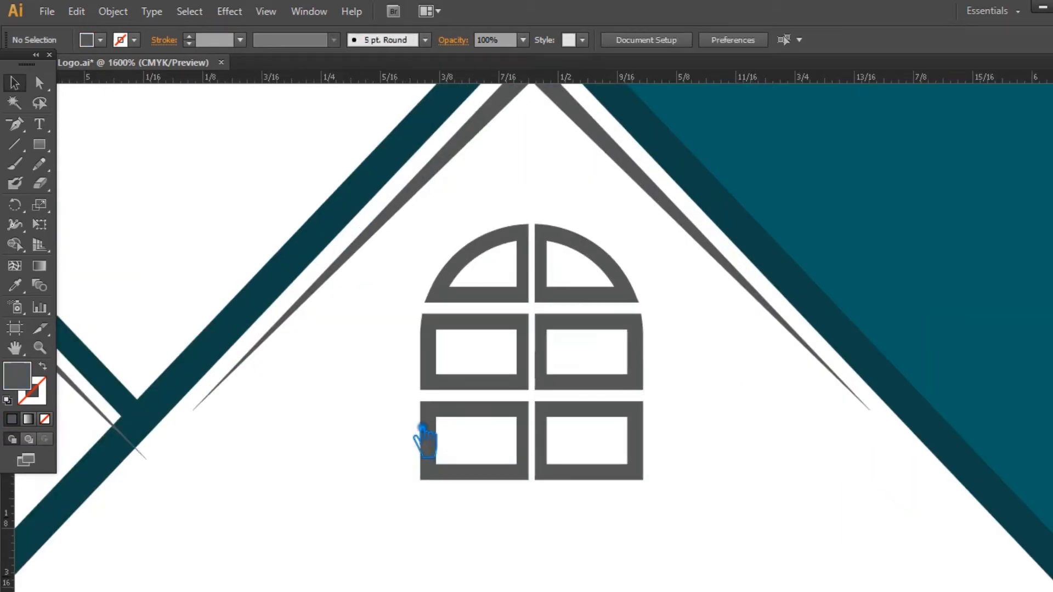
drag(203, 488, 439, 410)
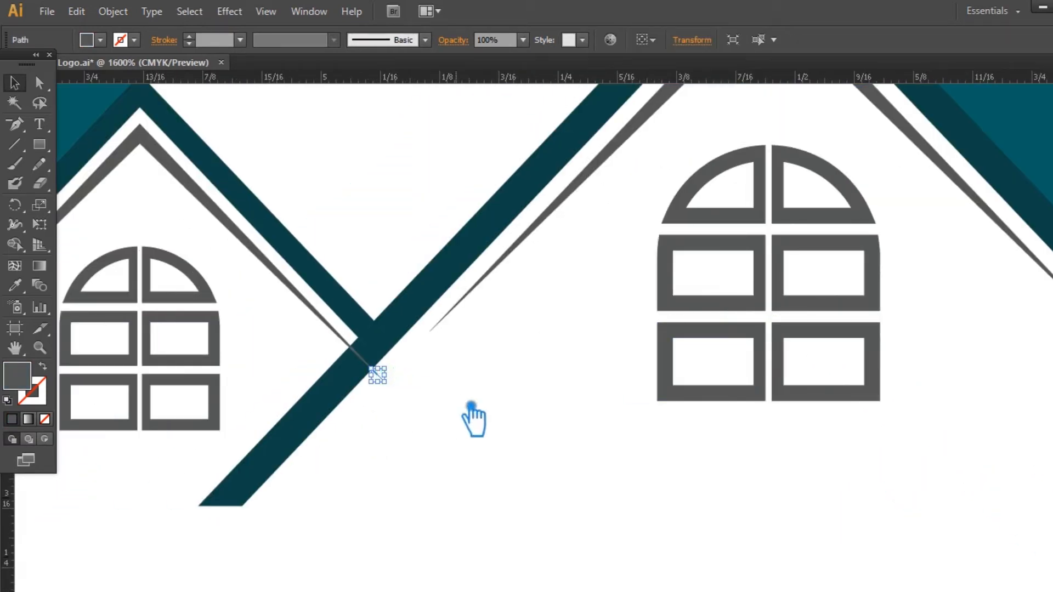
click(375, 371)
click(395, 400)
click(376, 374)
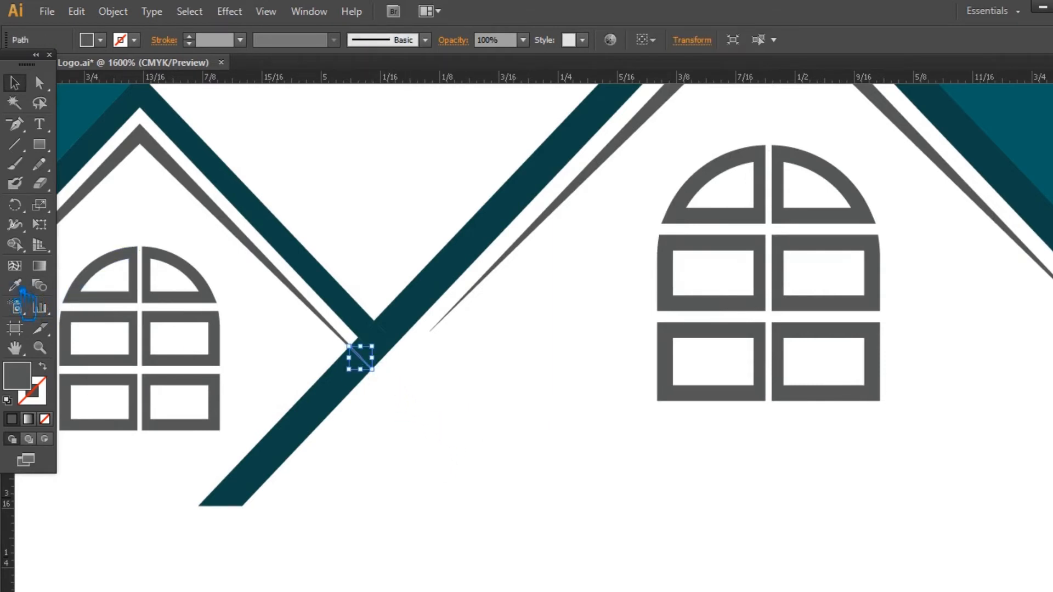
Sample the gable's dark teal onto the grey sliver inside the crossing and unite the crossing pieces with the large gable.
click(315, 408)
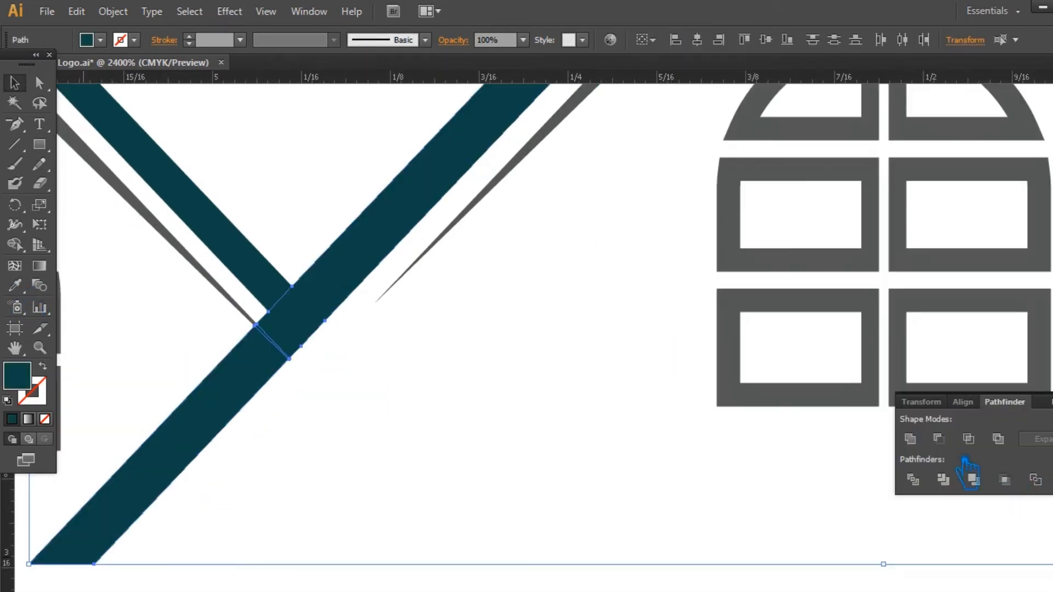
click(912, 440)
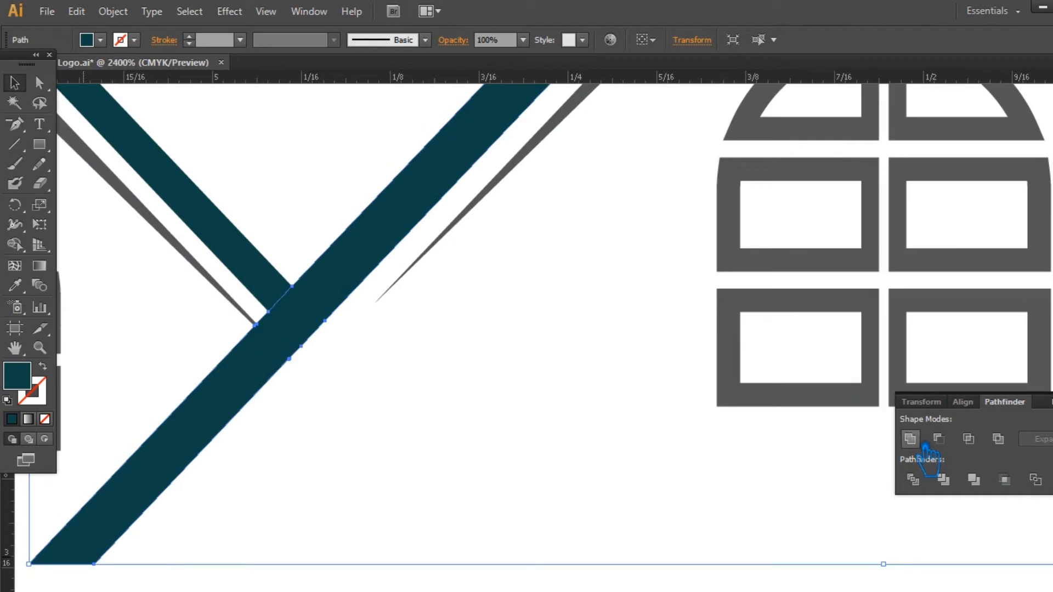
click(1051, 401)
click(748, 590)
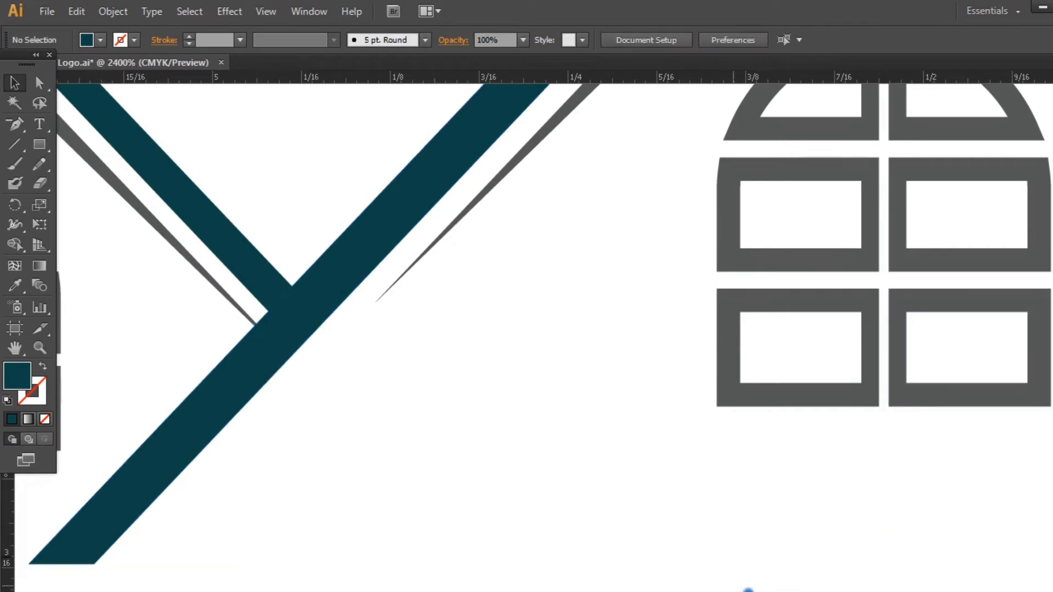
Group all the small house's artwork, leaving the large gable out.
key(ctrl+minus)
key(ctrl+minus)
key(ctrl+minus)
key(ctrl+minus)
key(ctrl+minus)
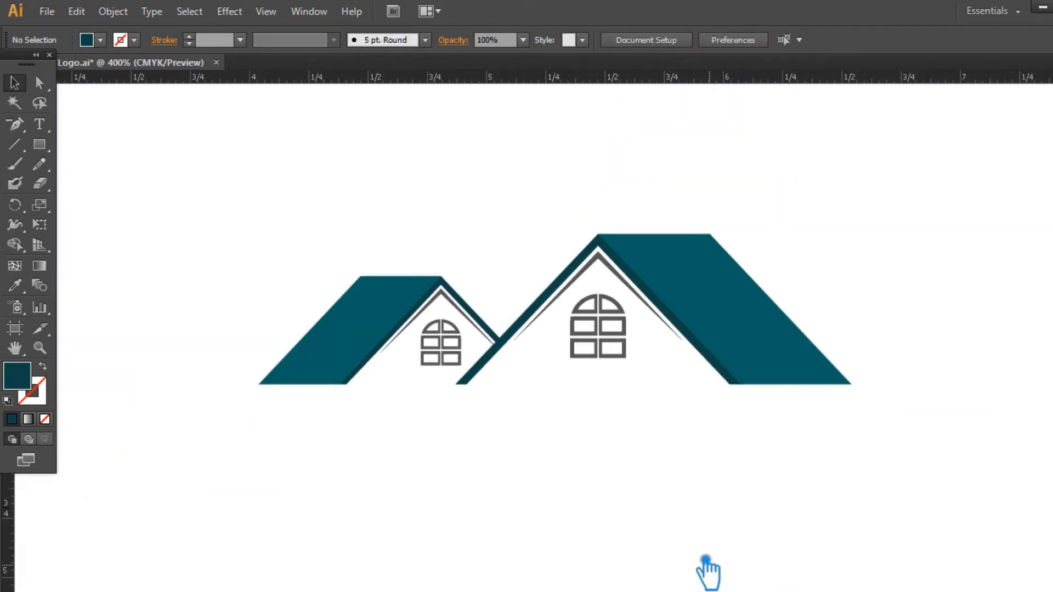
drag(409, 349, 467, 440)
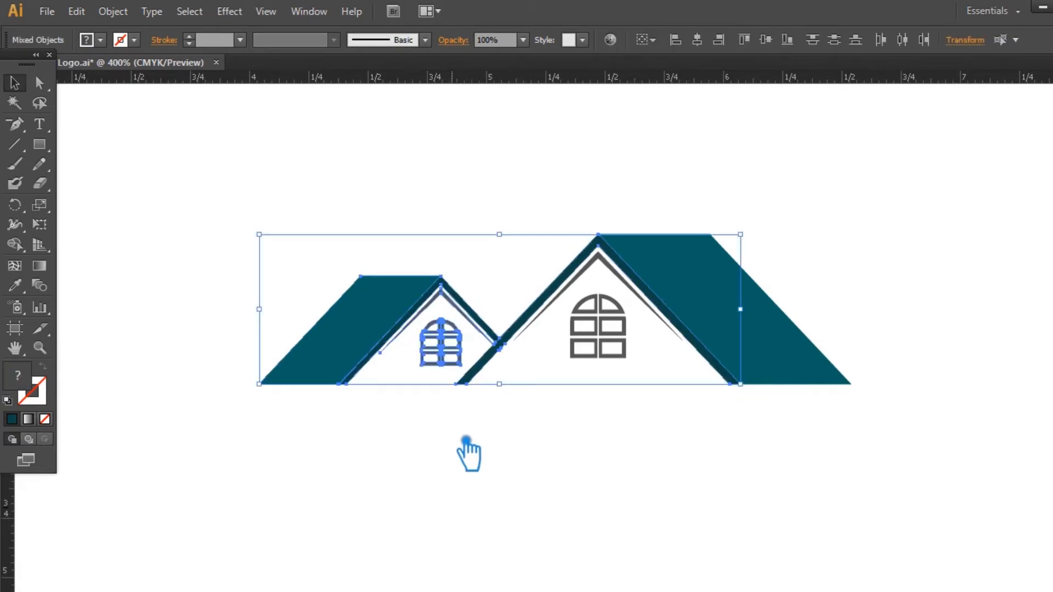
click(454, 472)
click(377, 317)
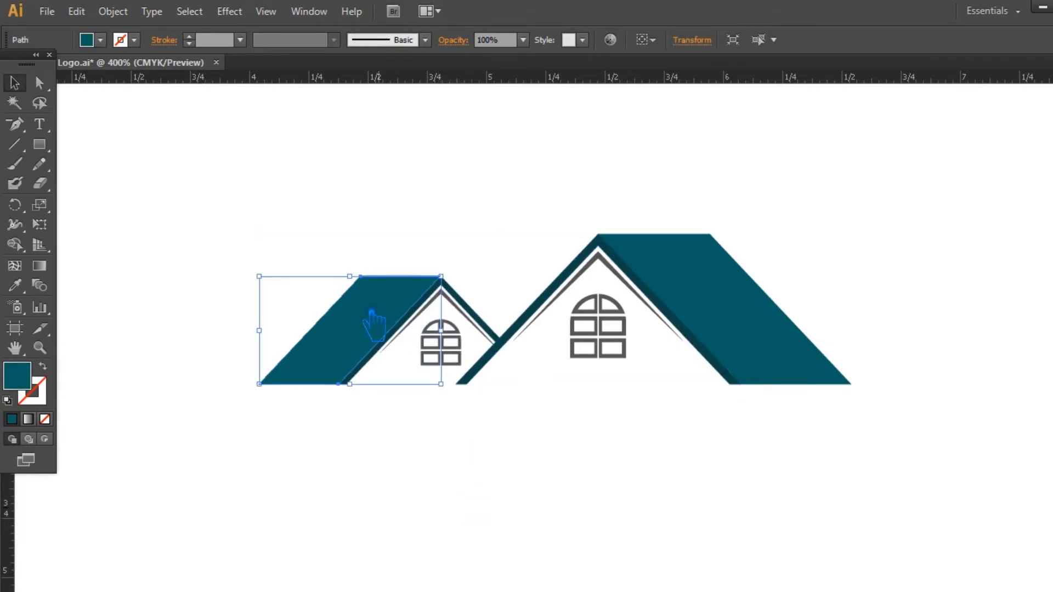
mouse_move(289, 212)
mouse_down()
mouse_move(454, 356)
mouse_move(470, 388)
mouse_up()
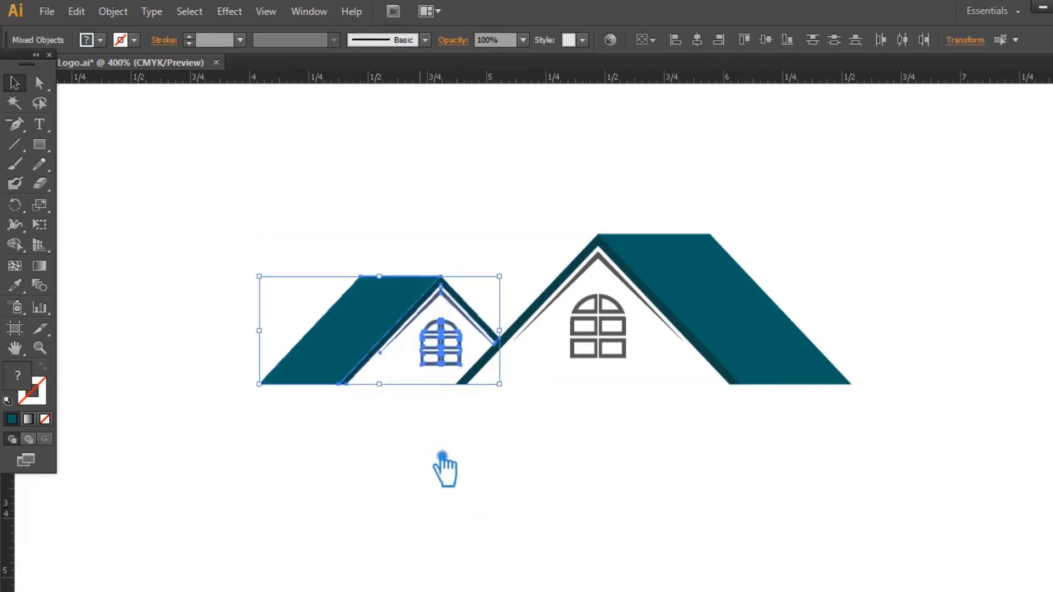
key(ctrl+g)
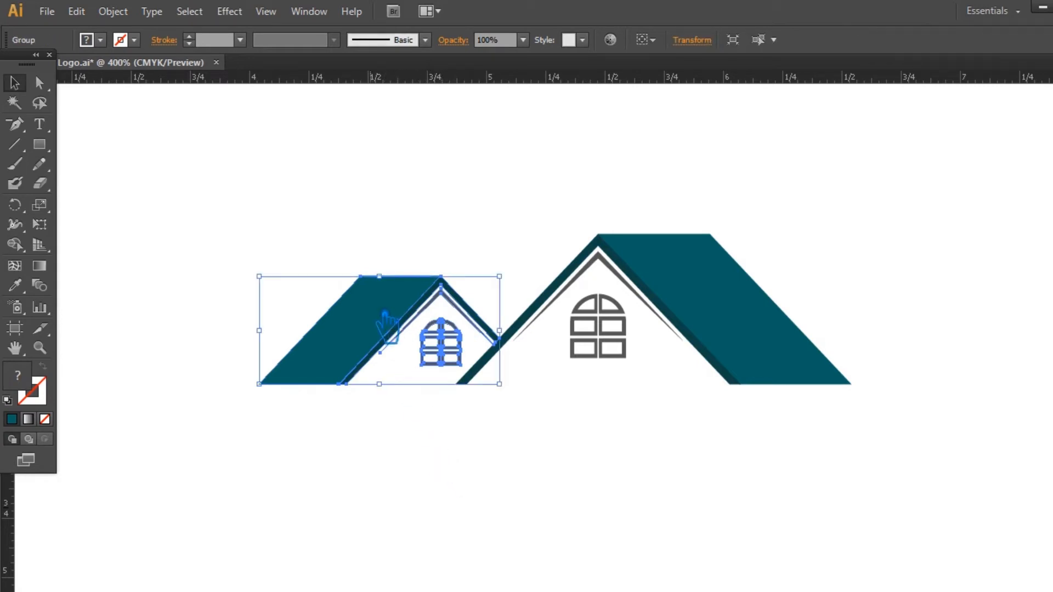
Create a copy of the small house group reflected across the vertical axis and place it against the large roof's outer slope.
right_click(369, 302)
mouse_move(447, 425)
click(592, 488)
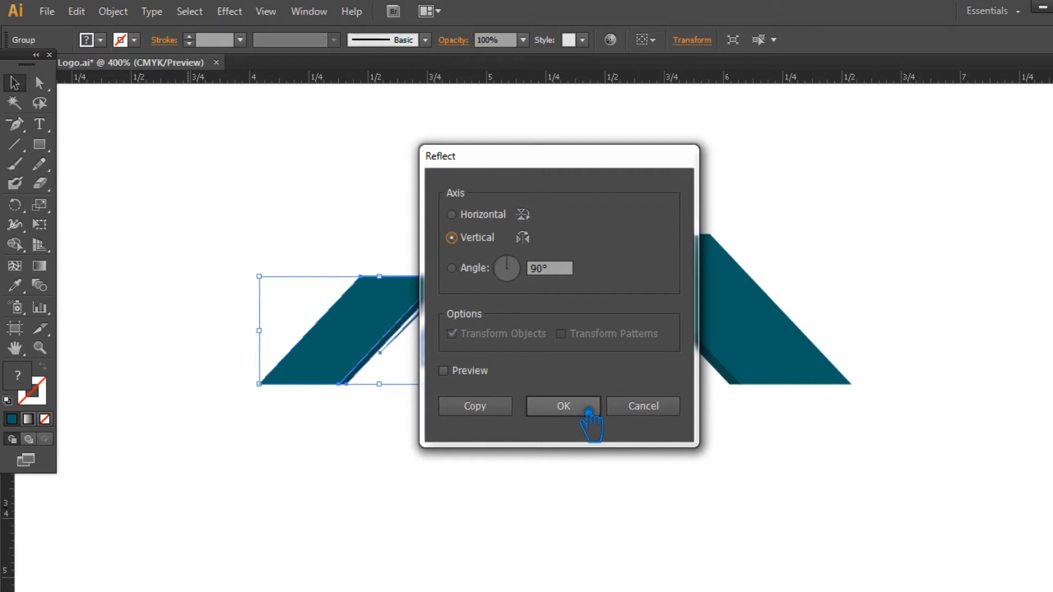
click(591, 416)
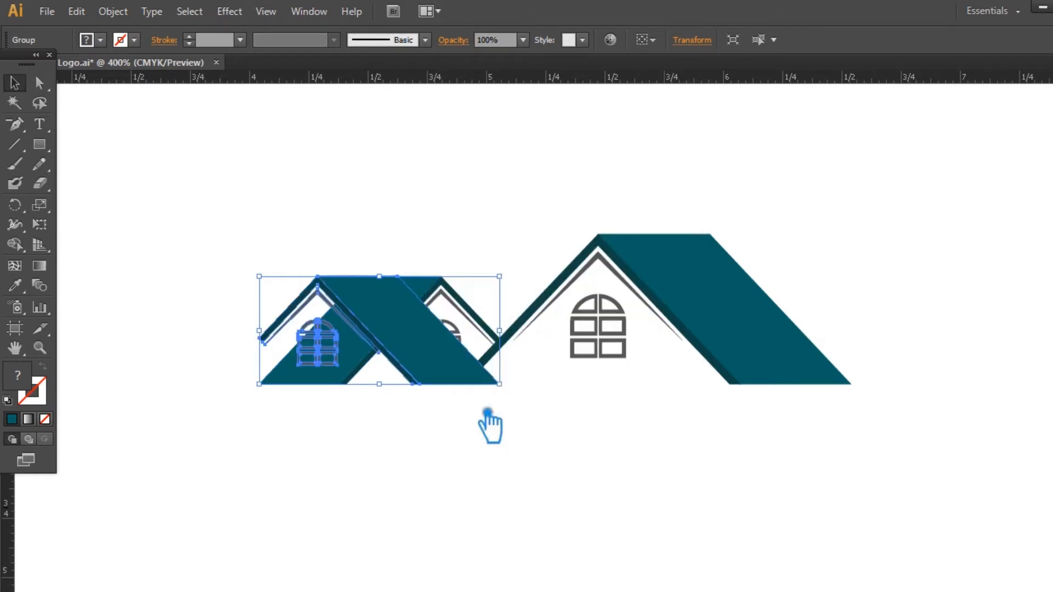
click(154, 280)
drag(428, 329, 965, 330)
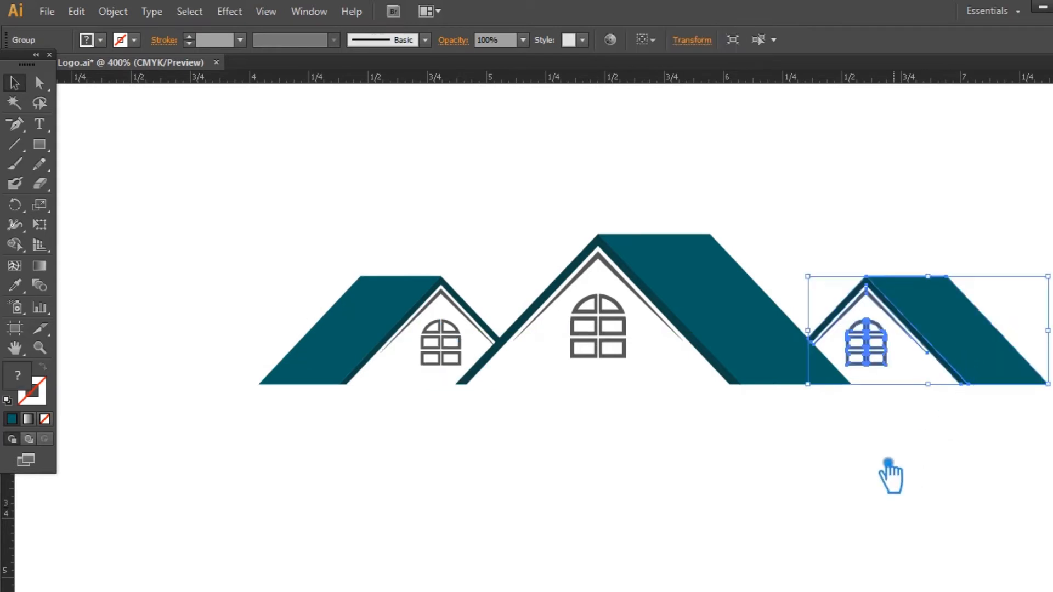
Examine the joint where the copied small house's gable meets the large roof's slope.
drag(889, 477, 654, 493)
key(p)
key(ctrl+plus)
key(ctrl+plus)
key(ctrl+plus)
key(ctrl+plus)
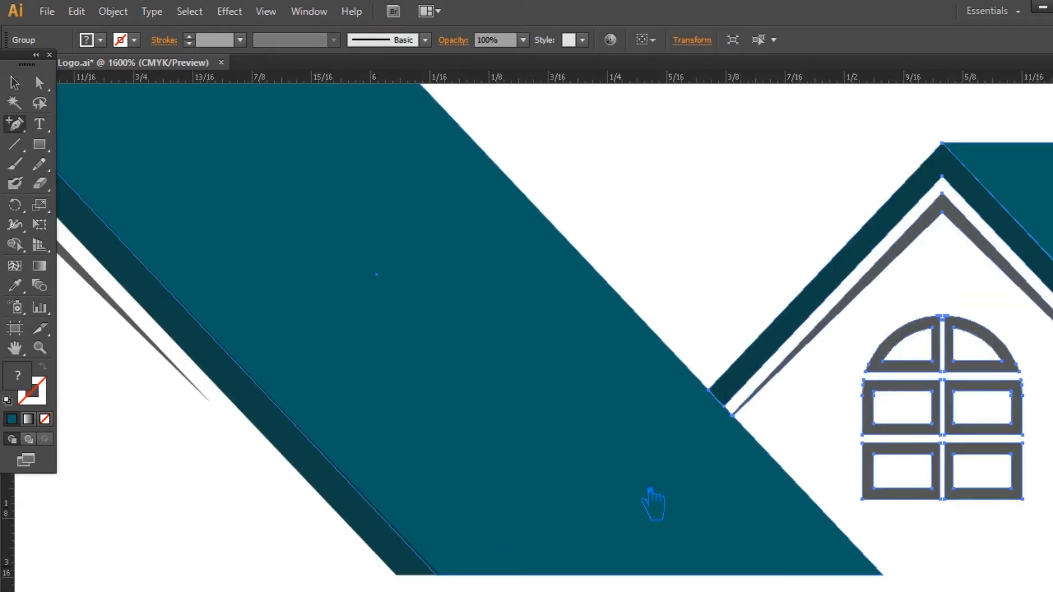
key(ctrl+minus)
key(ctrl+minus)
key(ctrl+minus)
key(ctrl+minus)
key(ctrl+minus)
key(ctrl+minus)
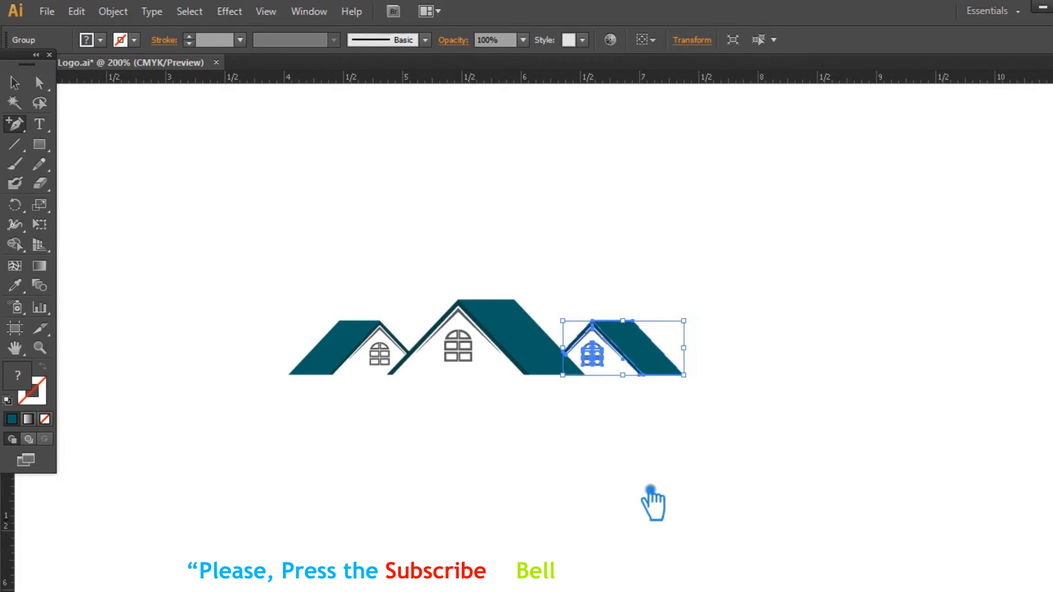
key(ctrl+plus)
click(692, 461)
click(689, 340)
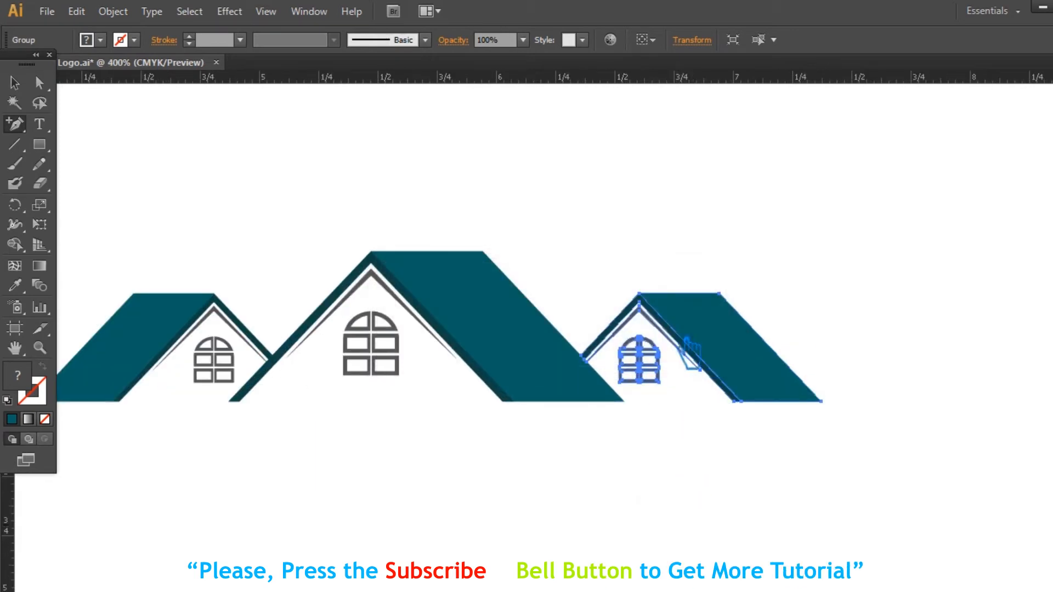
Group the artwork of all three houses and deselect it.
click(312, 204)
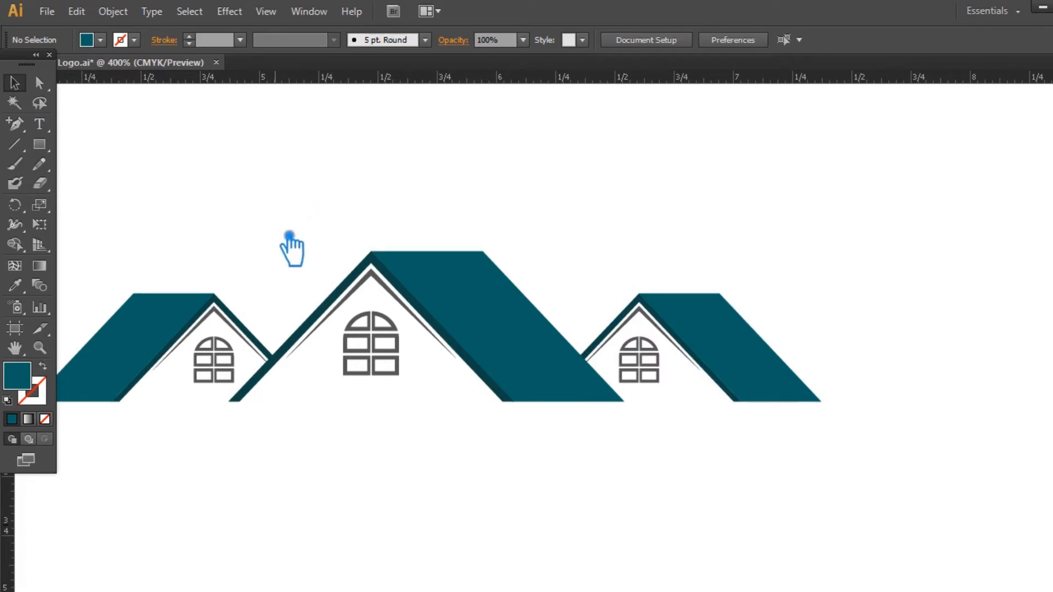
key(ctrl+minus)
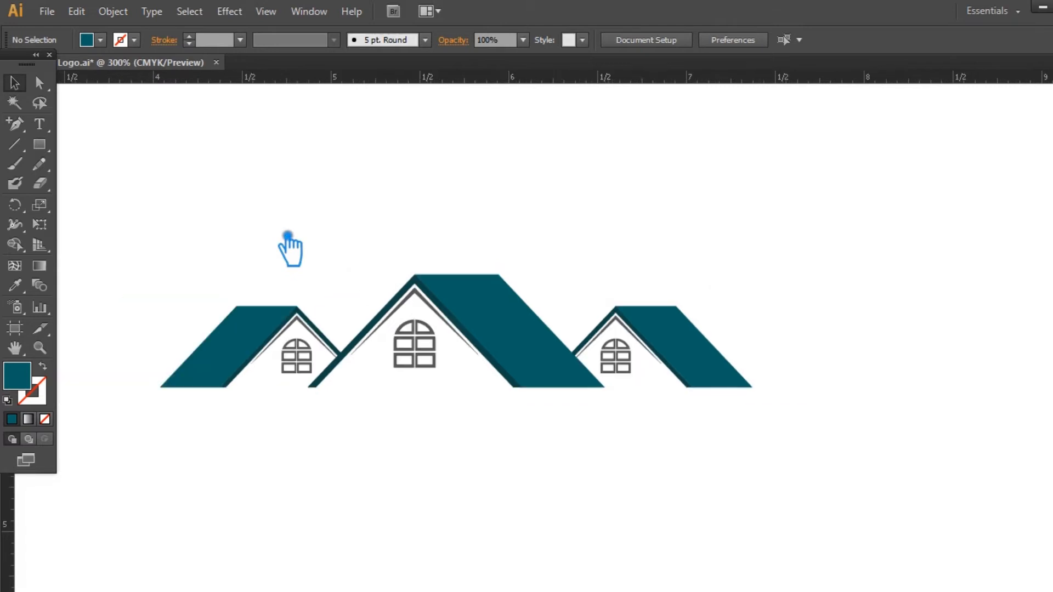
drag(749, 448, 174, 241)
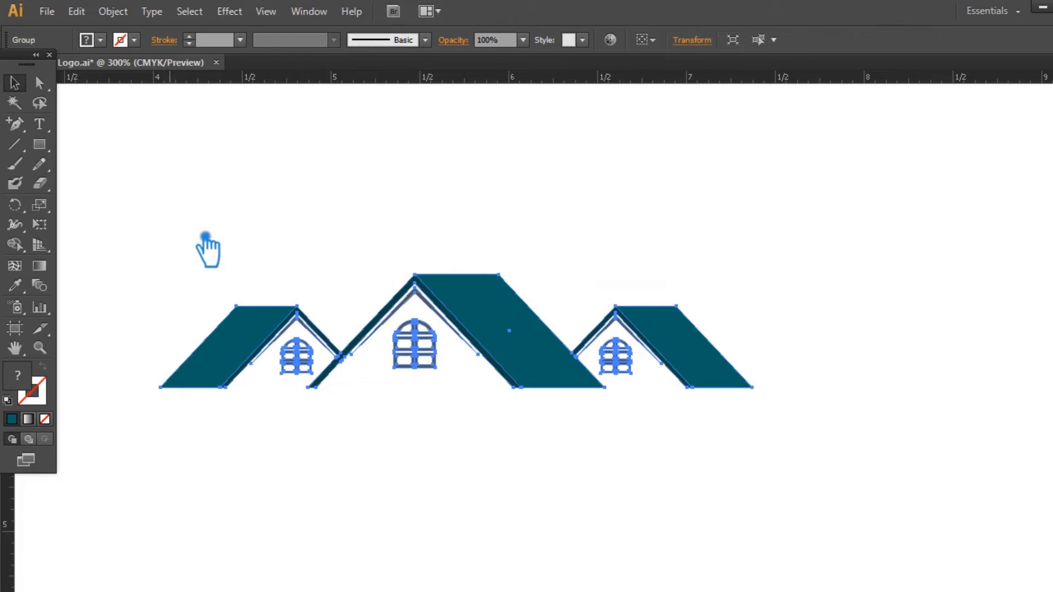
click(262, 181)
Draw a narrow teal ellipse in the empty area beside the houses, tilt it, and add a mirrored copy crossing it.
drag(370, 227, 444, 234)
drag(41, 144, 63, 159)
drag(63, 159, 74, 182)
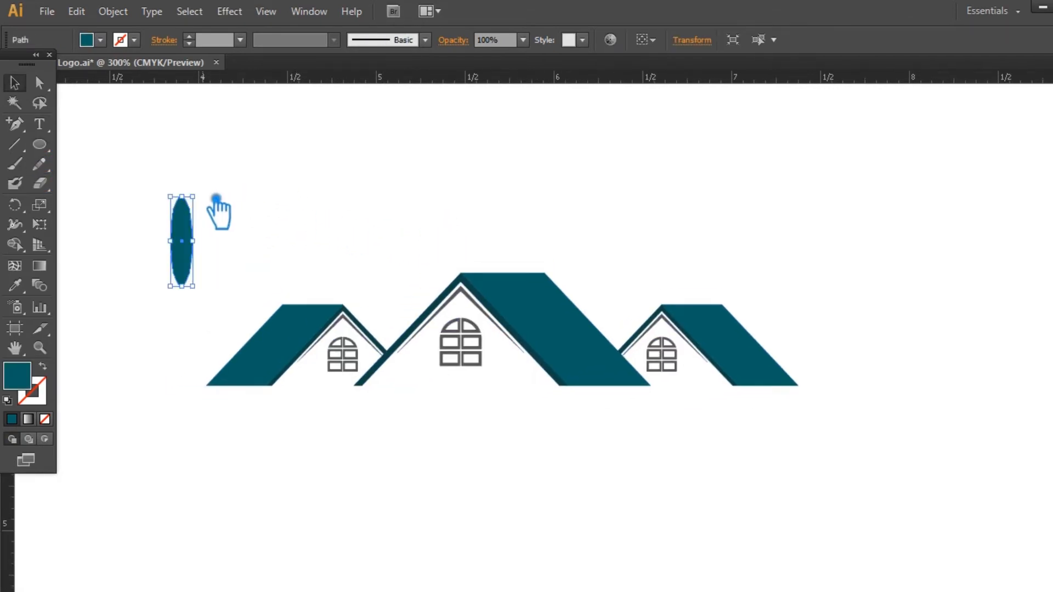
drag(201, 192, 156, 198)
right_click(179, 241)
click(451, 495)
click(491, 412)
Paste another copy of the ellipse in place and rotate it horizontally through the crossing to complete the palm leaves.
click(290, 256)
click(221, 269)
key(ctrl+c)
key(ctrl+f)
drag(244, 266, 241, 234)
click(247, 291)
Draw a small round shape over the crown's upper centre and unite it with the three ellipses.
click(39, 144)
drag(167, 219, 209, 249)
click(15, 83)
click(313, 190)
drag(242, 295, 138, 208)
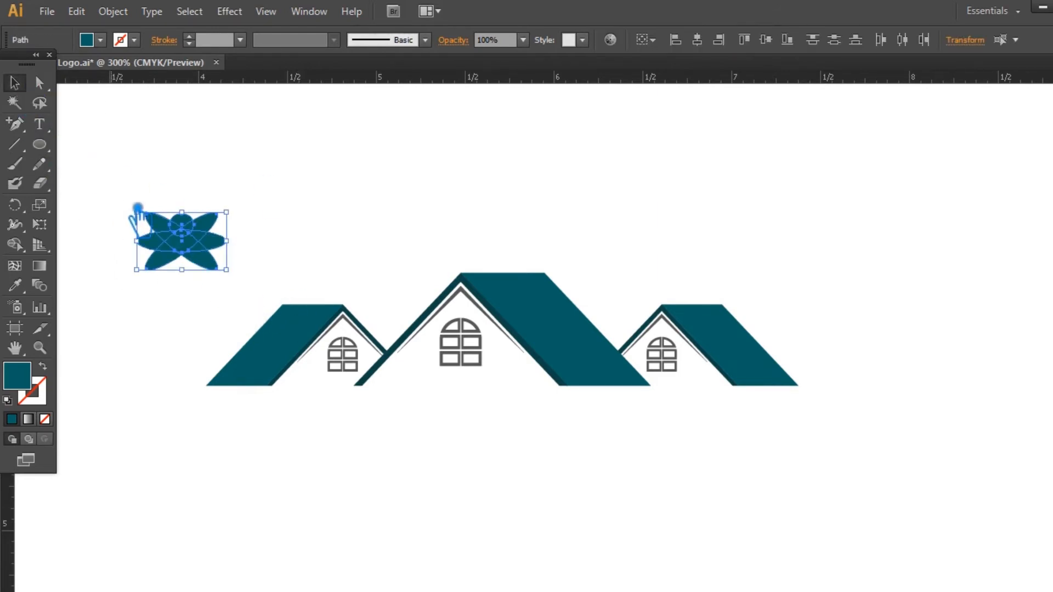
key(ctrl+shift+F9)
click(911, 439)
click(654, 223)
Draw a straight vertical trunk line down from the notch under the palm crown and give it a teal stroke.
drag(39, 144, 101, 143)
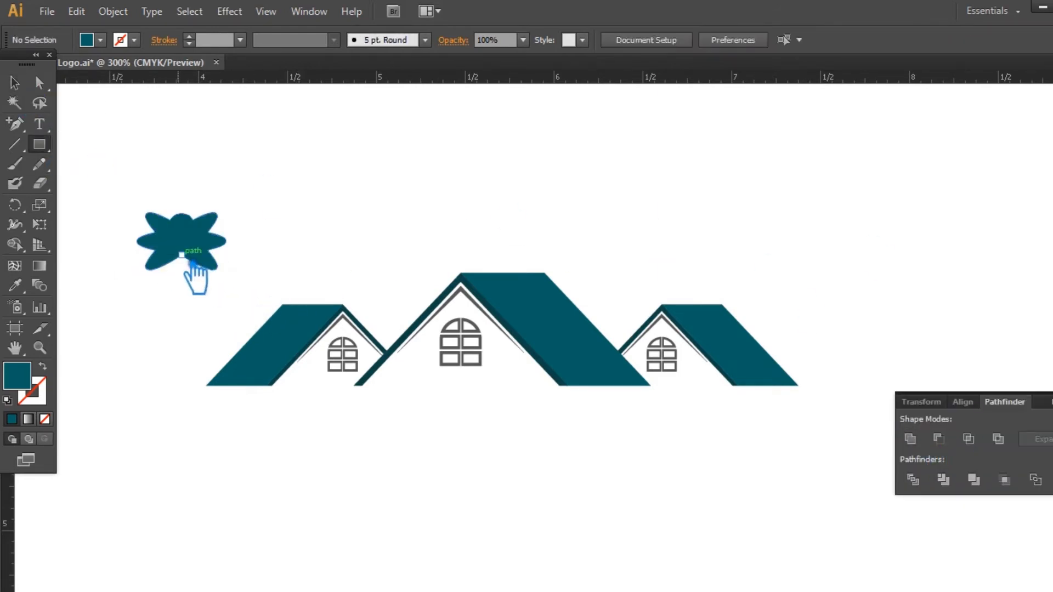
click(13, 144)
drag(181, 255, 182, 354)
click(33, 399)
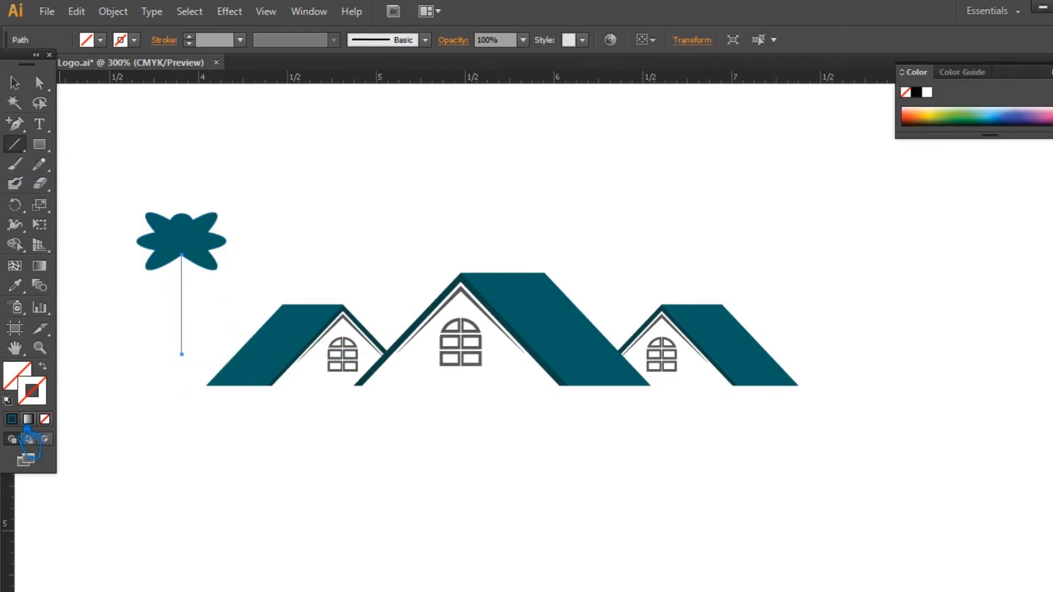
click(12, 420)
scroll(203, 40, down, 1)
Expand the trunk line's stroke into a filled shape and deselect it.
click(15, 83)
click(113, 12)
click(140, 188)
click(795, 385)
click(427, 225)
Draw a horizontal ground line across the foot of the trunk with a 2 pt teal stroke.
key(backslash)
mouse_move(143, 355)
mouse_down()
mouse_move(236, 355)
mouse_move(222, 355)
mouse_up()
scroll(210, 42, up, 1)
key(a)
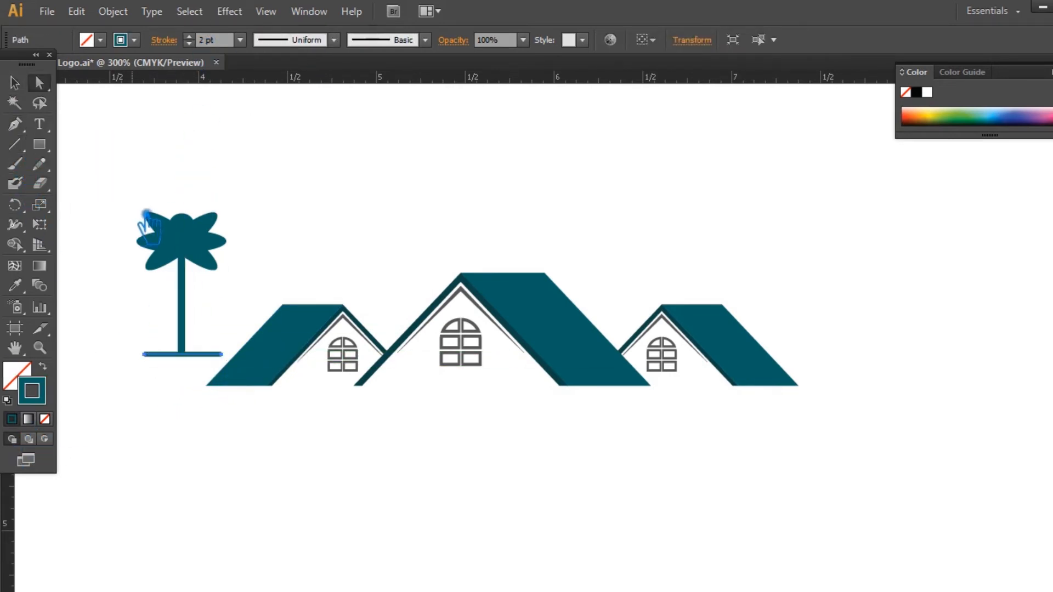
Unite the palm crown and the expanded trunk into one shape.
click(14, 83)
drag(137, 166, 230, 362)
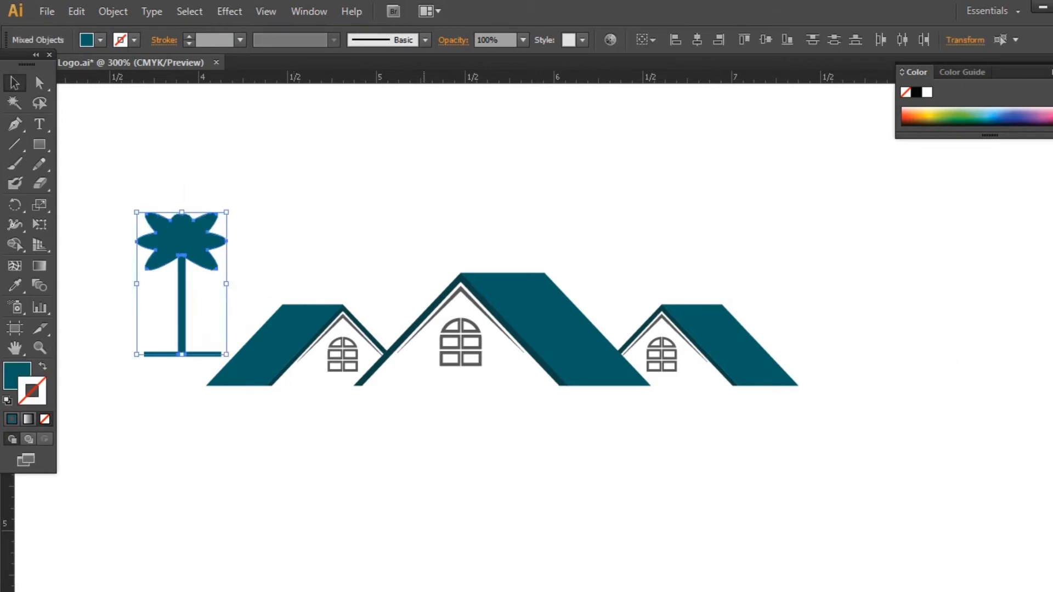
key(ctrl+shift+F9)
click(910, 439)
click(263, 207)
Align the palm and the ground line on their horizontal centres.
drag(145, 171, 229, 362)
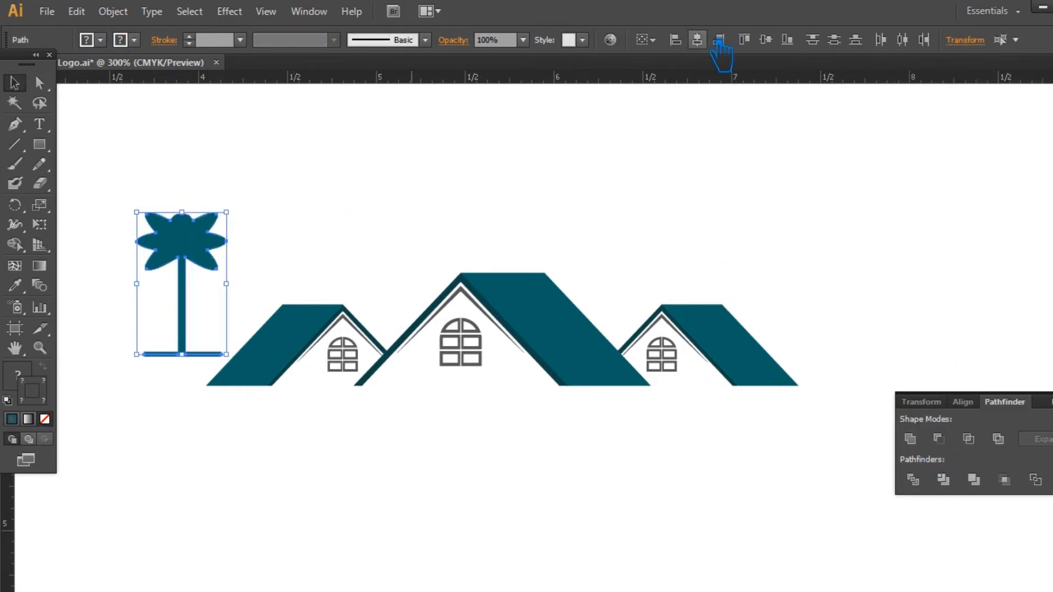
click(697, 39)
click(250, 318)
Add an anchor point at the middle of the ground line and nudge it upward into a slight peak.
click(203, 355)
key(p)
click(182, 354)
key(Up)
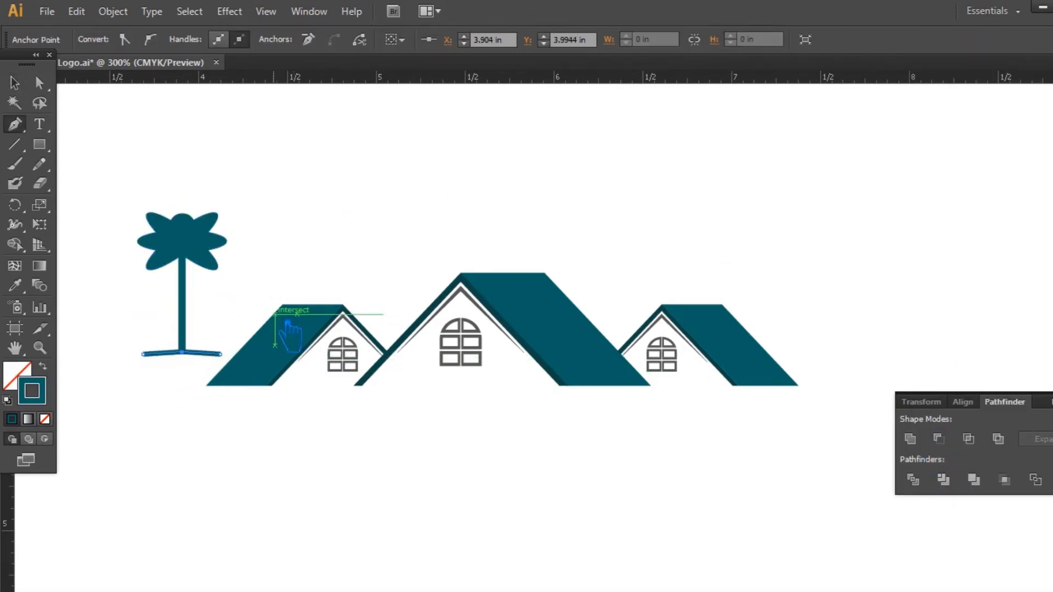
Apply the lens-shaped width profile to the ground line and set its stroke weight to 3 pt.
key(v)
click(333, 39)
click(282, 85)
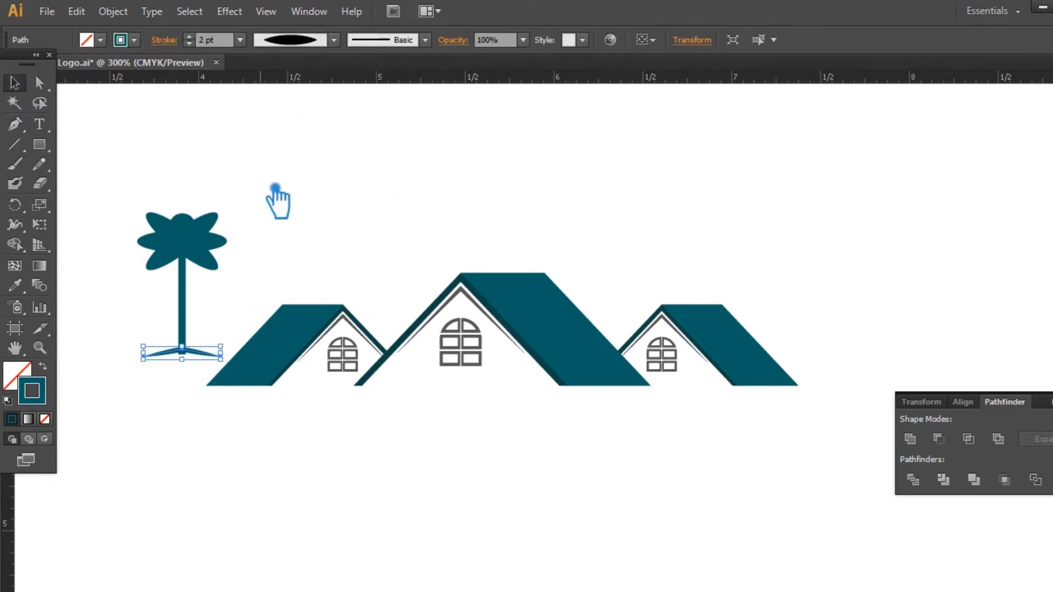
click(212, 48)
key(Up)
key(ctrl+equal)
drag(259, 329, 411, 341)
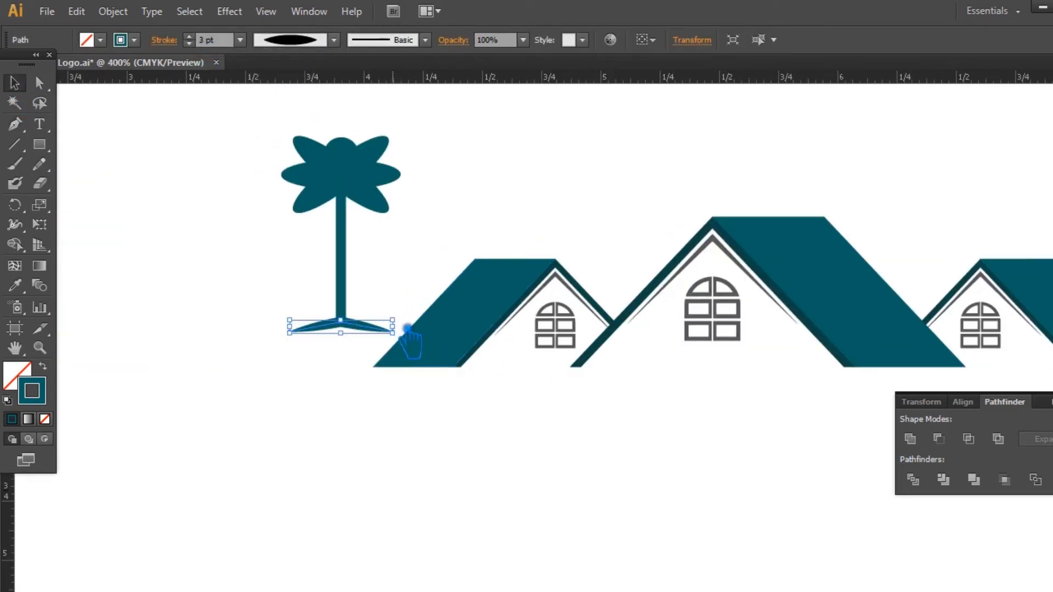
Expand the appearance of the palm's ground line and unite it with the palm into one shape.
click(112, 11)
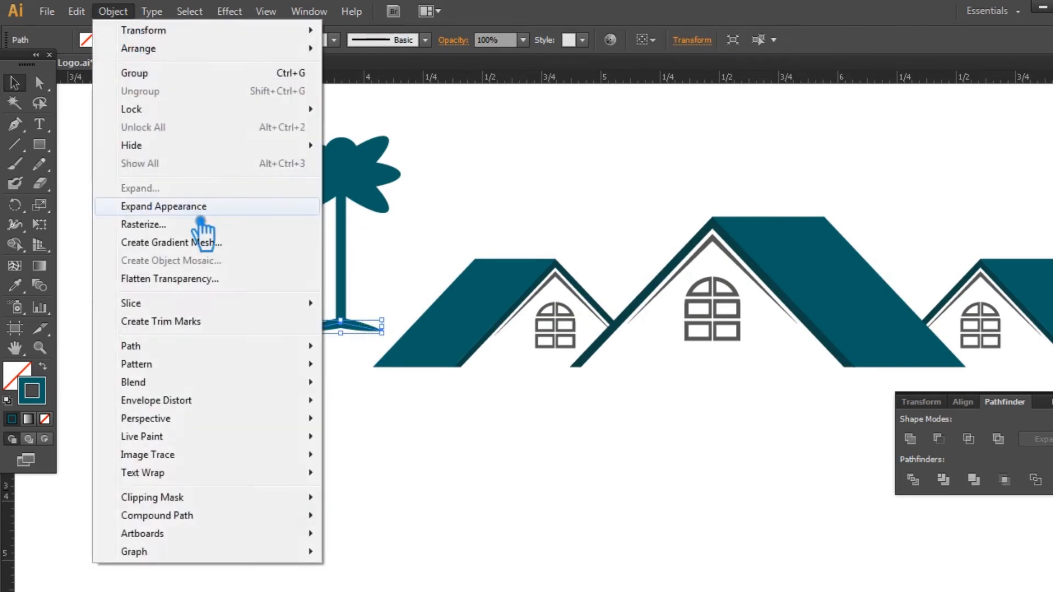
click(206, 228)
key(ctrl+shift+a)
click(321, 196)
click(909, 438)
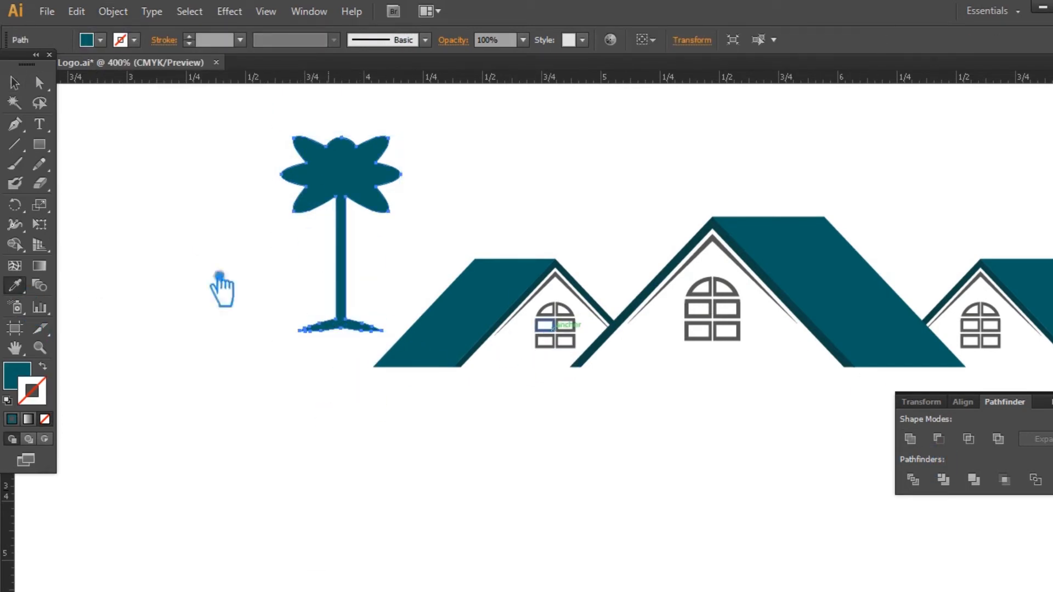
Recolour the palm's fill to a lighter teal.
double_click(16, 376)
click(712, 137)
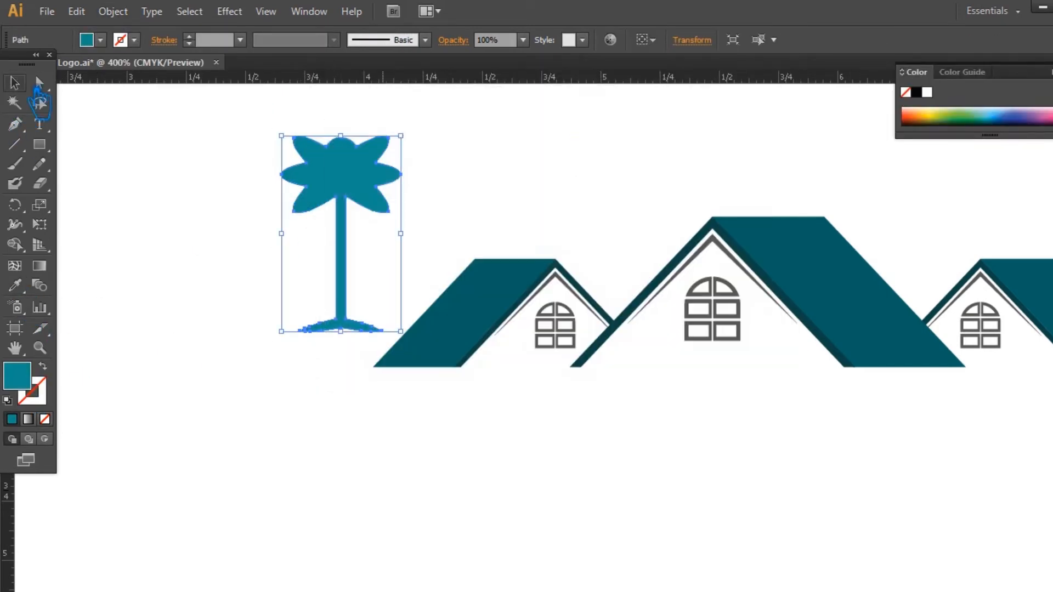
key(v)
click(884, 224)
Apply the palm's lighter teal to the two small houses' roofs with the Eyedropper.
key(ctrl+minus)
click(516, 306)
key(i)
click(397, 242)
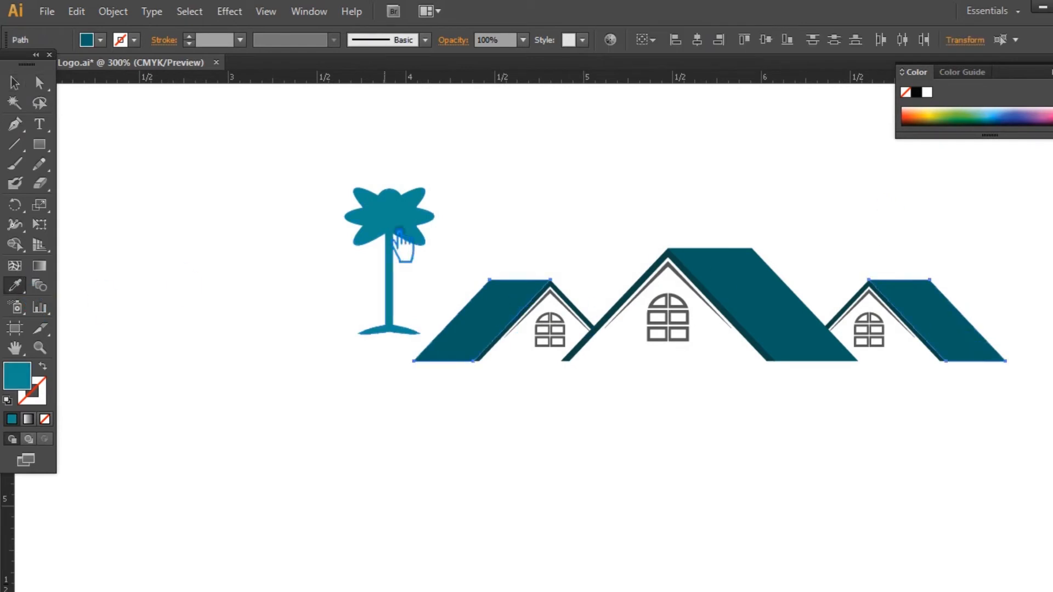
click(631, 461)
drag(828, 499, 684, 521)
Shrink the palm, place it between the first small house and the large house, and copy it to the large house's other side.
click(244, 236)
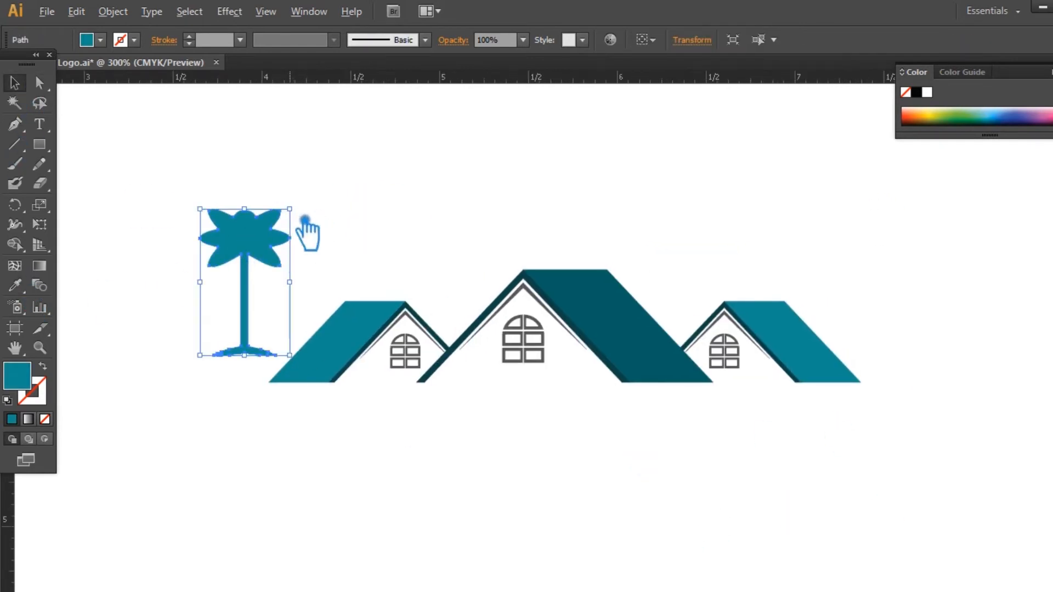
drag(290, 209, 474, 291)
click(291, 263)
alt+drag(475, 299, 705, 303)
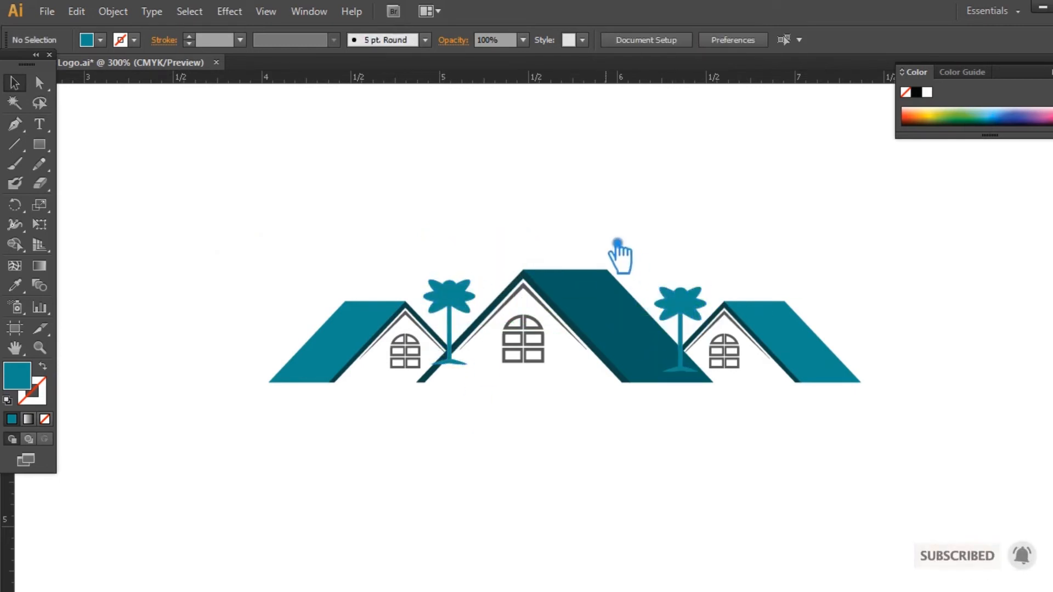
Place a smaller copy of the palm at the outer lower corner of the first small house.
drag(450, 324, 267, 332)
key(ctrl+z)
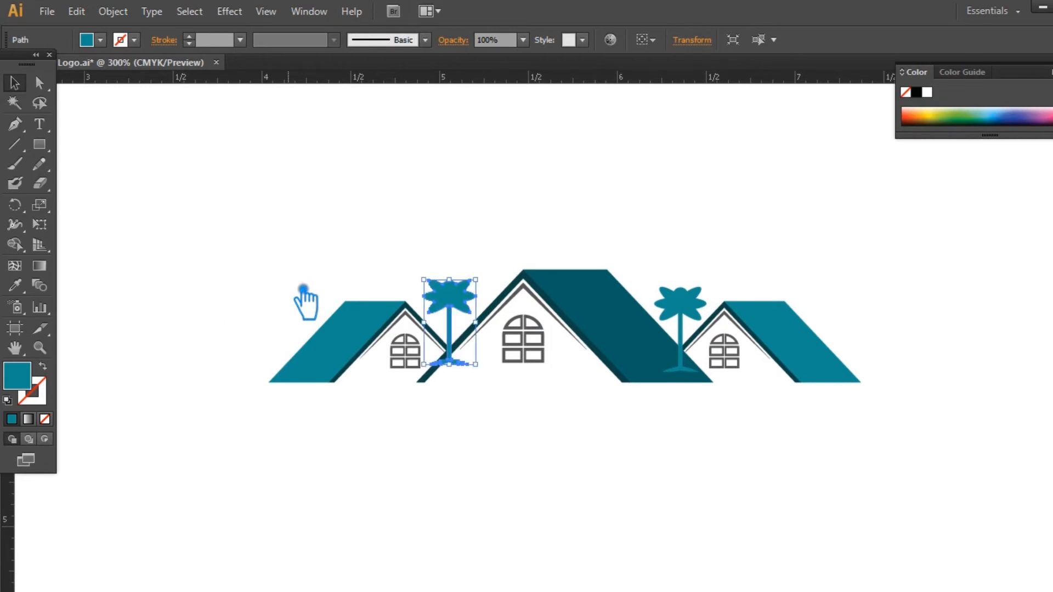
alt+drag(457, 291, 272, 355)
click(207, 329)
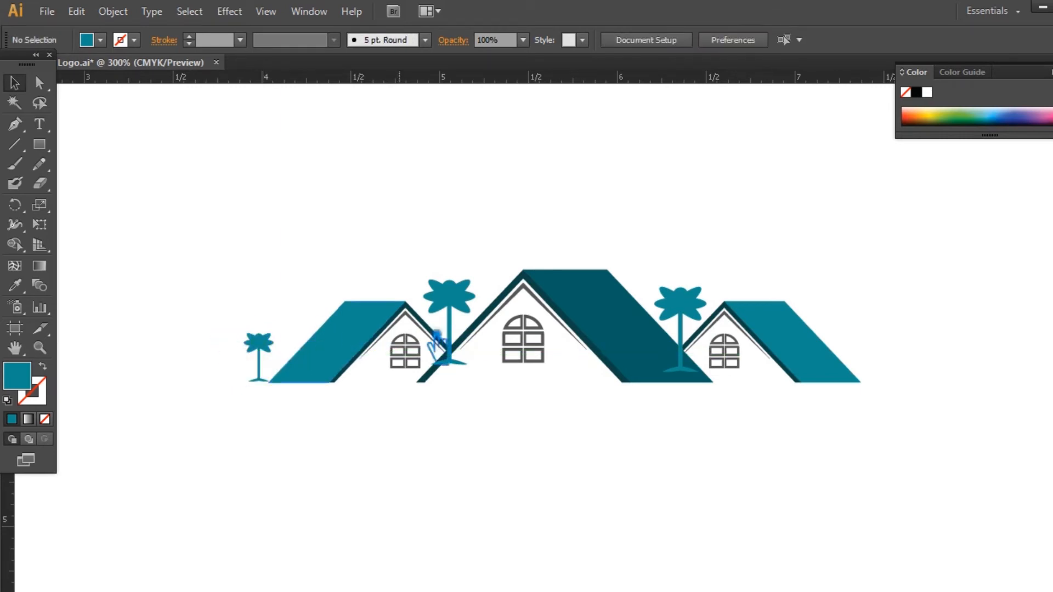
Align the two larger palms on their vertical centres.
click(681, 319)
shift+click(469, 317)
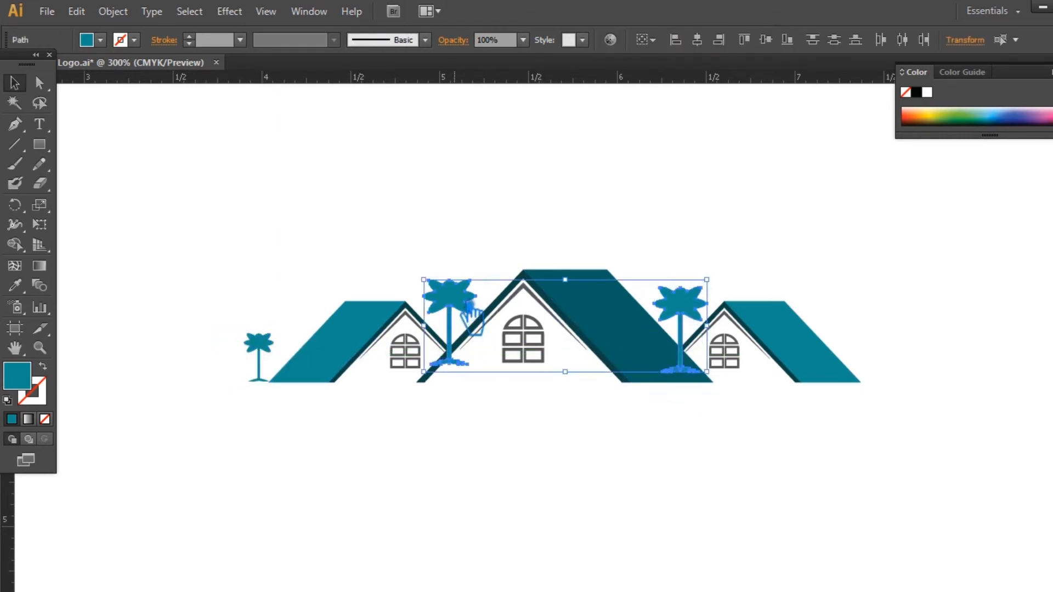
click(765, 40)
click(784, 214)
Send the two larger palms behind the large house's roof.
click(681, 318)
shift+click(470, 320)
click(526, 228)
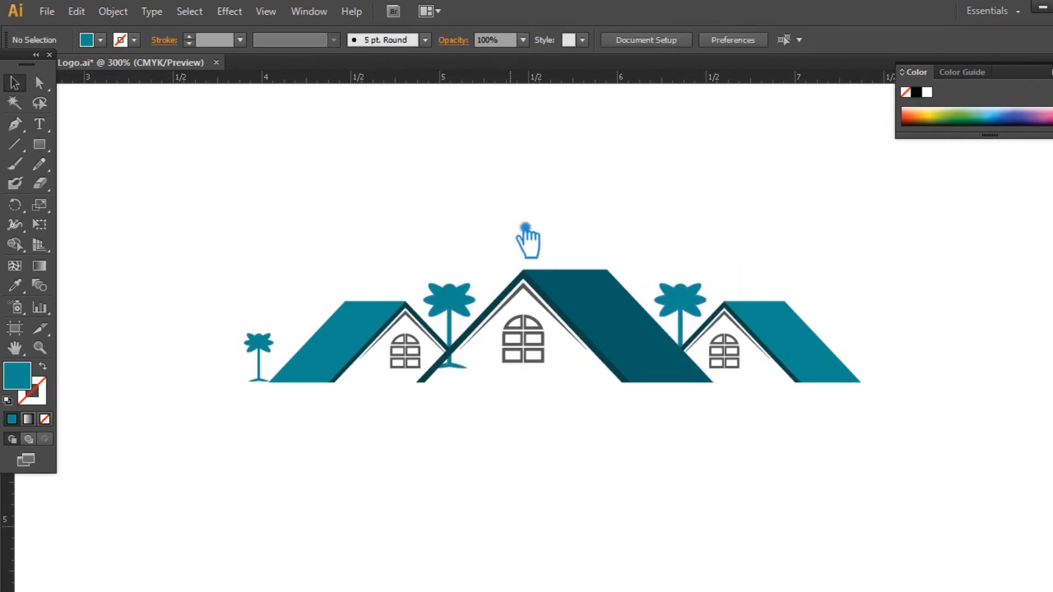
Copy the small palm to the outer lower corner of the opposite small house.
drag(248, 373, 876, 375)
click(216, 312)
shift+click(259, 360)
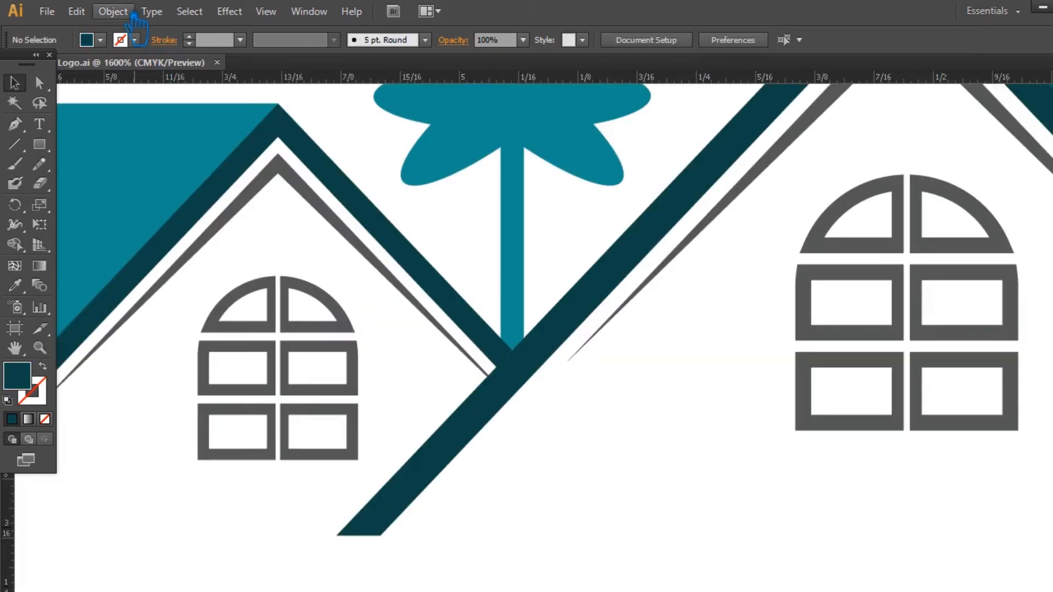
key(ctrl+minus)
key(ctrl+minus)
key(ctrl+minus)
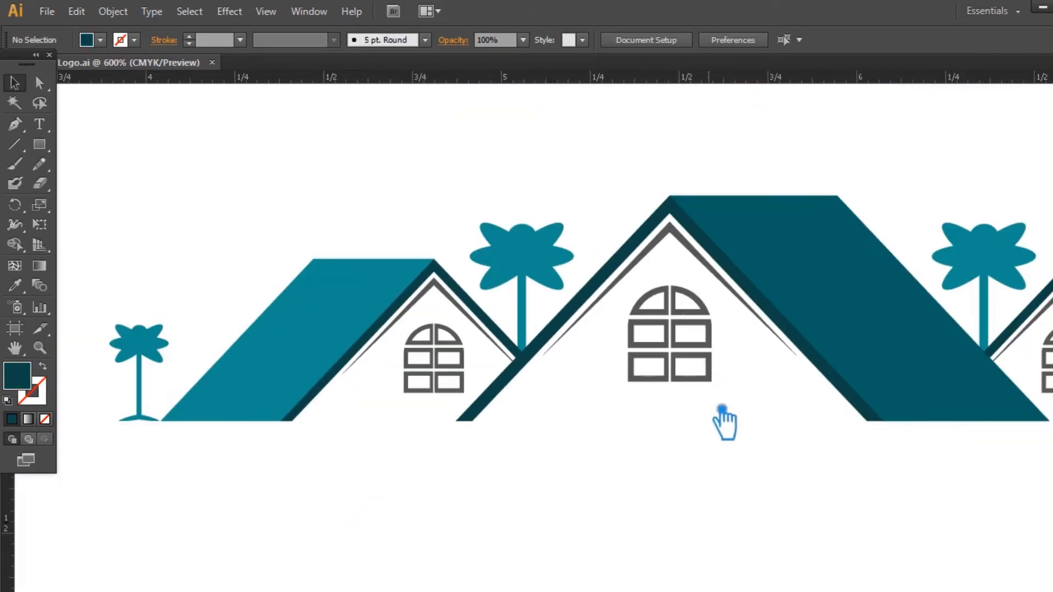
drag(723, 423, 613, 422)
click(113, 11)
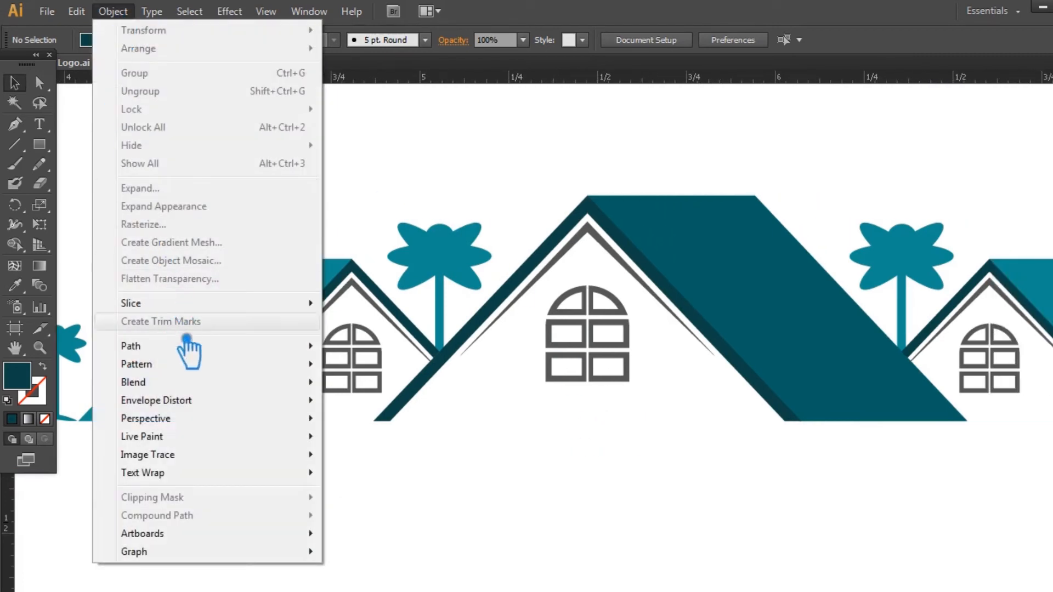
click(76, 11)
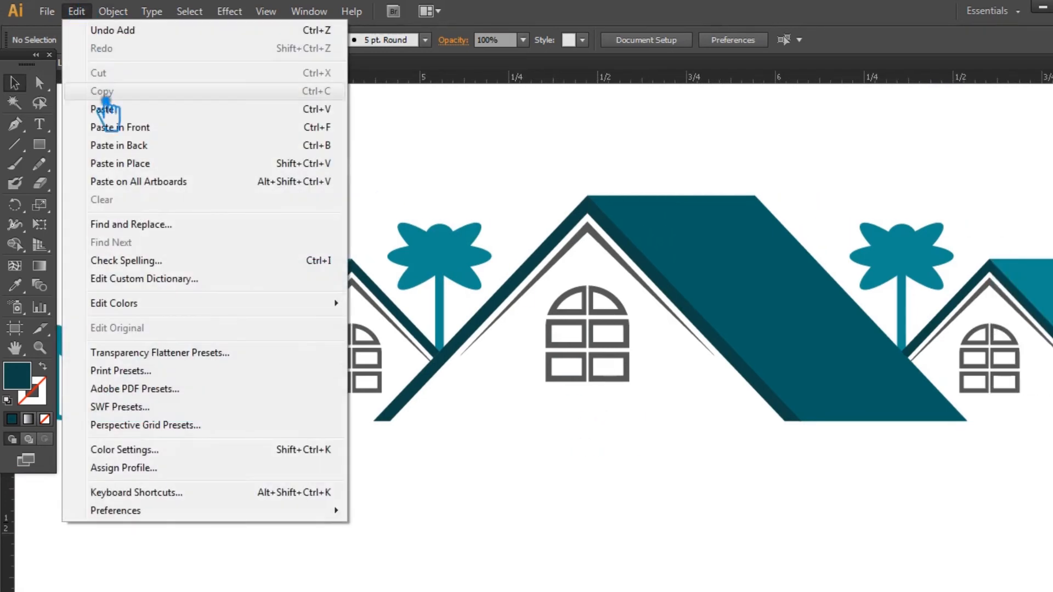
click(466, 373)
Offset the large house's dark roof edge by 0.01 in with Miter joins.
click(442, 348)
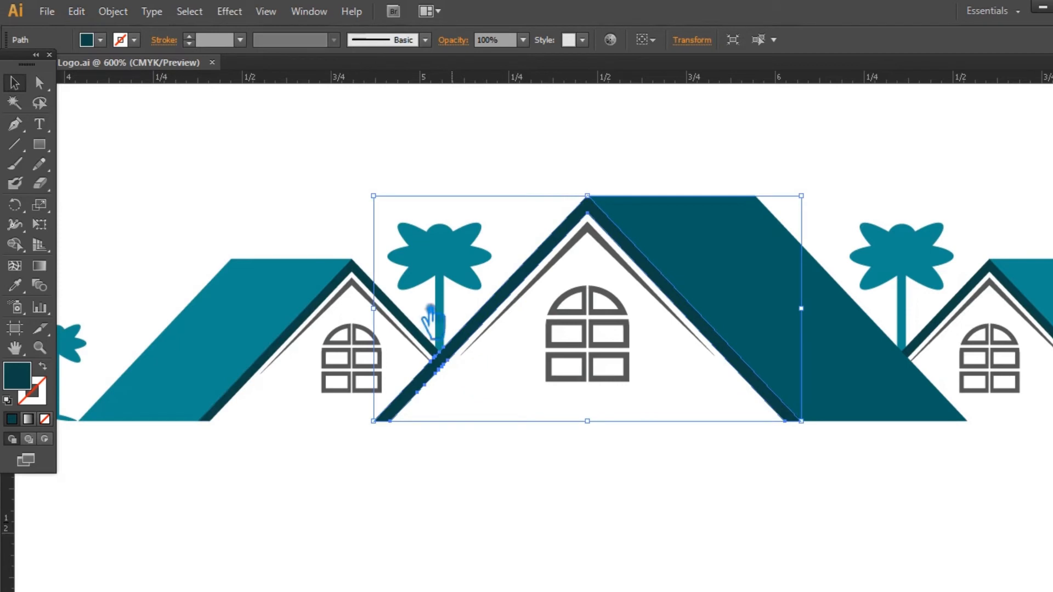
click(129, 13)
mouse_move(231, 354)
click(414, 416)
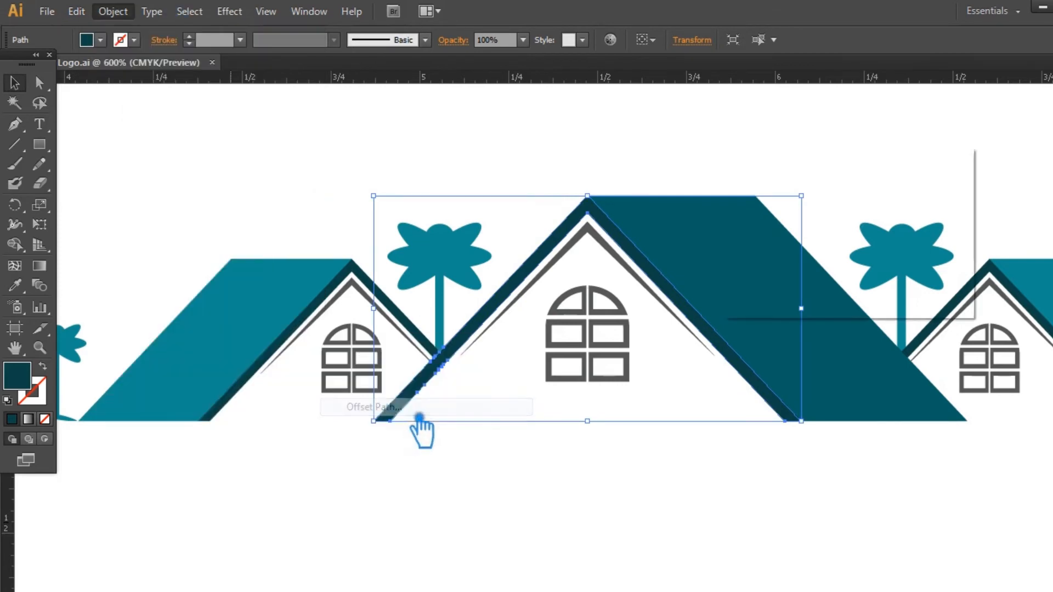
click(756, 285)
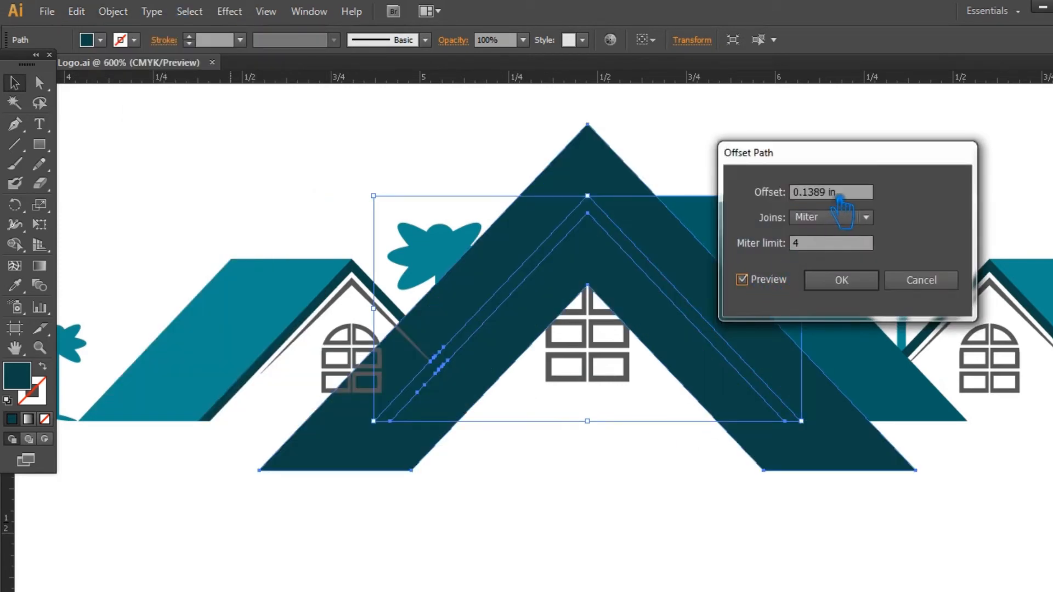
text(05)
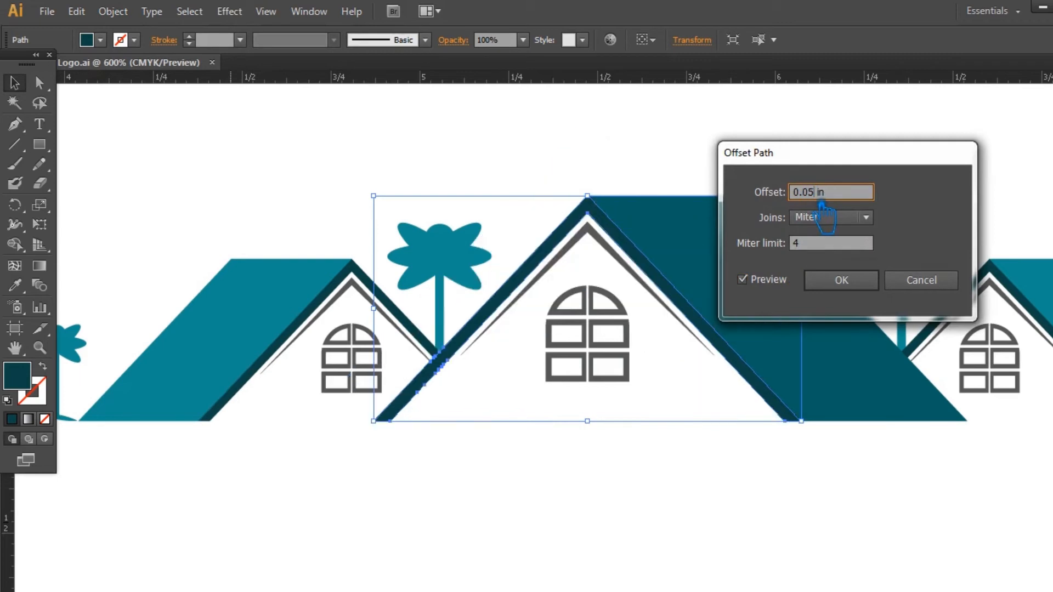
text(1)
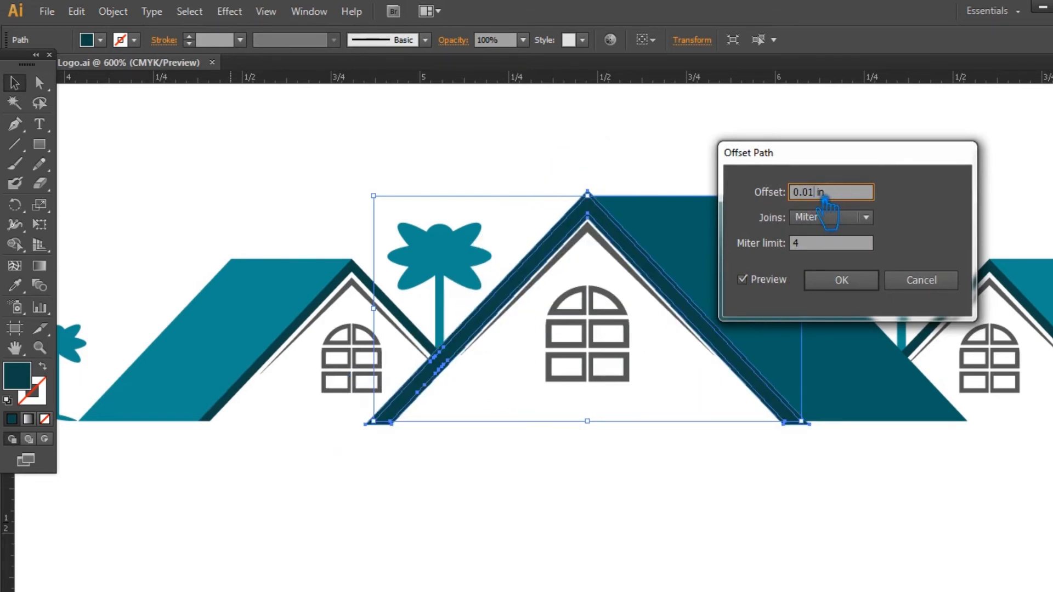
key(BackSpace)
text(2)
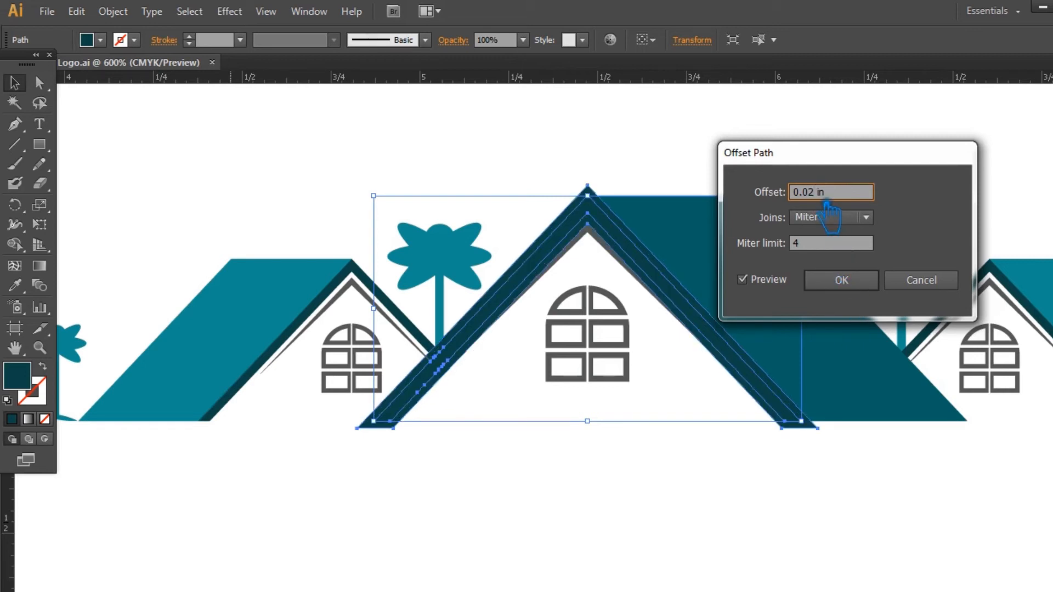
text(1)
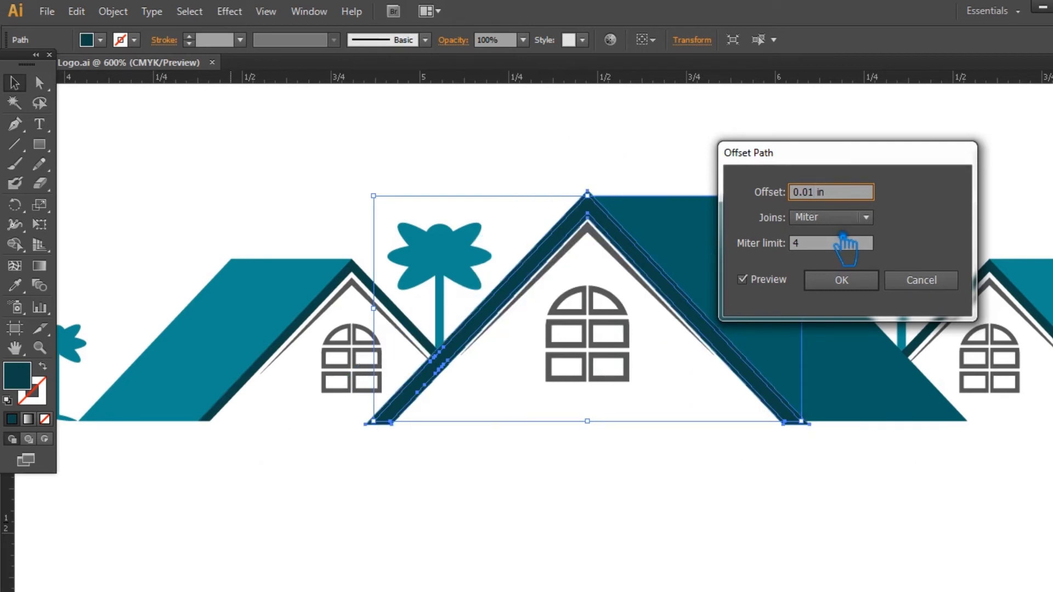
click(847, 281)
click(618, 449)
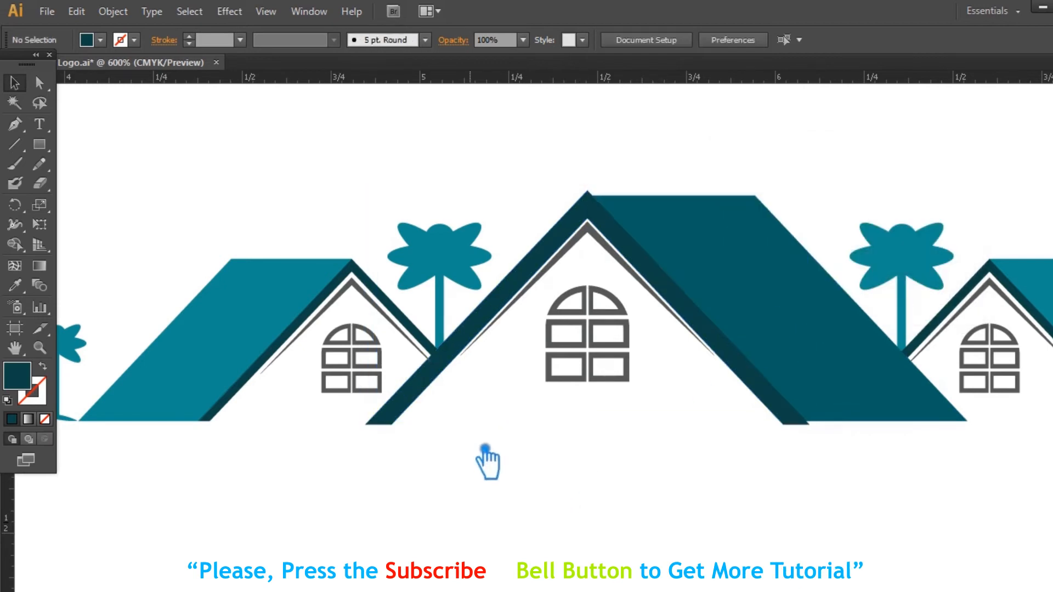
Trim the palm and the small house's edge lines against the offset roof outline with Pathfinder, and ungroup the result.
key(ctrl+plus)
key(ctrl+plus)
key(ctrl+plus)
drag(319, 447, 247, 354)
key(ctrl+shift+F9)
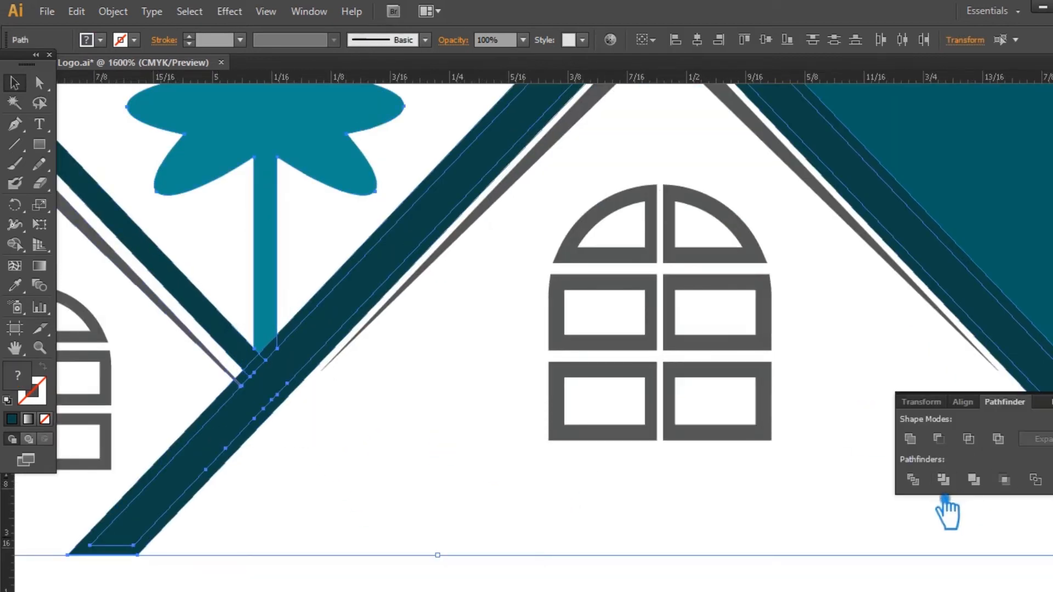
click(943, 478)
click(1049, 401)
click(433, 576)
click(274, 429)
right_click(266, 421)
click(335, 518)
click(263, 463)
Delete the enlarged offset shape around the large house's dark roof edge, keeping the original edge.
click(262, 450)
click(269, 483)
click(265, 454)
key(Delete)
key(ctrl+z)
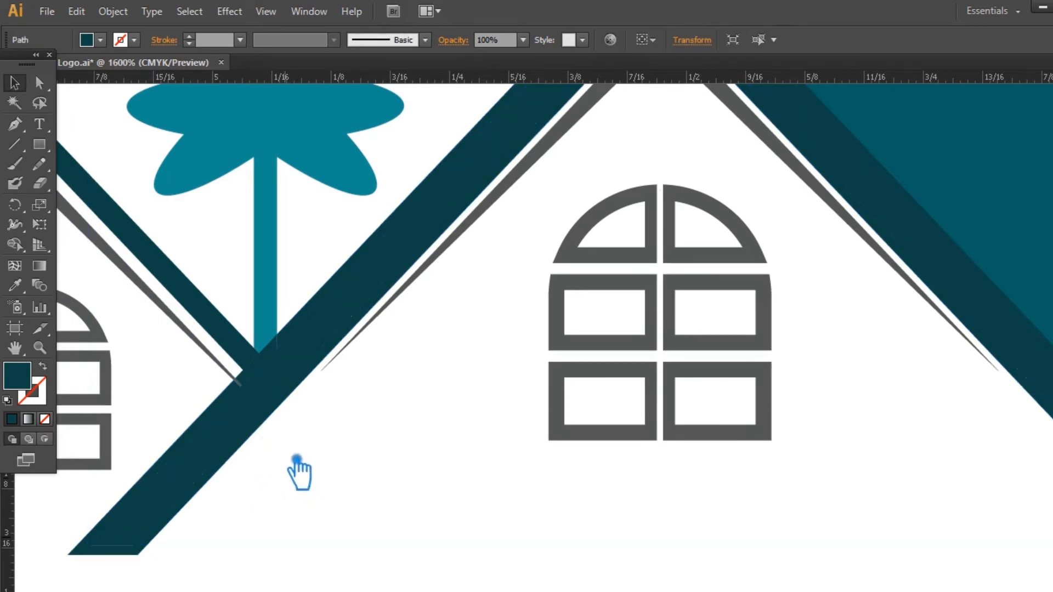
click(296, 469)
click(264, 454)
click(267, 455)
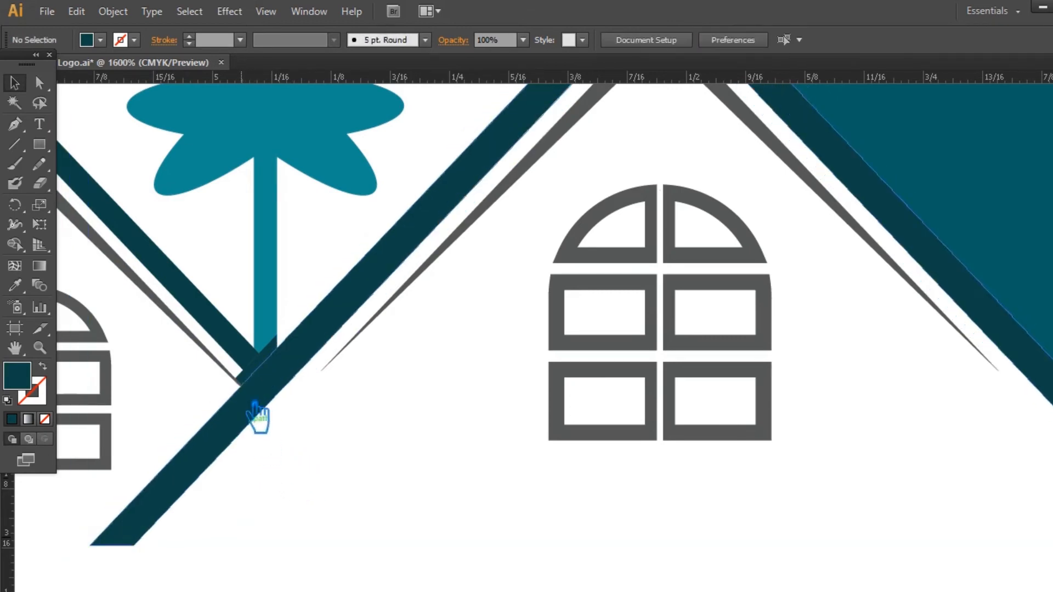
key(Delete)
Delete the leftover dark fragment between the palm trunk and the large house's roof edge.
click(286, 362)
key(Delete)
key(ctrl+z)
click(302, 402)
click(275, 348)
key(Delete)
Offset the large house's dark roof edge again with the current Offset Path settings.
key(ctrl+minus)
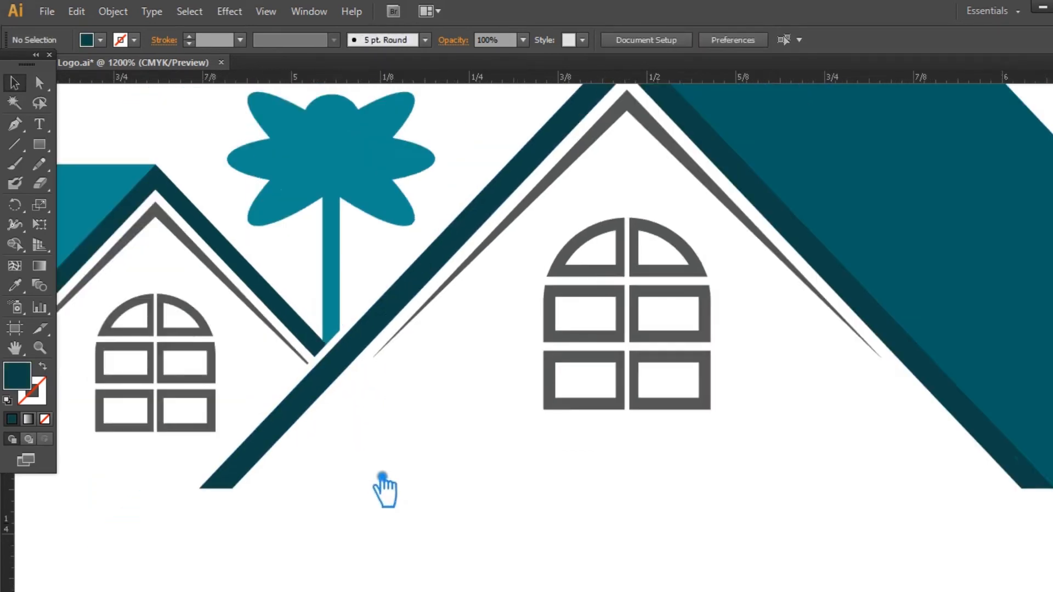
key(ctrl+minus)
drag(722, 471, 607, 507)
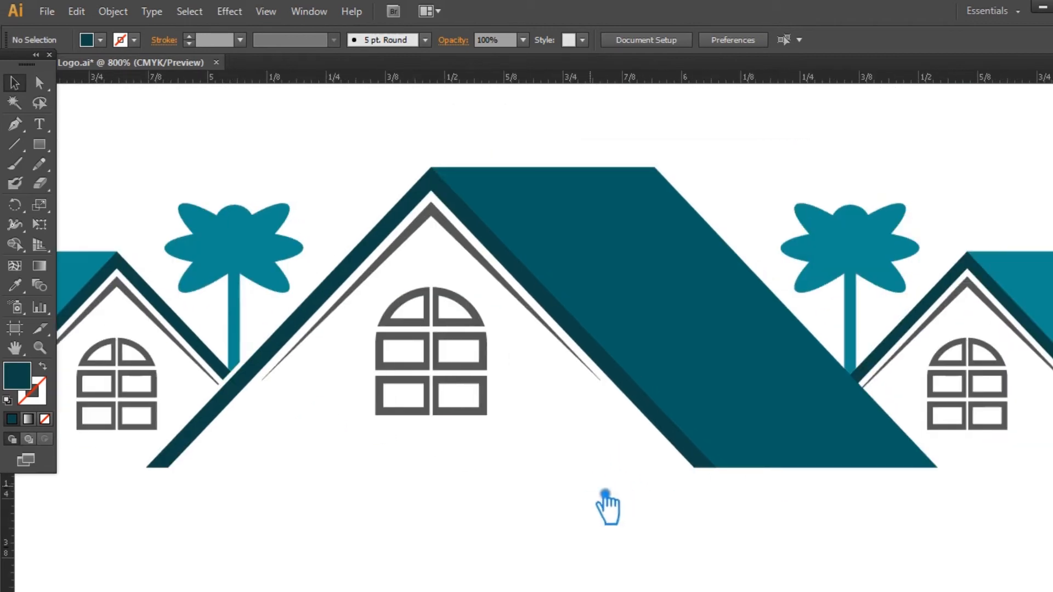
click(649, 411)
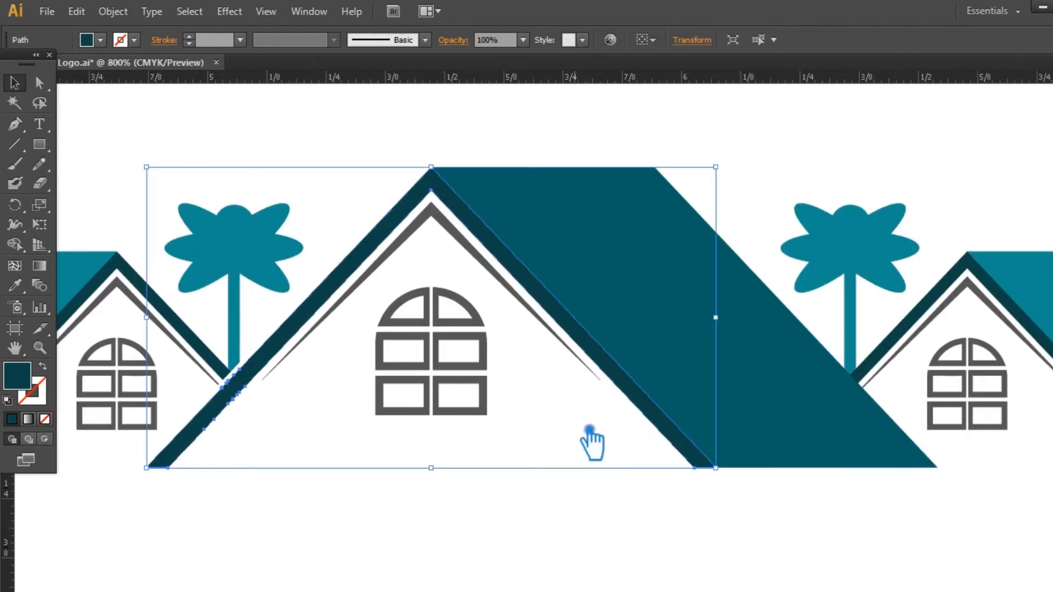
click(125, 12)
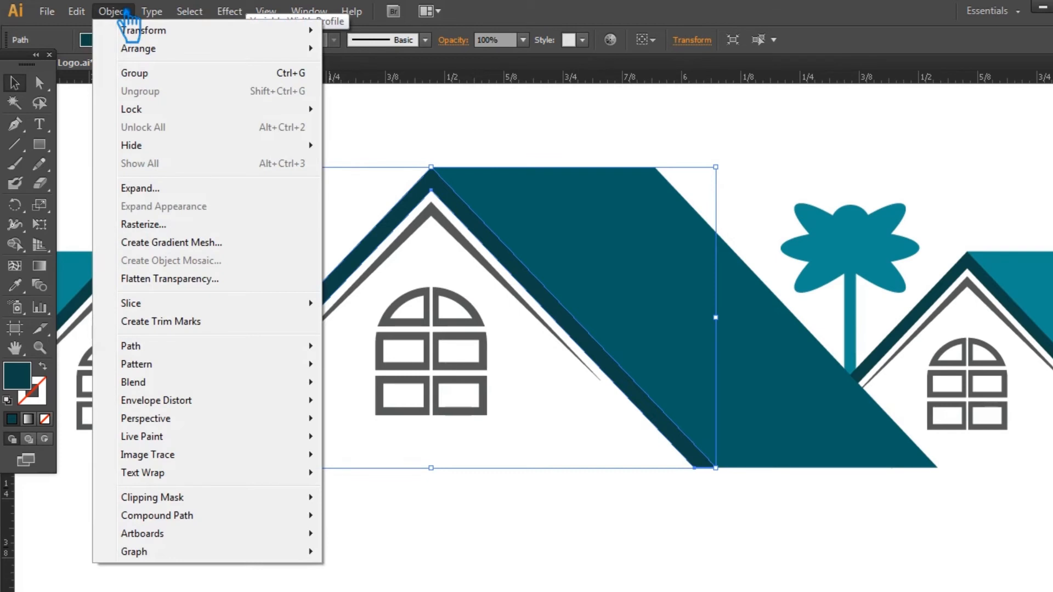
mouse_move(248, 349)
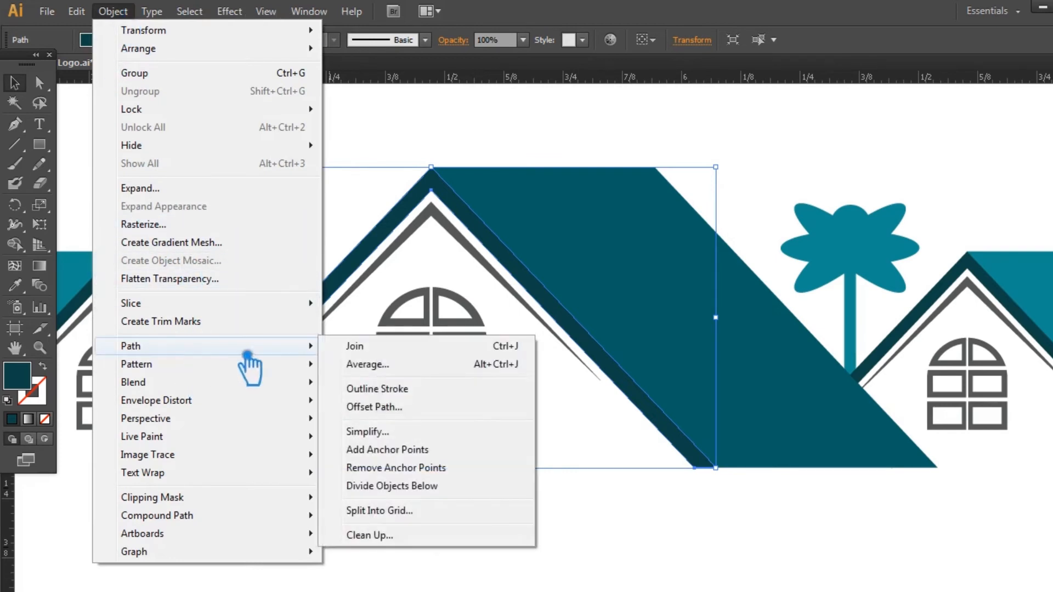
click(411, 412)
click(841, 281)
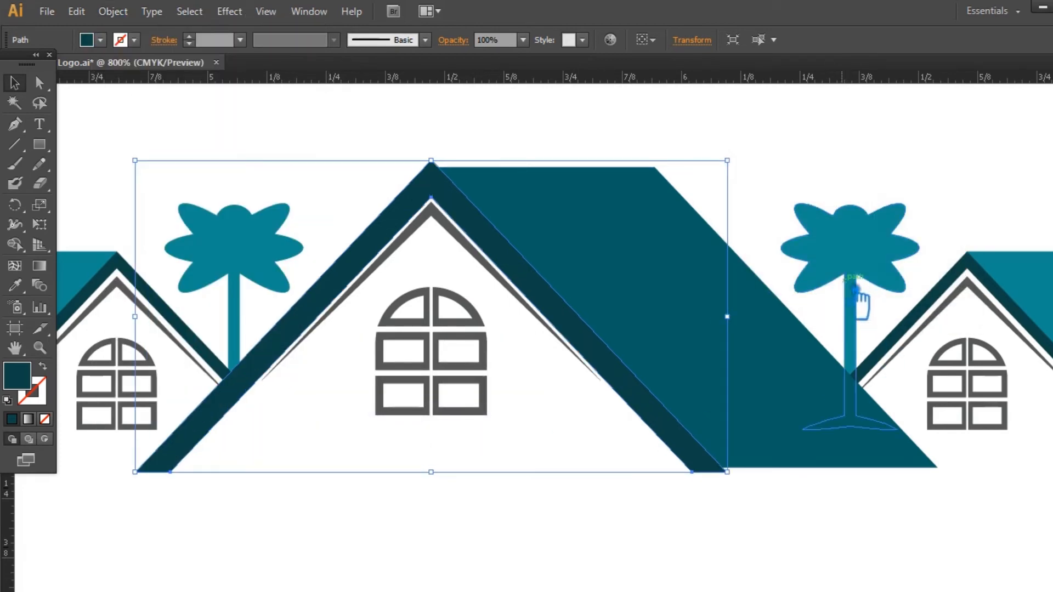
Divide the large teal roof panel with the new offset outline using Pathfinder.
shift+click(766, 436)
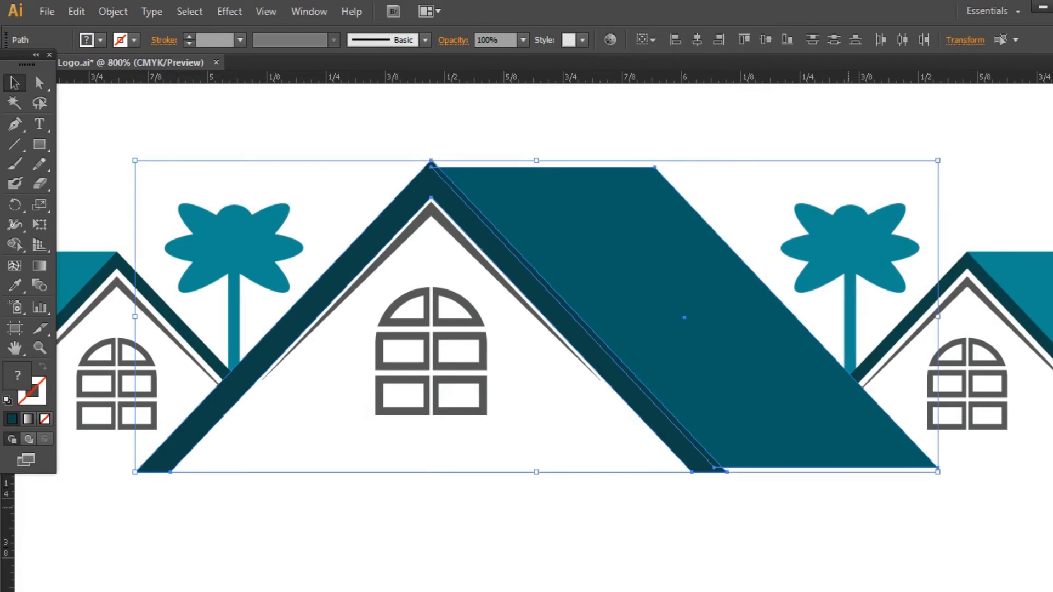
key(shift+ctrl+F9)
click(923, 485)
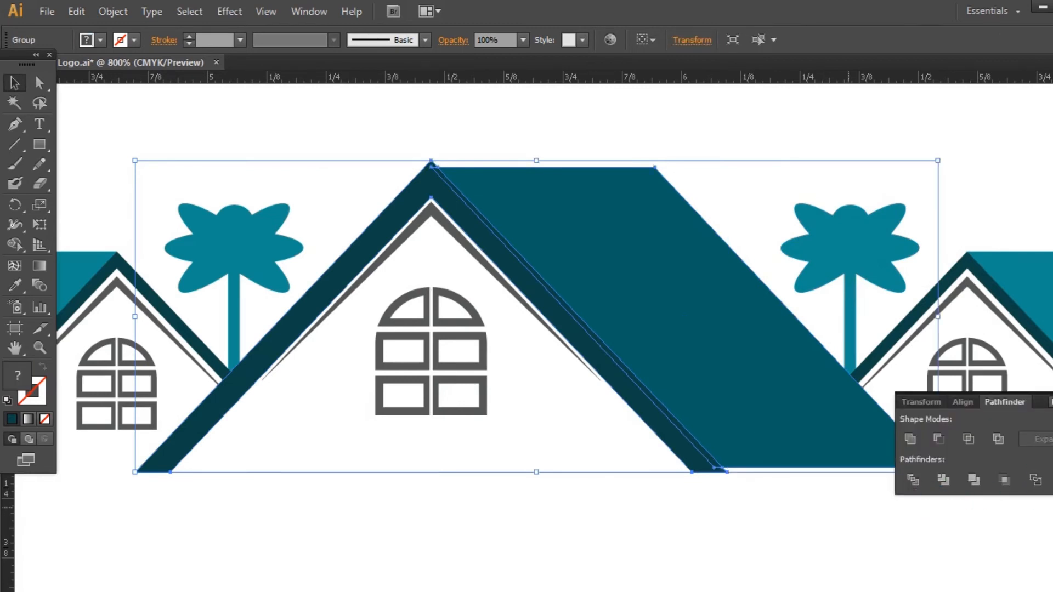
key(shift+ctrl+F9)
click(709, 520)
Ungroup the divided pieces of the large roof and its offset edge.
click(695, 450)
right_click(693, 445)
click(680, 518)
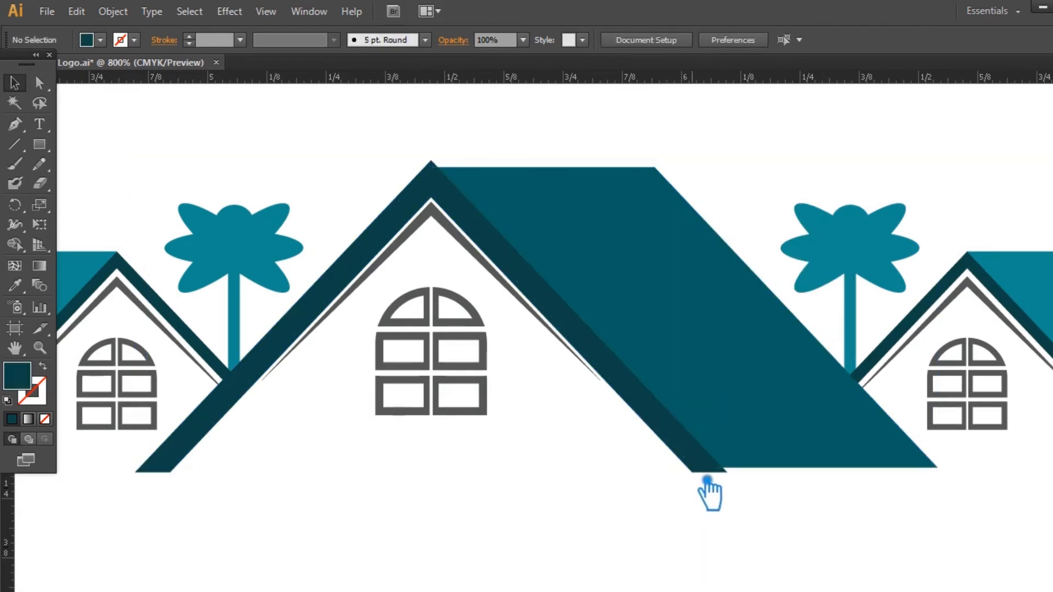
click(708, 475)
right_click(708, 479)
click(705, 493)
click(689, 464)
click(413, 504)
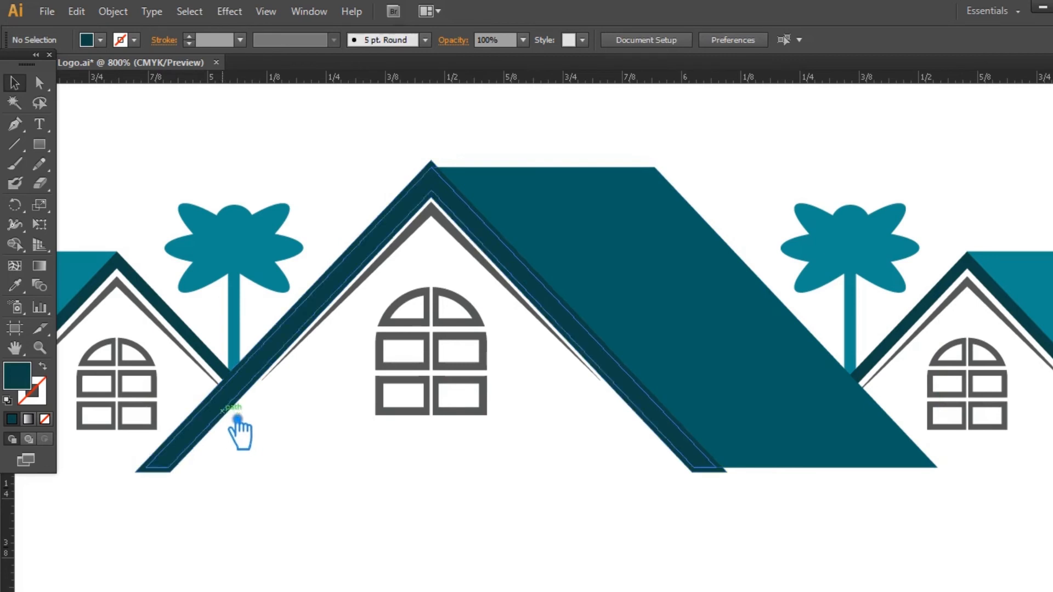
Divide the large house's dark roof edge, its offset outline and the teal roof panel using Pathfinder, and ungroup the resulting pieces.
click(709, 436)
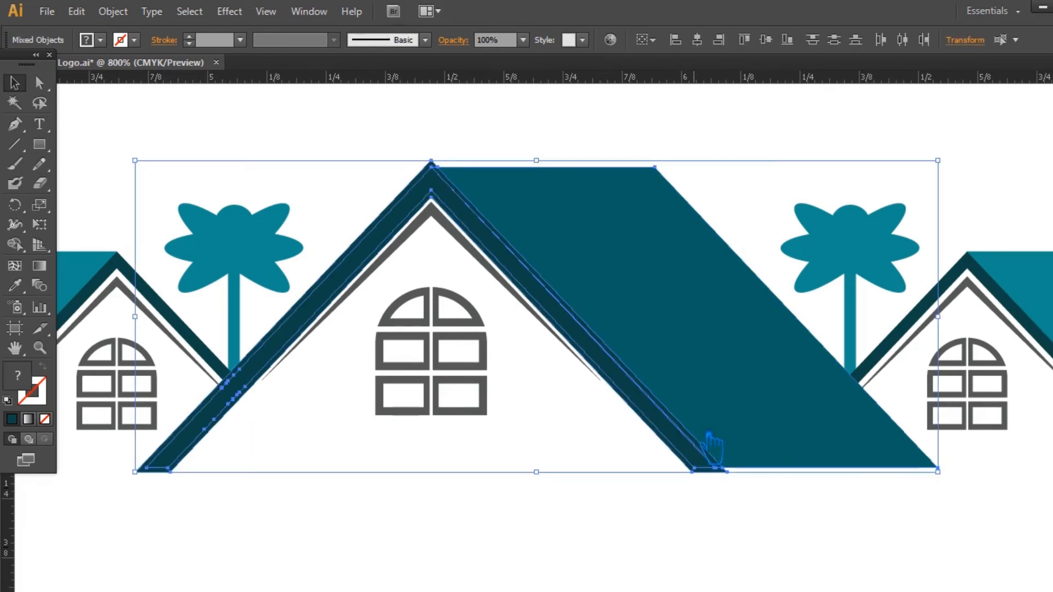
key(ctrl+shift+F9)
click(913, 478)
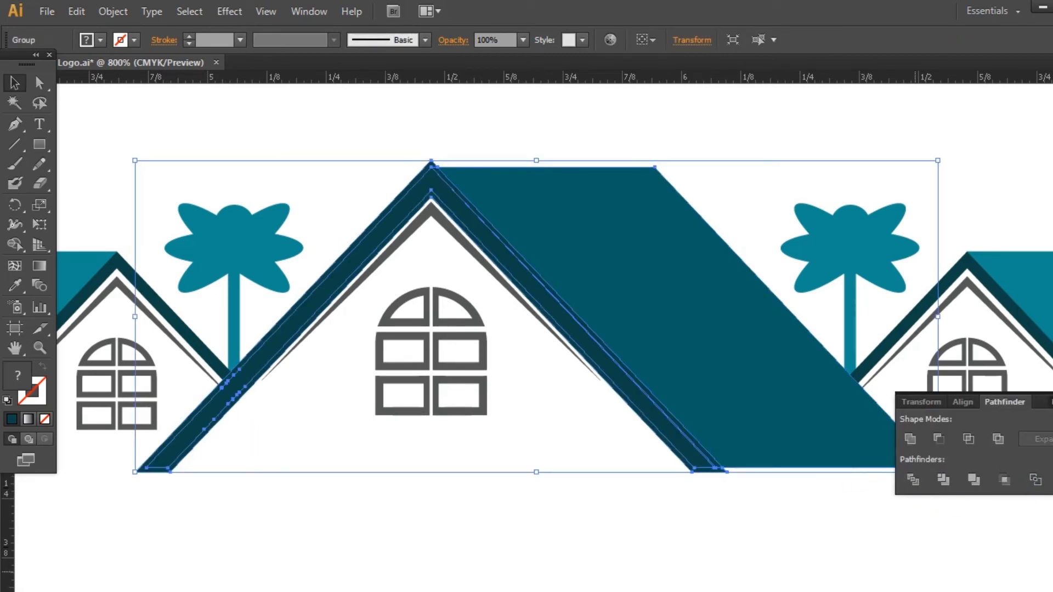
click(681, 483)
right_click(690, 467)
click(759, 375)
click(706, 500)
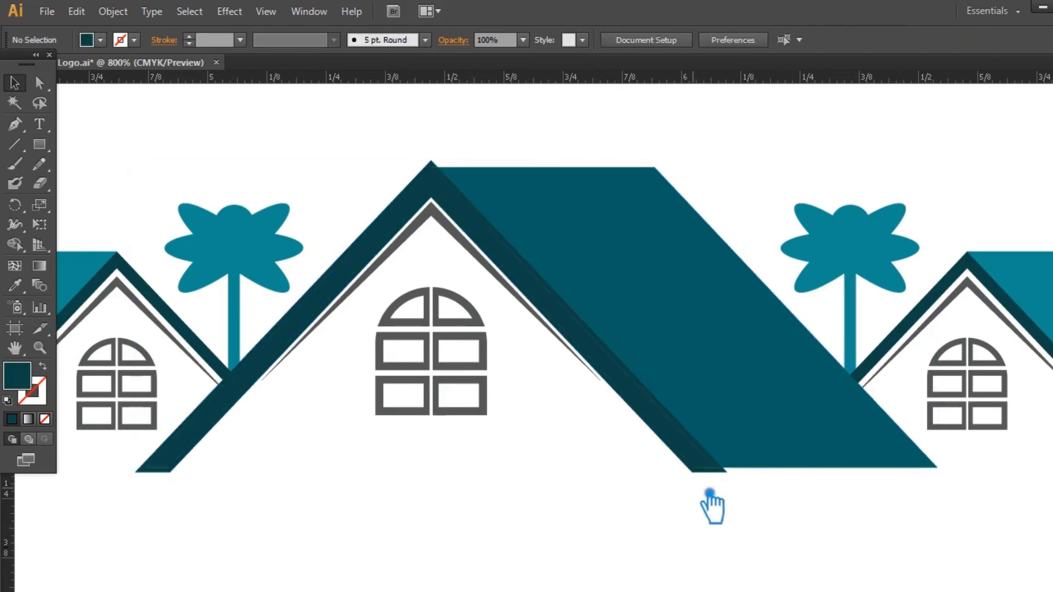
Delete the outer rim pieces around the large house's roof edge to open a clean gap beside the roof panel, and save the file.
click(713, 472)
key(Delete)
click(733, 470)
key(Delete)
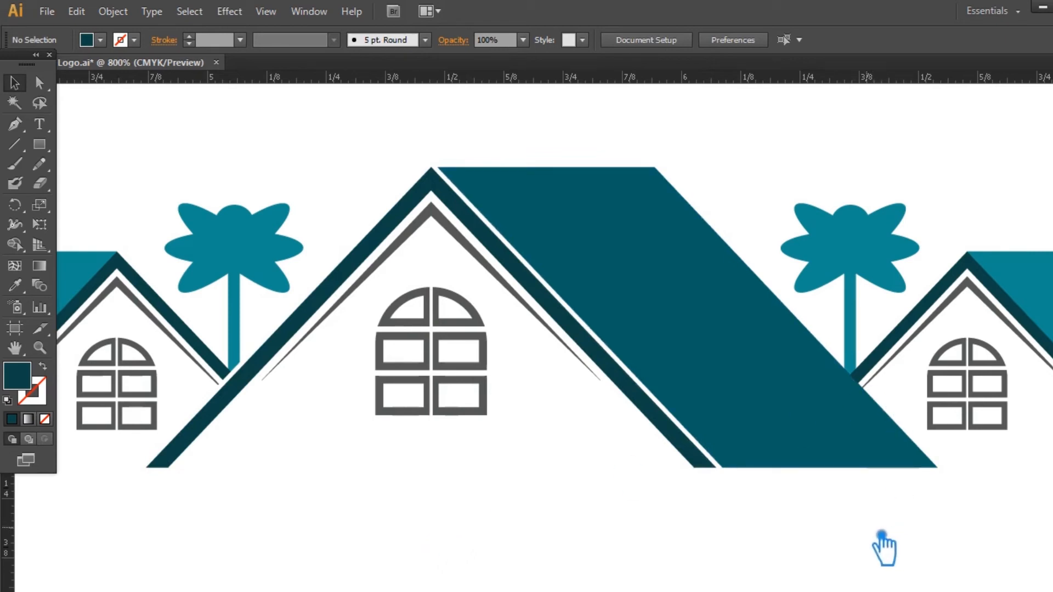
key(ctrl+s)
Recolour the two small outermost palms with the dark teal of the large house's roof panel.
drag(836, 543, 606, 548)
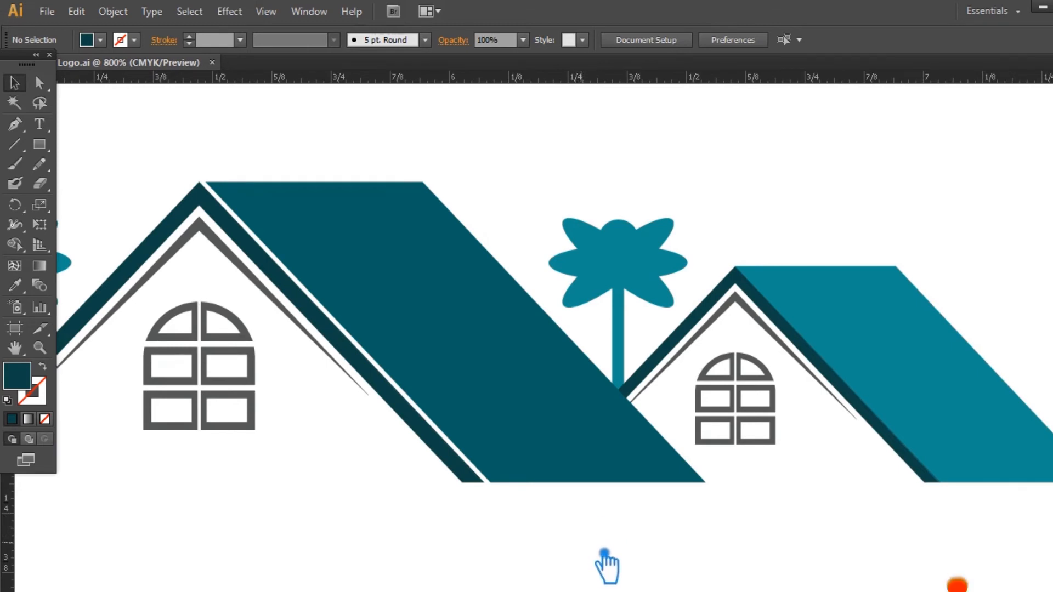
key(ctrl+minus)
key(ctrl+minus)
key(ctrl+minus)
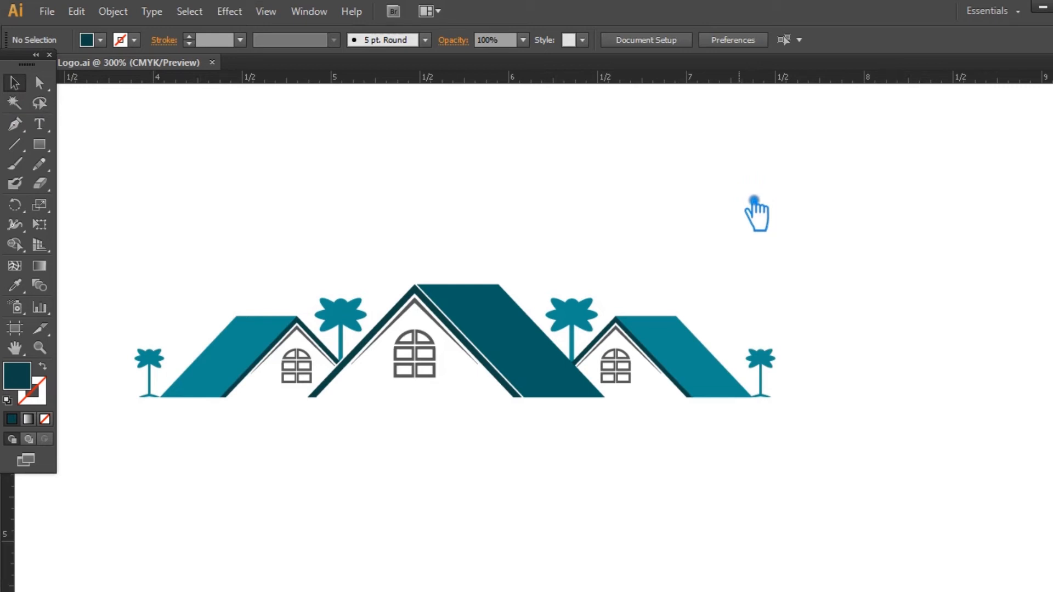
click(583, 349)
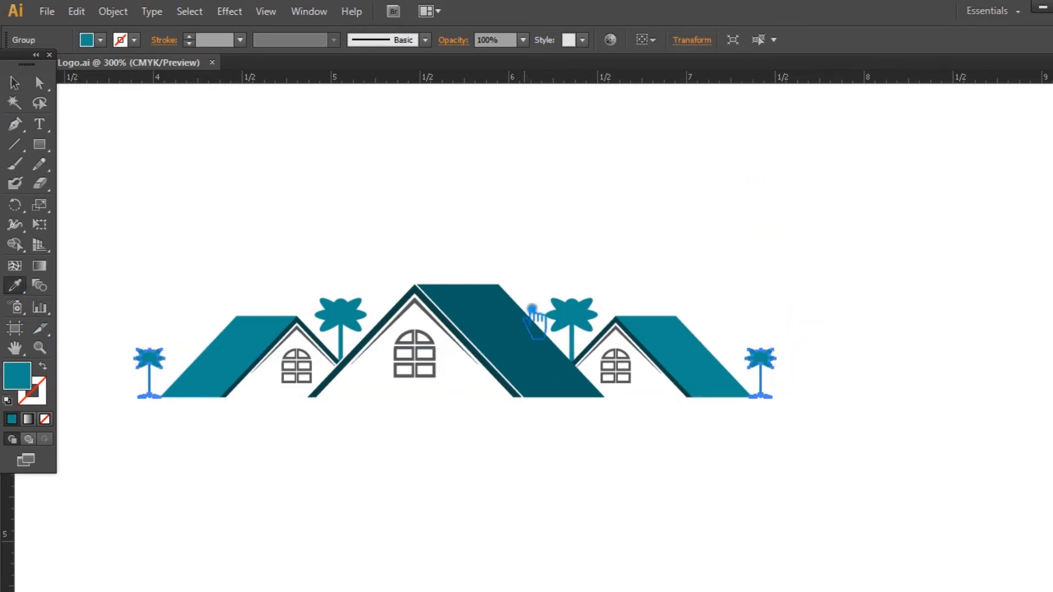
click(268, 163)
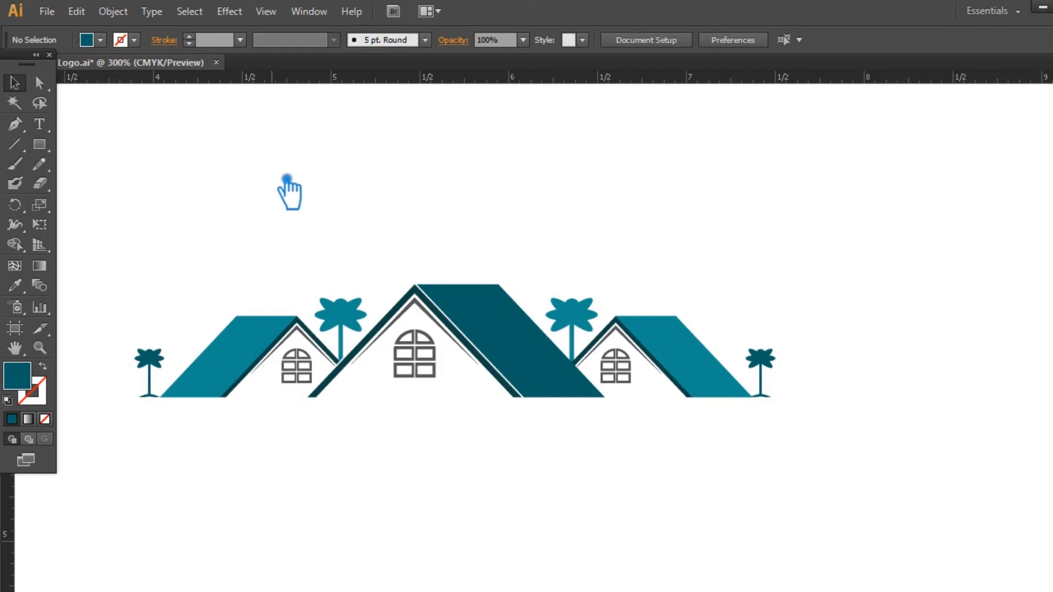
Group the two larger palms beside the large house and recolour them with its roof panel's dark teal.
click(362, 324)
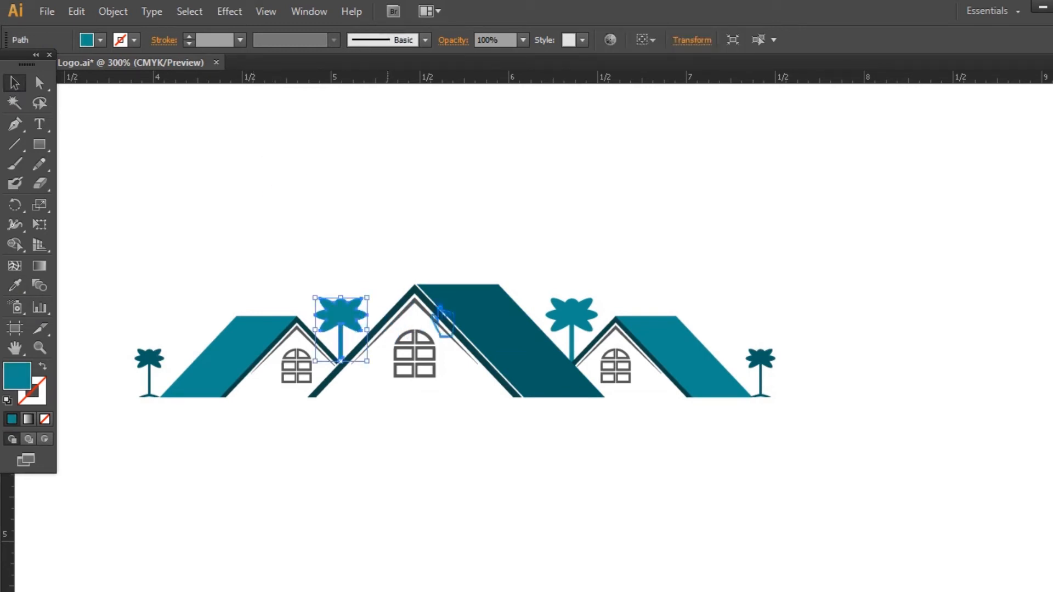
shift+click(573, 346)
key(ctrl+g)
click(14, 285)
click(477, 356)
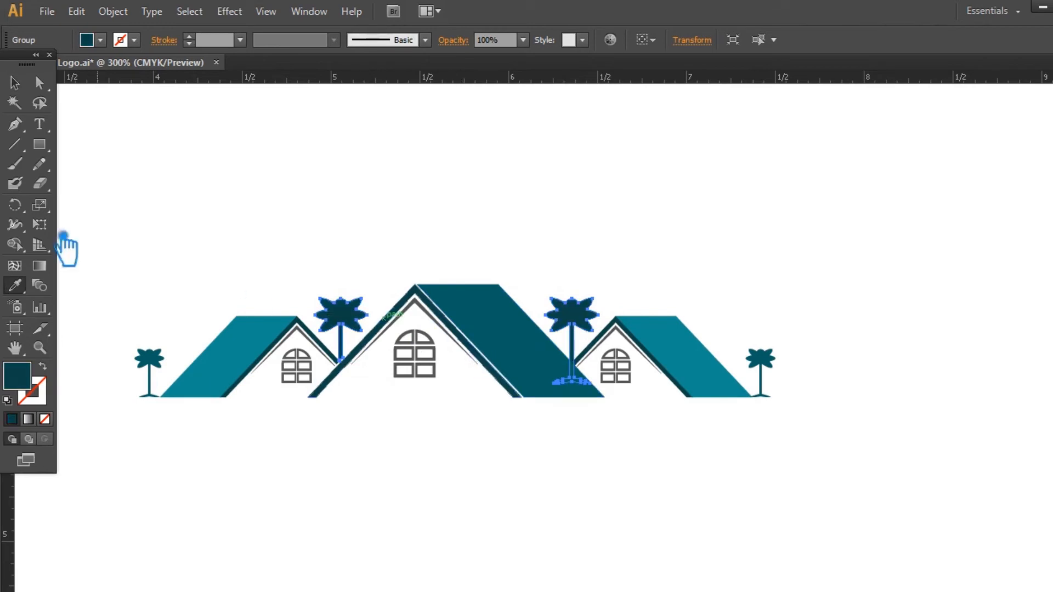
click(225, 221)
Recolour the two small outermost palms with the darkest teal of the large house's roof edge.
click(149, 362)
click(15, 285)
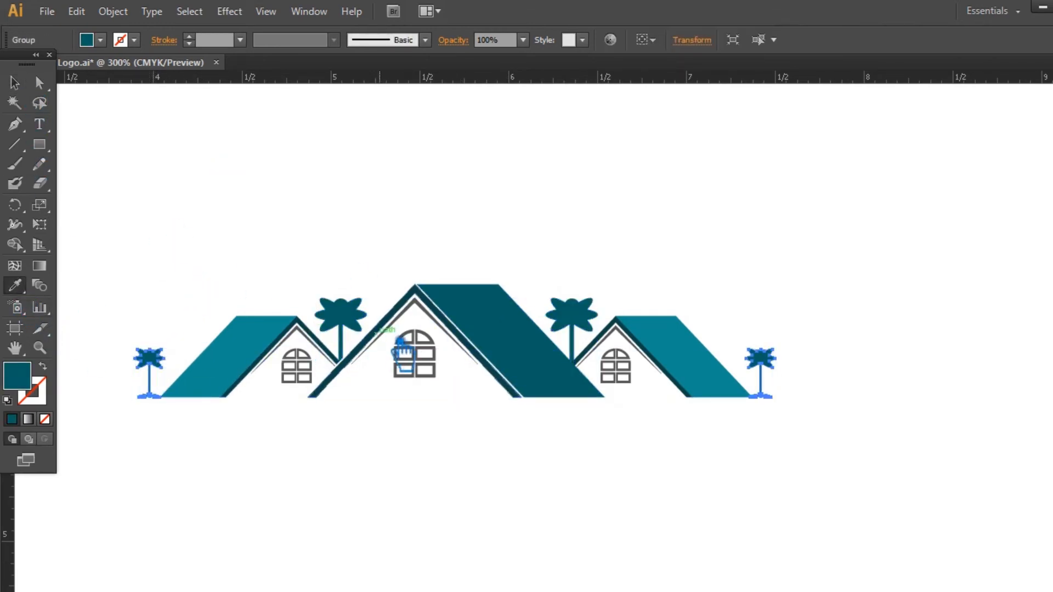
click(15, 82)
click(226, 149)
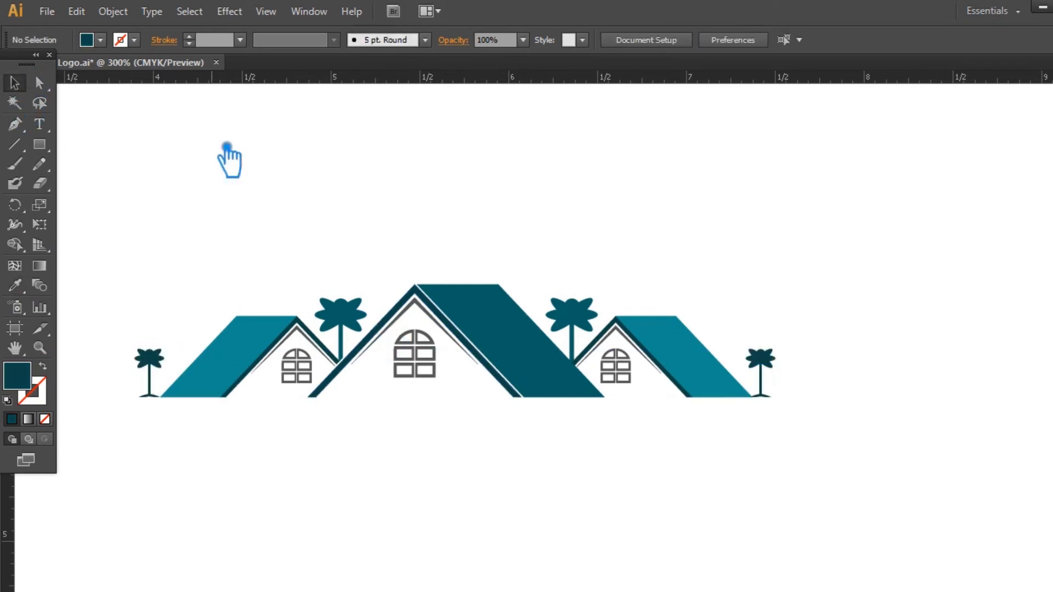
Group all the house and palm artwork and save the file.
drag(863, 496, 145, 270)
key(ctrl+g)
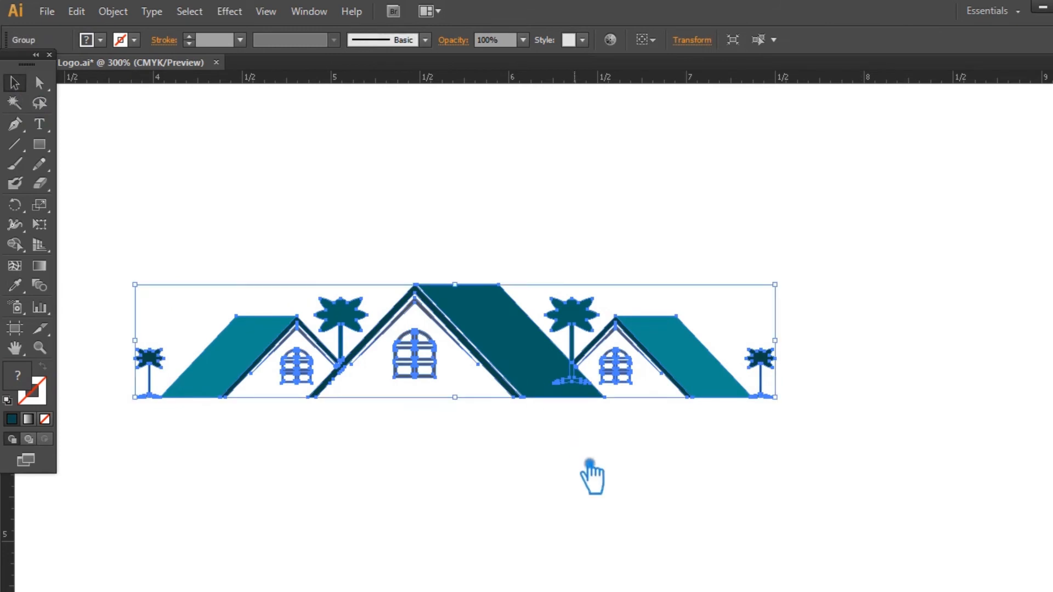
click(589, 477)
drag(538, 482, 607, 429)
key(ctrl+s)
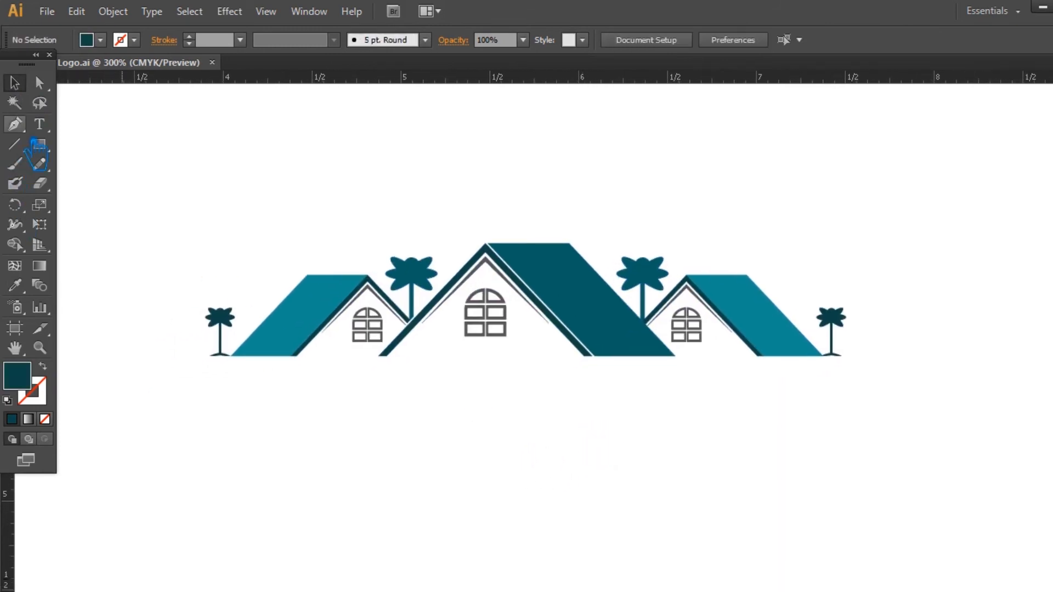
Add the text "Real Estate" at 60 pt below the houses.
click(39, 124)
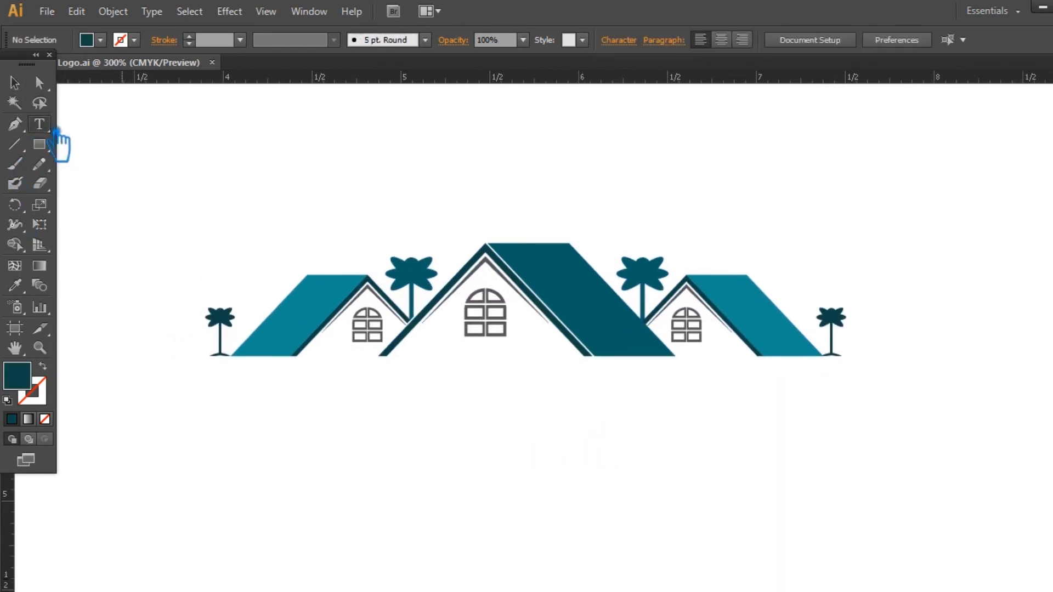
click(212, 490)
click(778, 39)
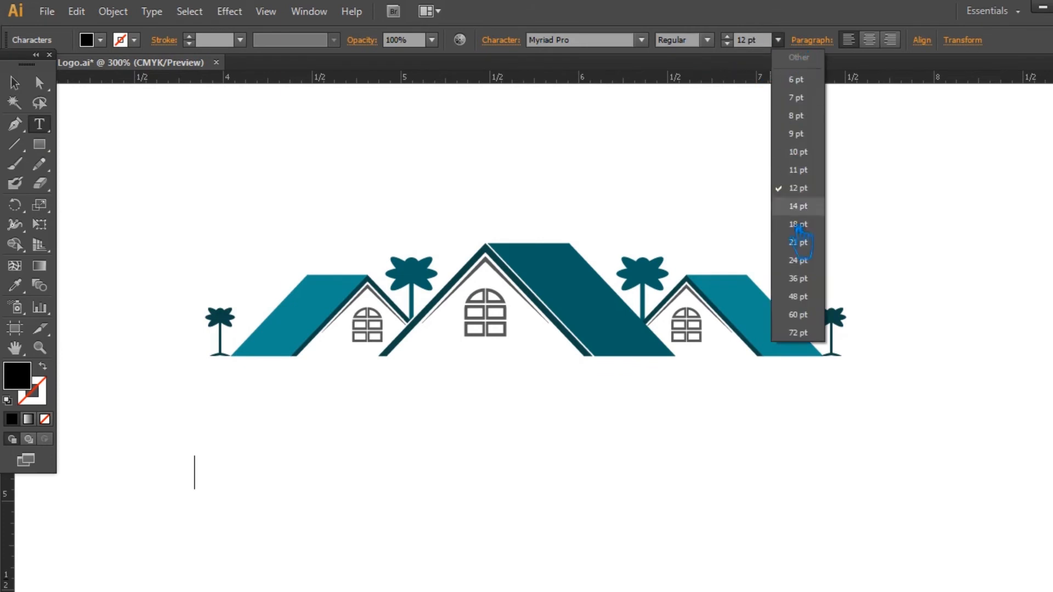
click(821, 317)
text(Re)
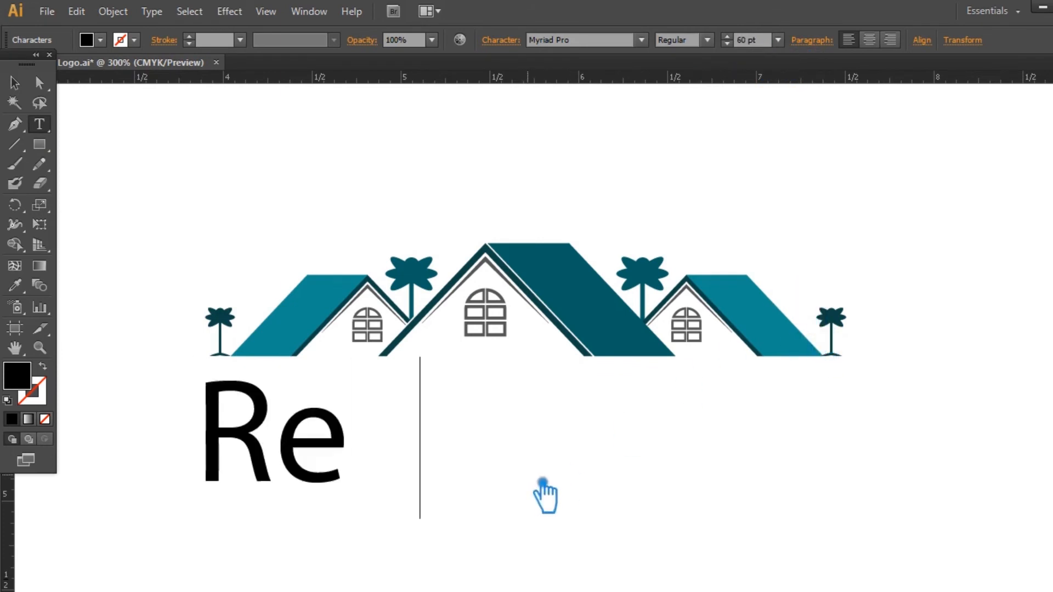
text(al Estate)
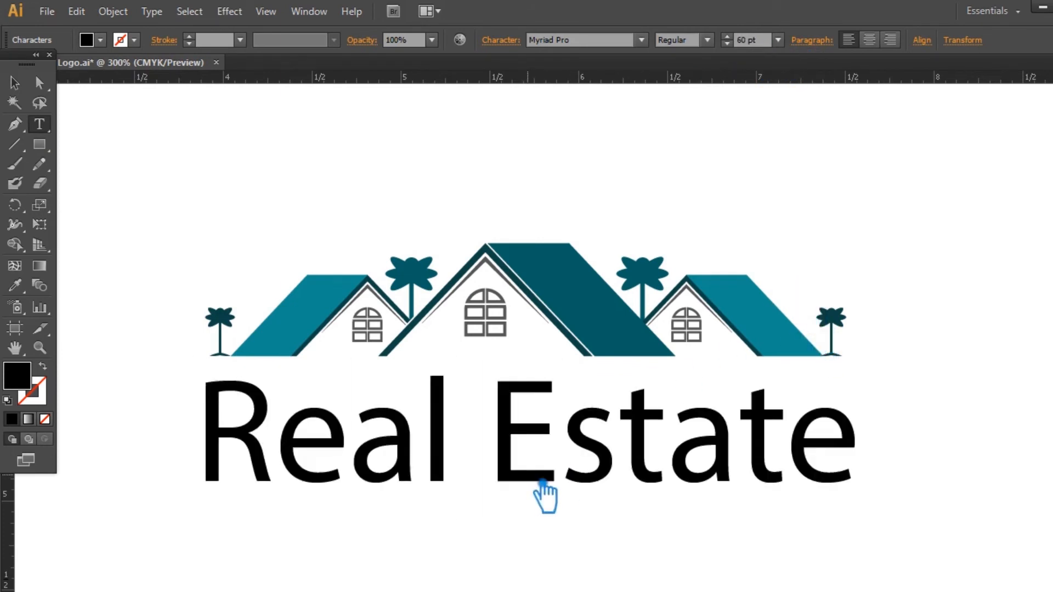
Set the Real Estate text in the Racon font at 50 pt.
click(14, 82)
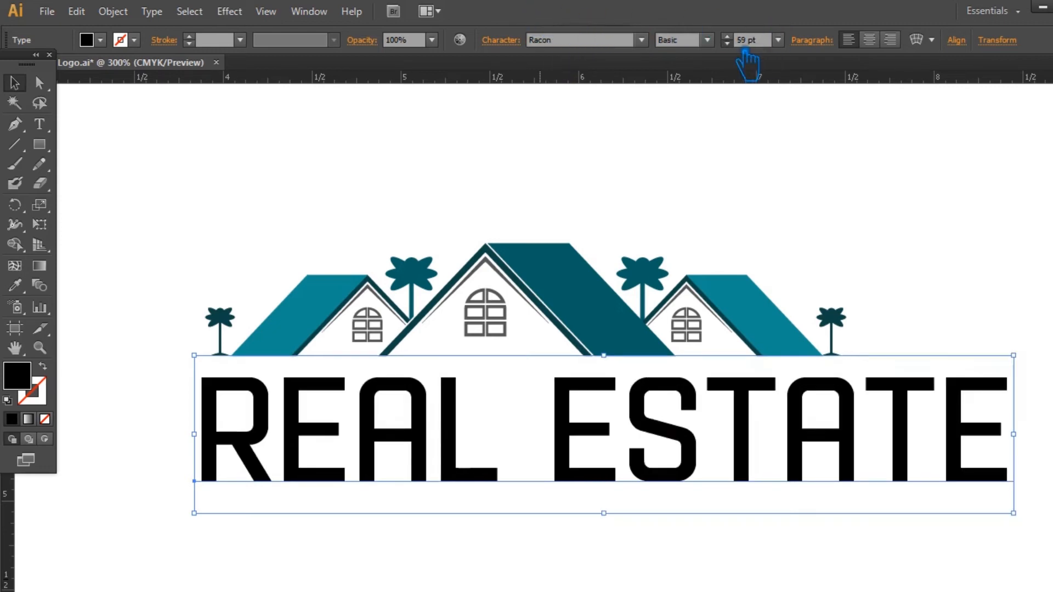
scroll(747, 51, down, 12)
scroll(747, 50, down, 2)
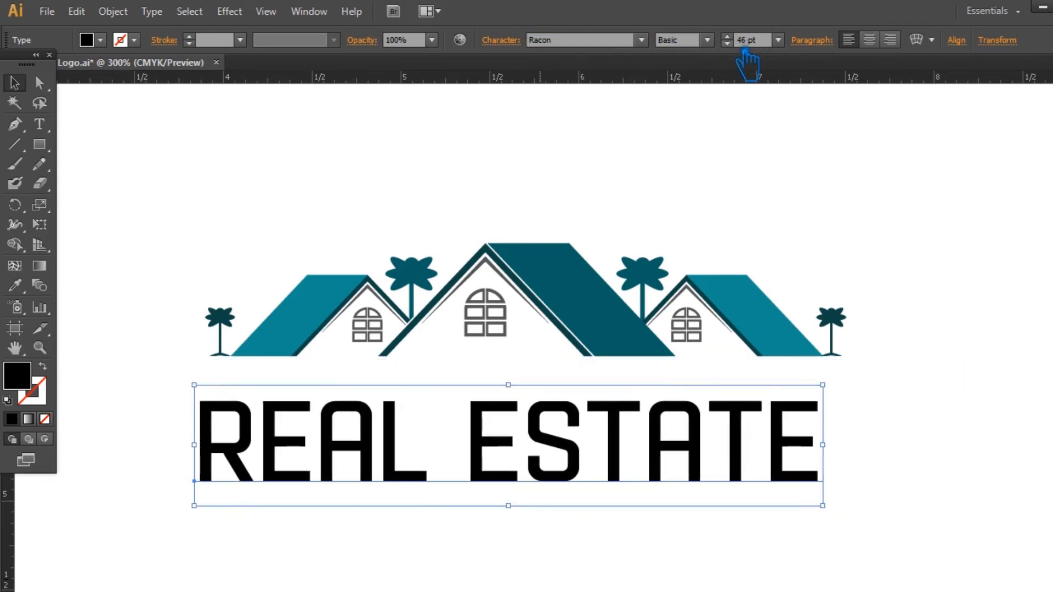
scroll(747, 52, up, 4)
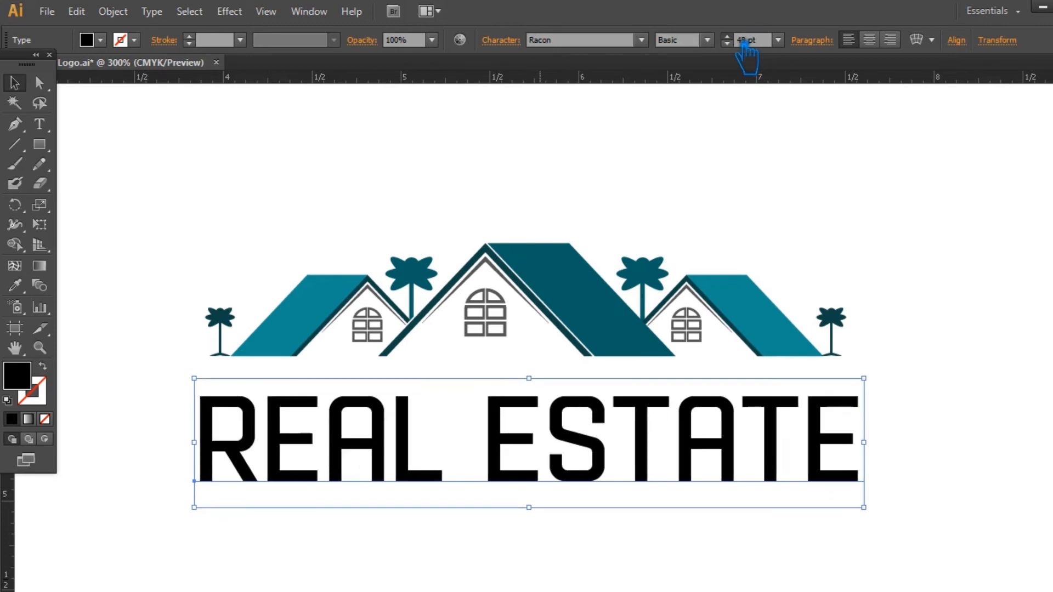
Compare the text's width with the grouped houses and reduce the text size to 44 pt.
click(923, 322)
drag(910, 357, 199, 240)
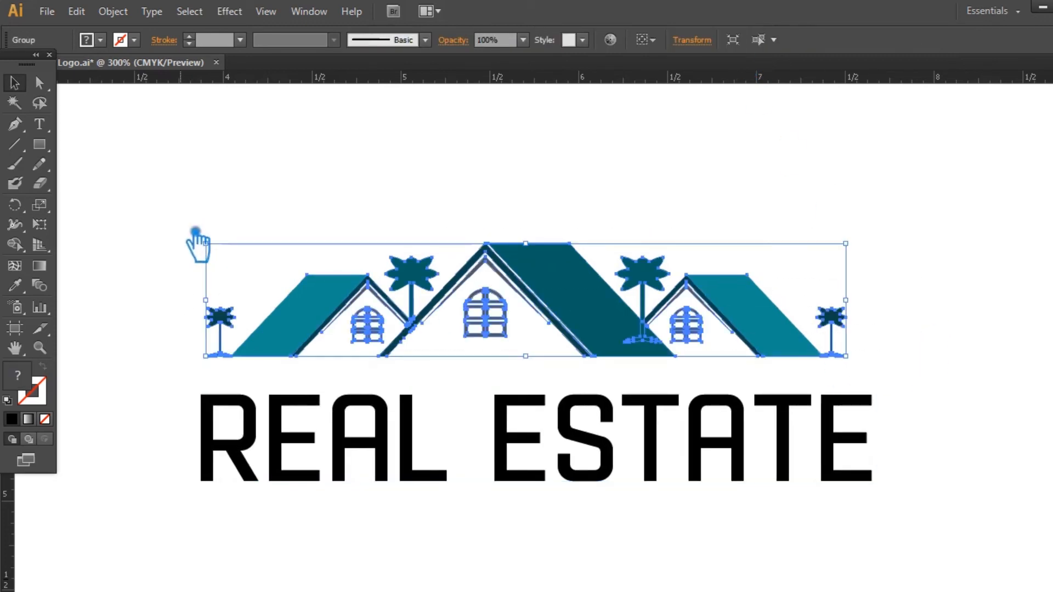
click(477, 218)
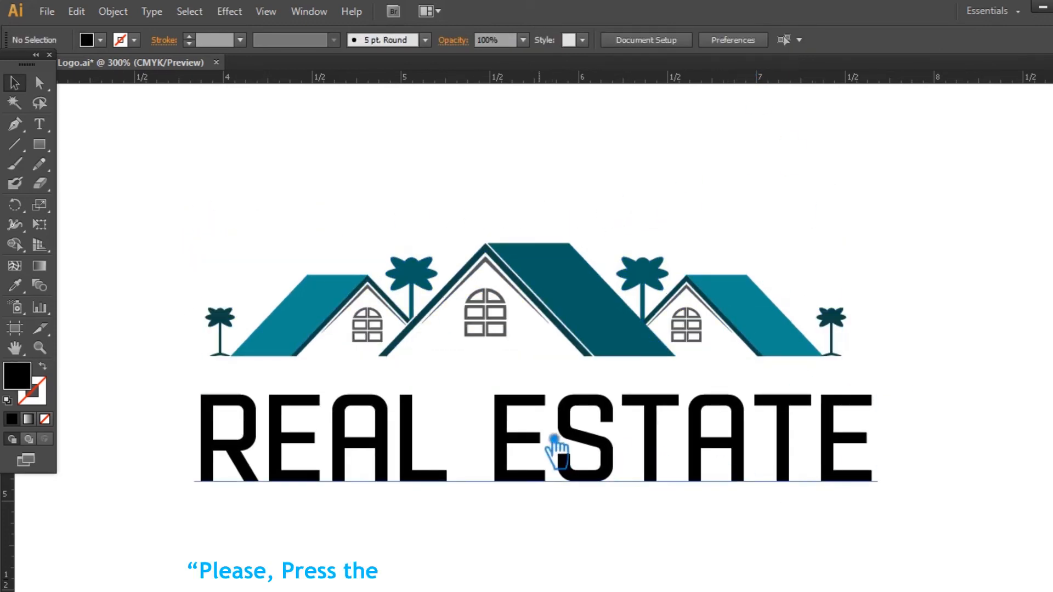
click(670, 482)
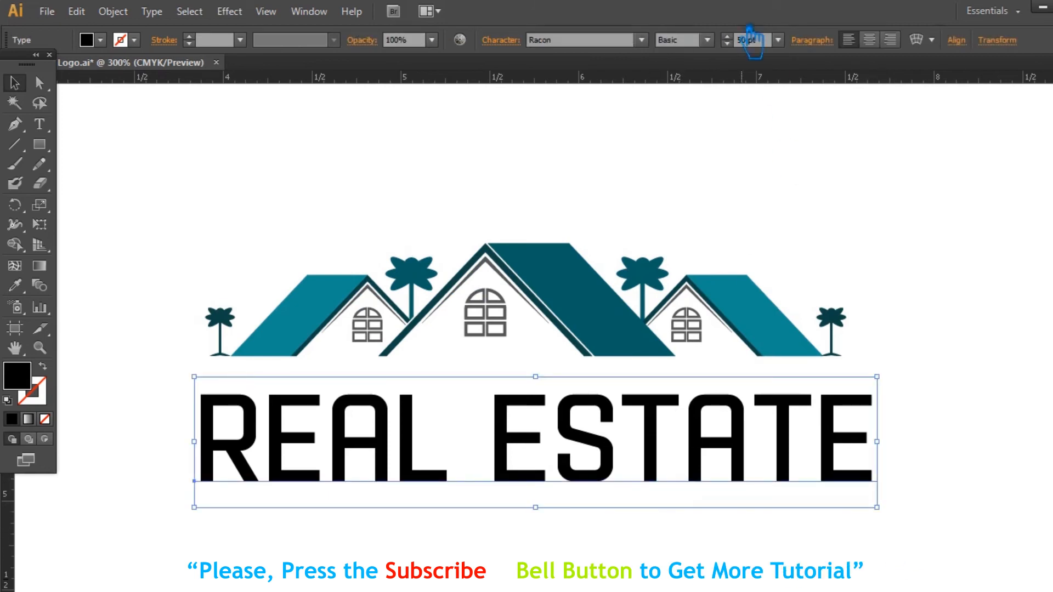
scroll(741, 50, down, 9)
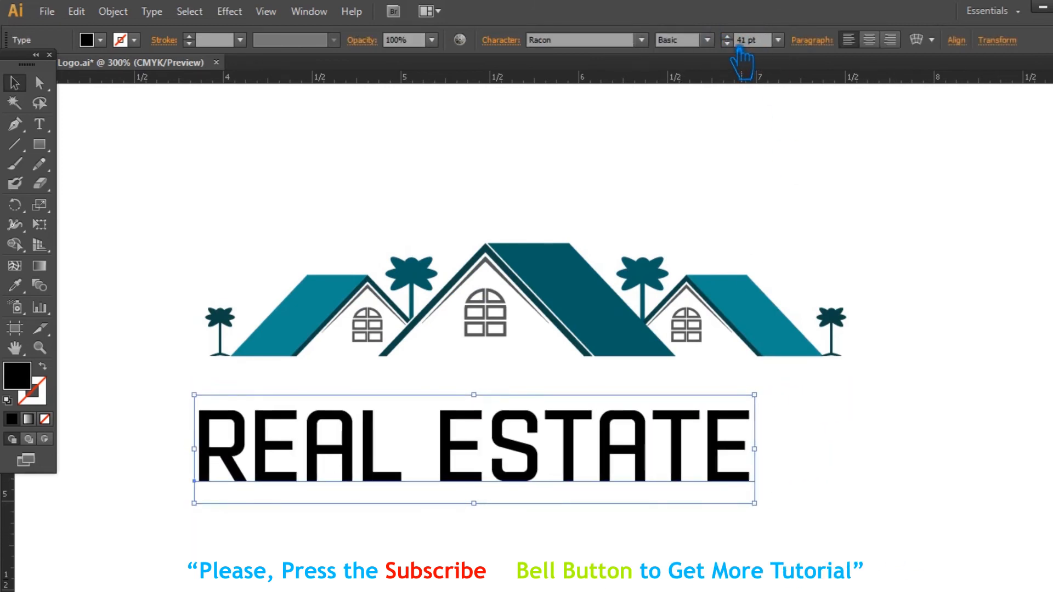
scroll(737, 43, up, 4)
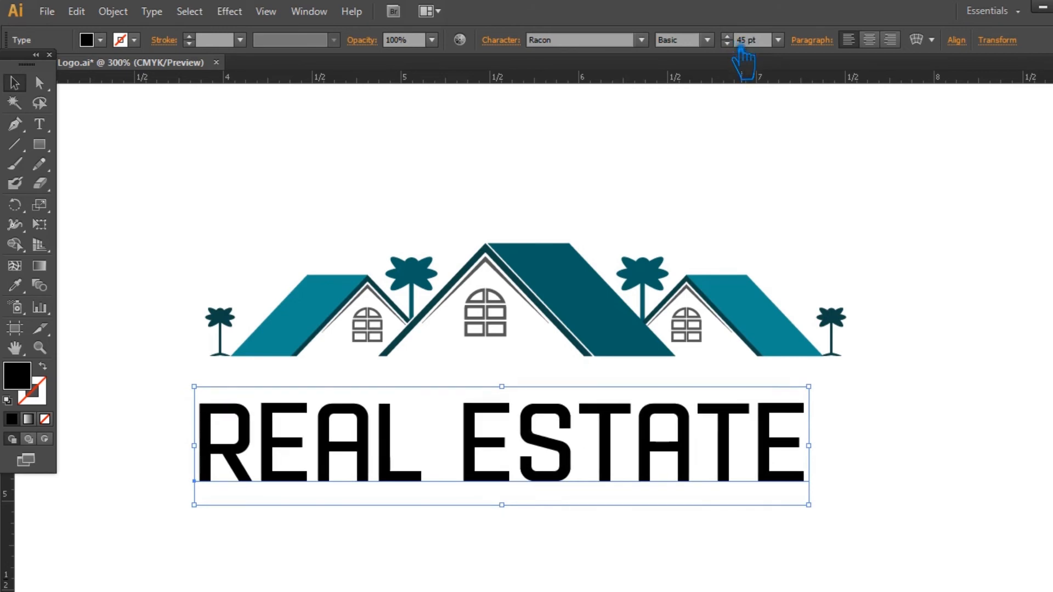
Set the tracking of the whole REAL ESTATE text to 50.
click(506, 42)
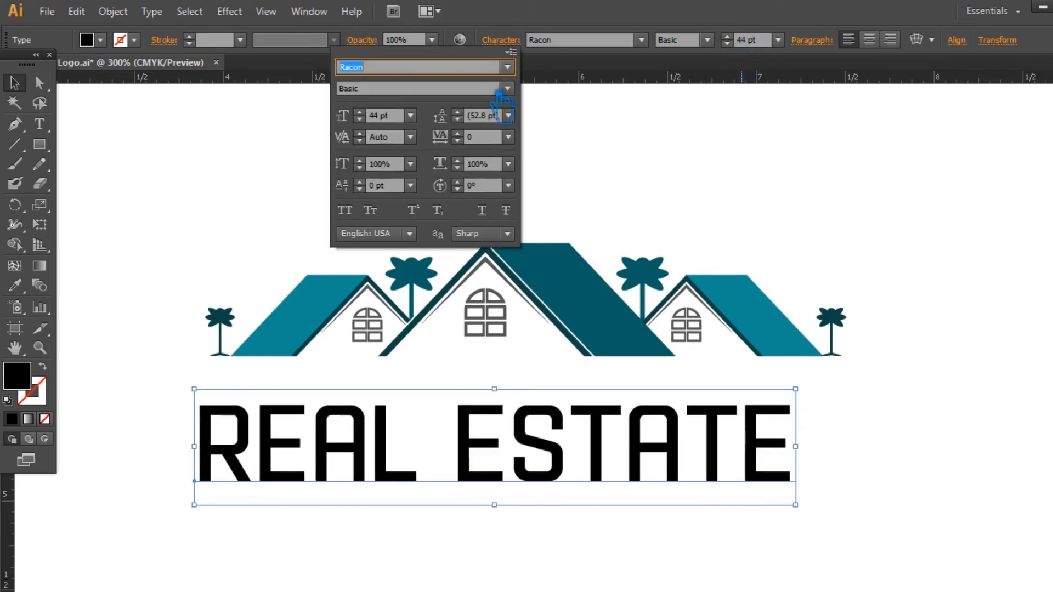
click(509, 136)
click(548, 343)
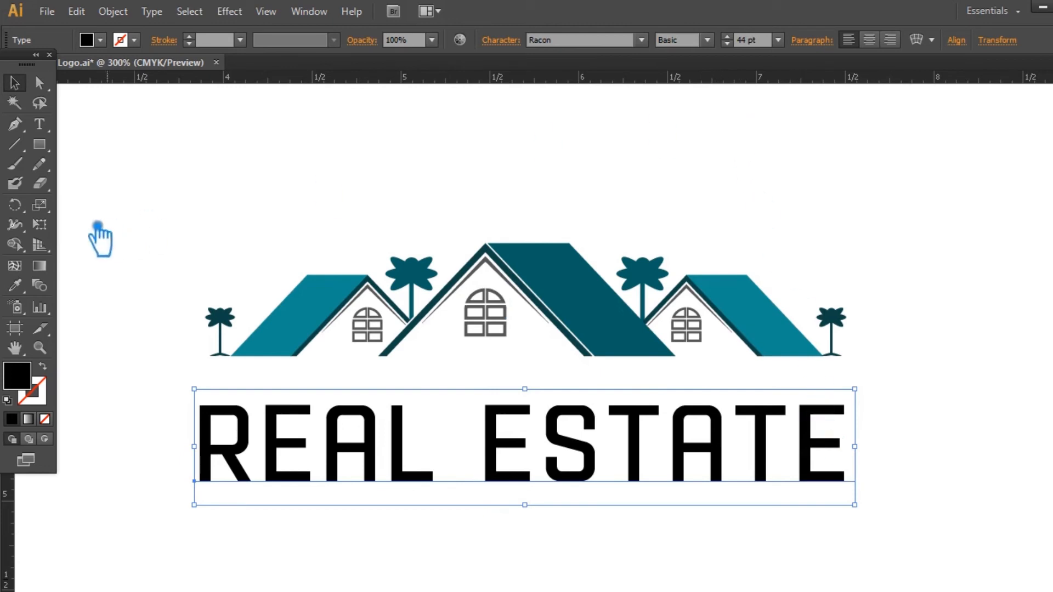
Set the tracking of only the initial letter R in REAL to 0.
click(52, 130)
drag(249, 446, 195, 447)
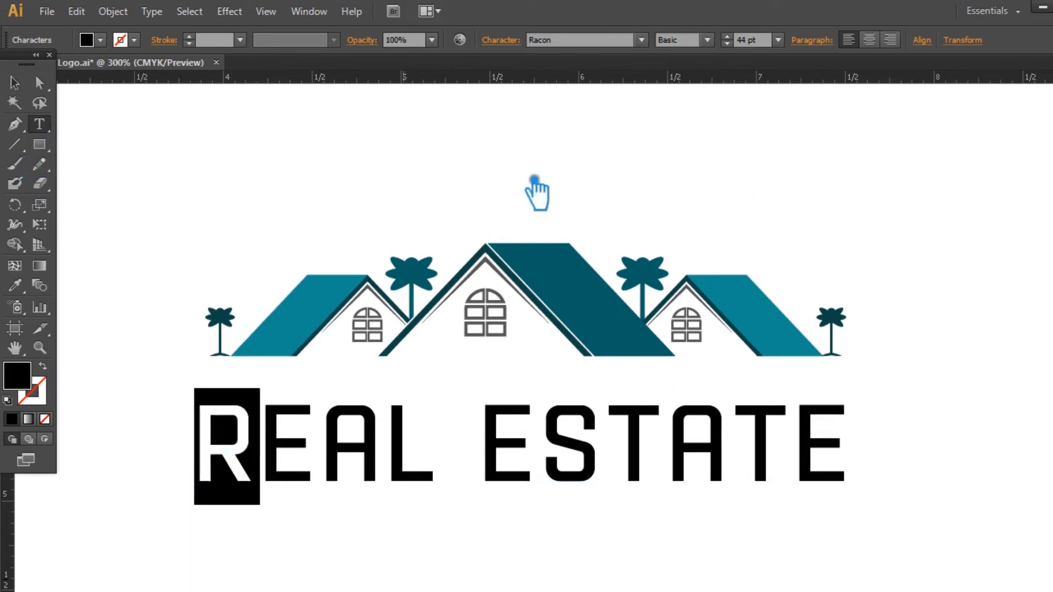
click(500, 43)
click(508, 136)
click(540, 267)
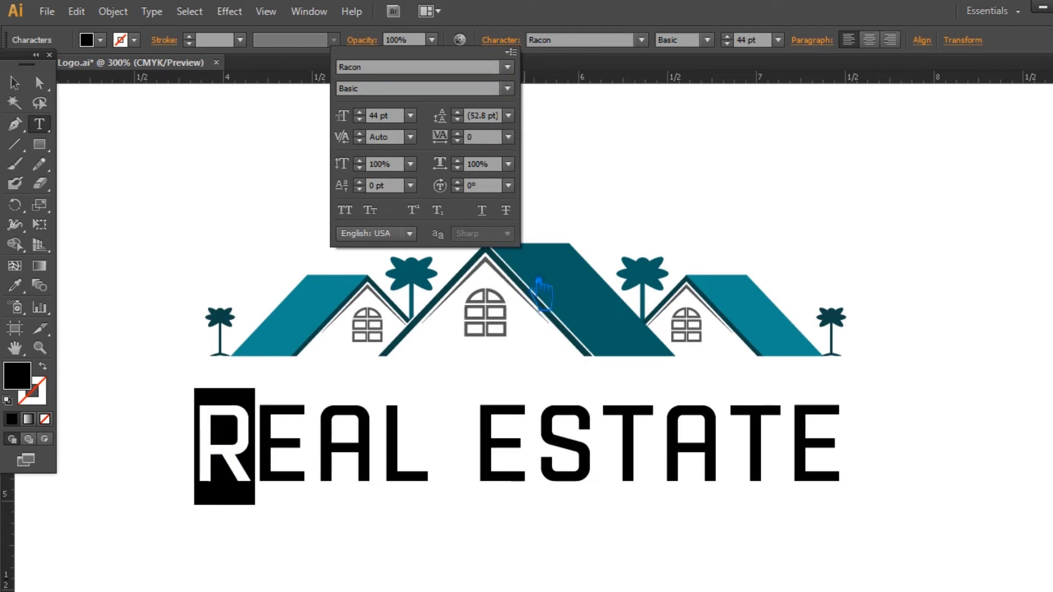
Set the tracking of the final letter E in ESTATE to -50.
click(798, 436)
click(792, 441)
shift+click(855, 434)
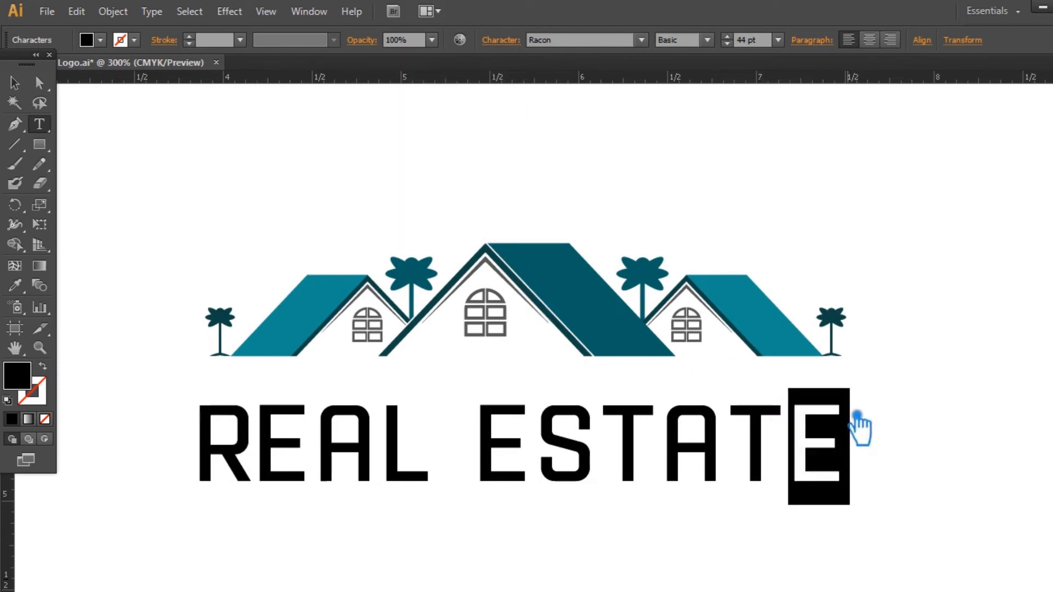
click(511, 44)
click(508, 136)
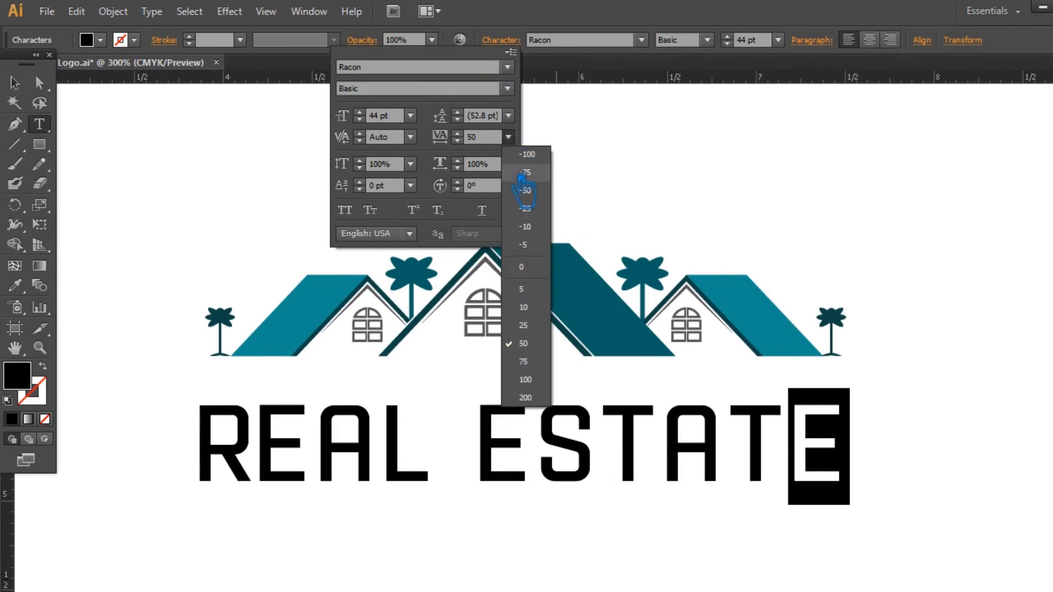
click(543, 271)
click(508, 136)
click(534, 197)
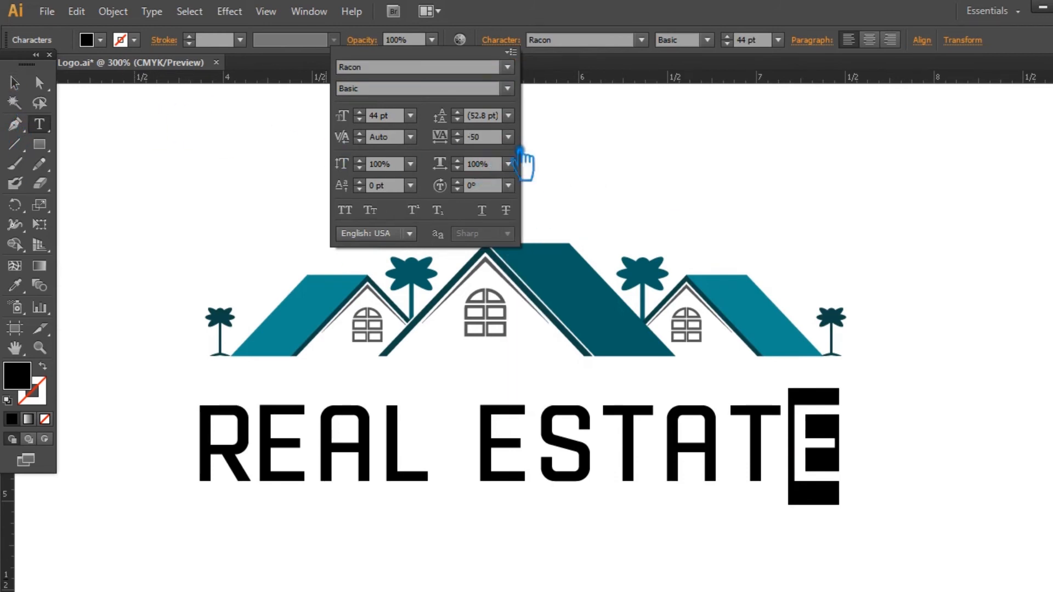
Try a tracking of -25 on the final E, return it to -50 and deselect the text.
click(508, 136)
click(542, 212)
click(508, 137)
click(534, 198)
click(24, 89)
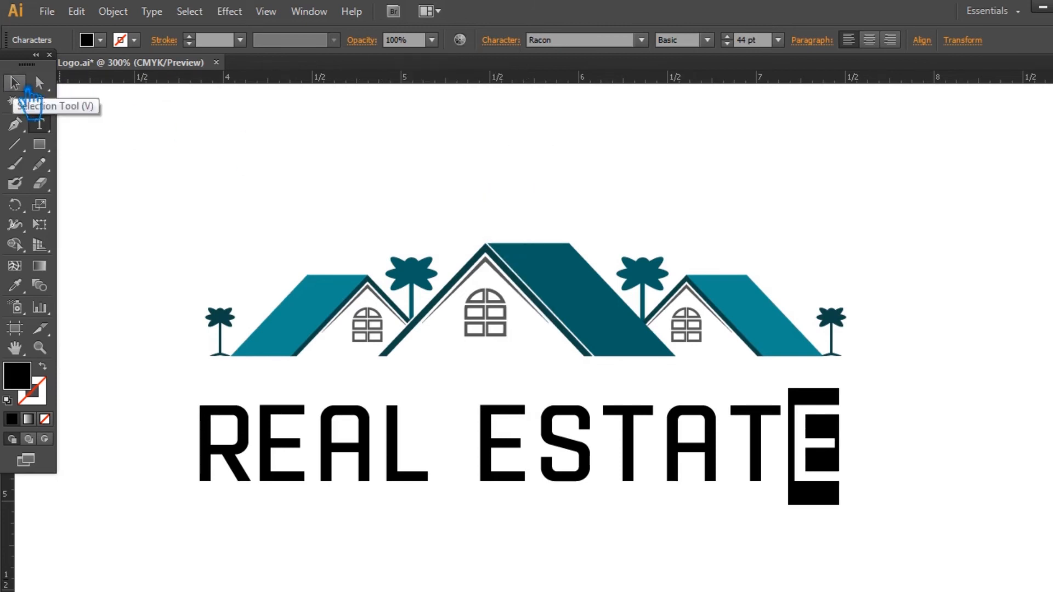
double_click(25, 89)
click(656, 429)
click(833, 213)
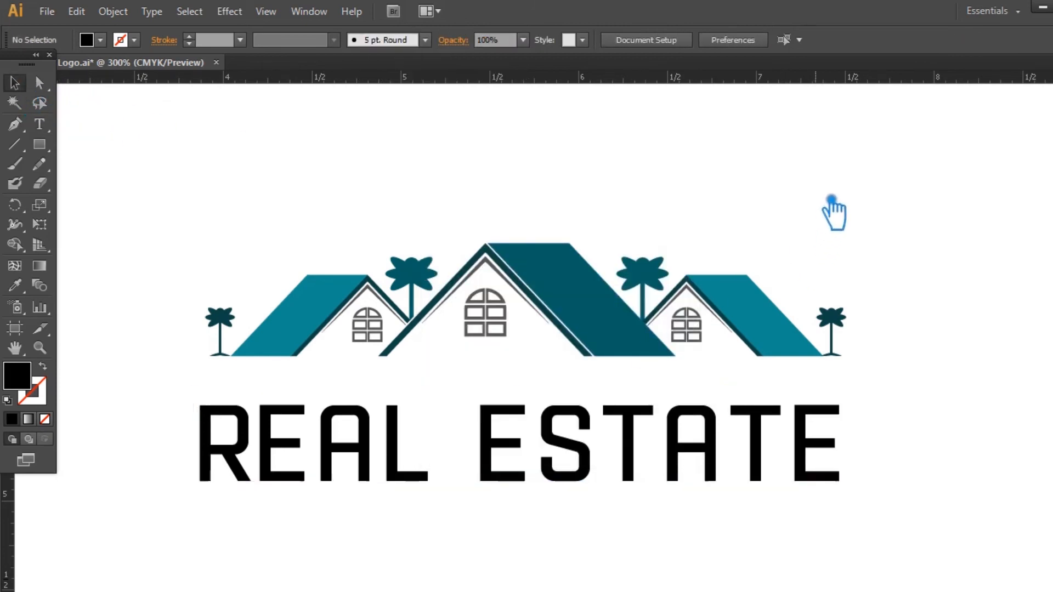
Move the REAL ESTATE wordmark slightly up toward the houses and set it in Roboto Condensed with All Caps.
drag(823, 482, 822, 465)
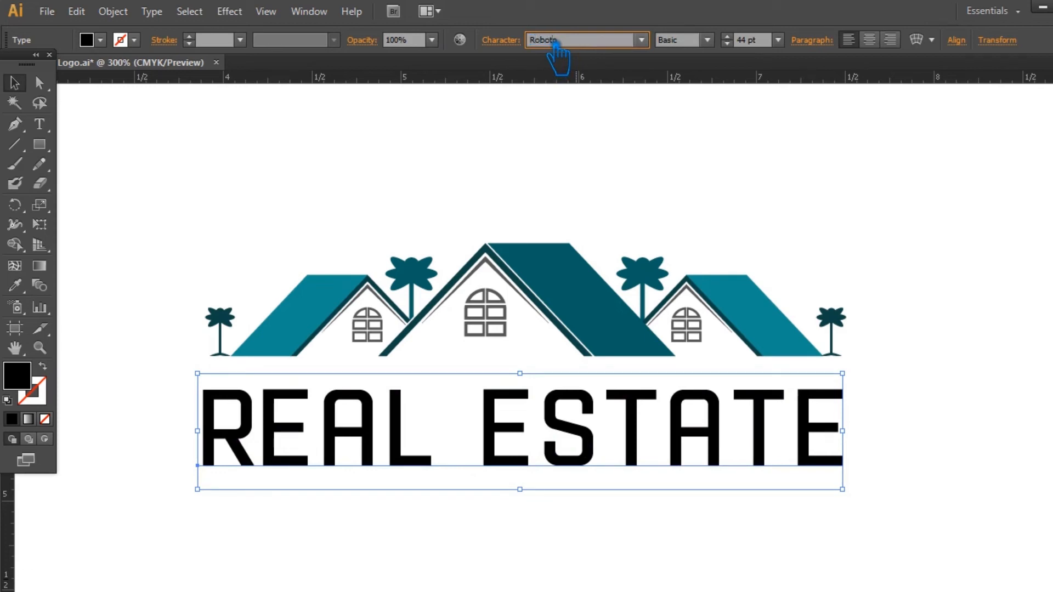
key(Return)
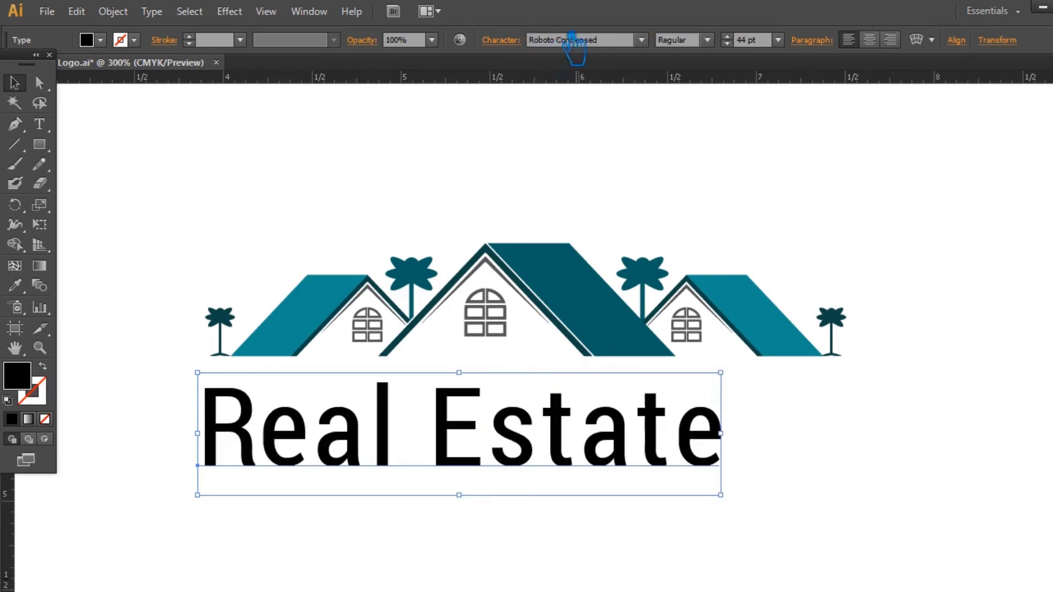
click(501, 39)
click(346, 210)
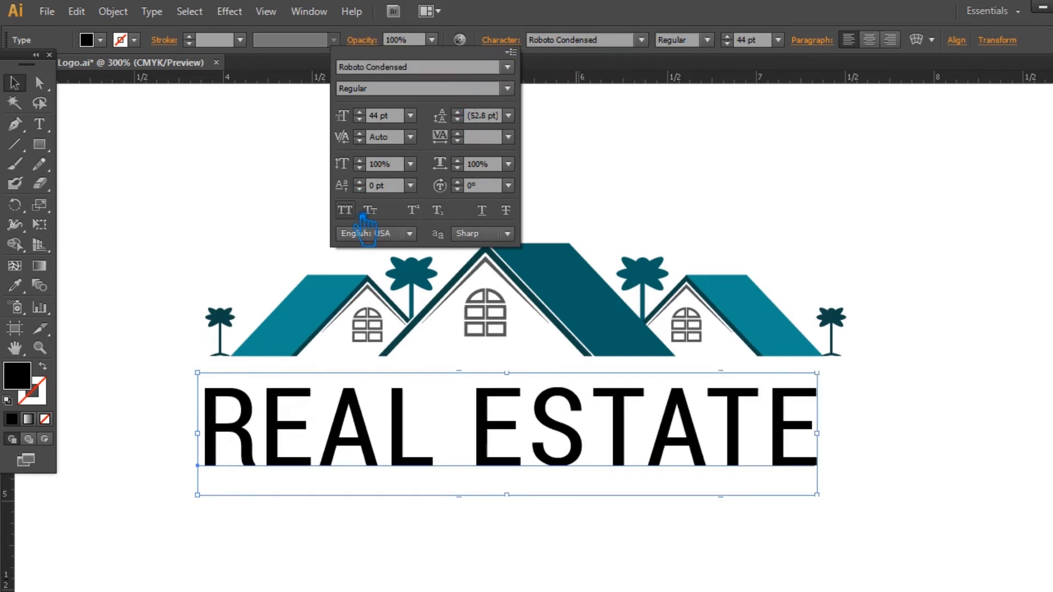
click(721, 16)
click(859, 198)
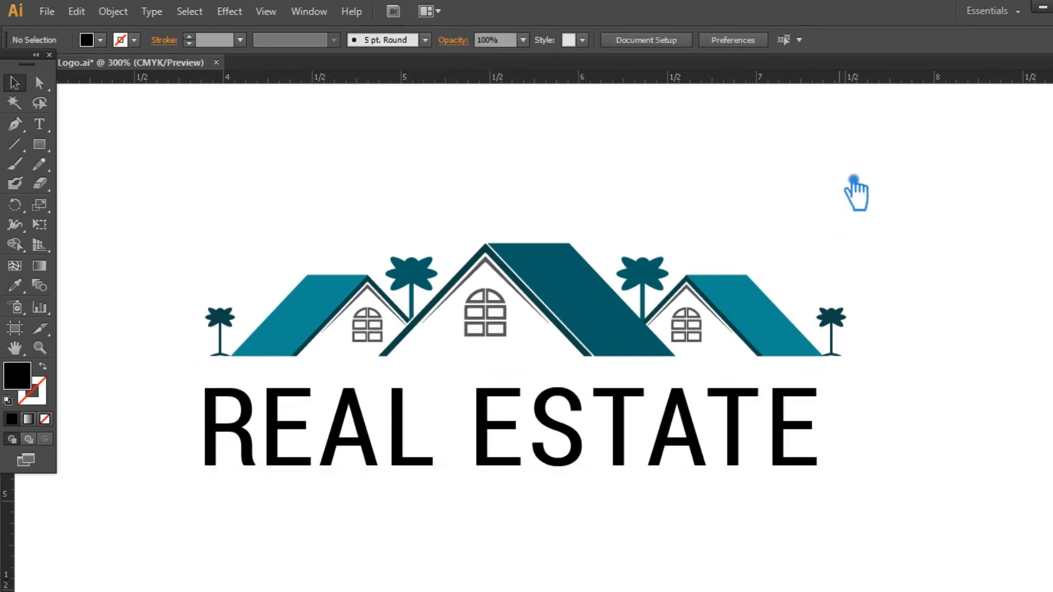
Center the house artwork and the REAL ESTATE wordmark horizontally on each other.
drag(887, 479, 230, 203)
click(546, 40)
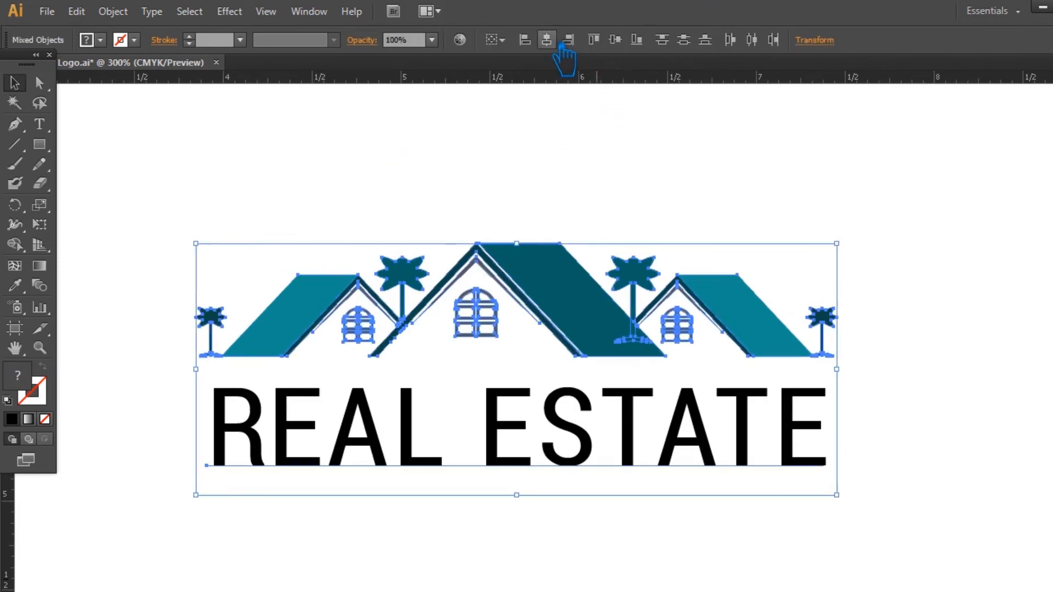
click(942, 393)
Scale the house artwork down proportionally about its center so it is narrower than the wordmark.
click(765, 356)
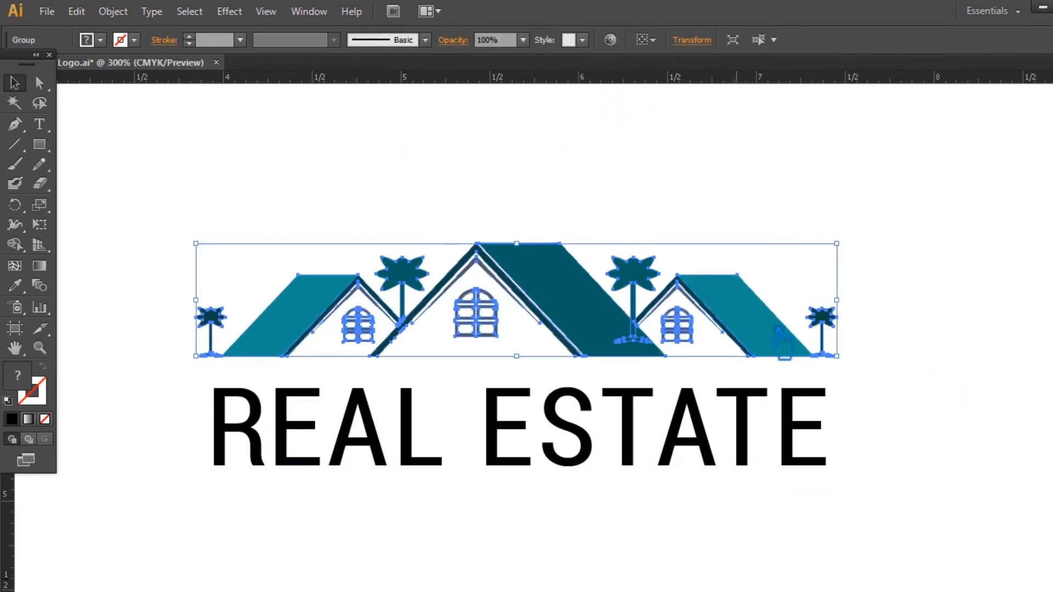
drag(842, 243, 823, 261)
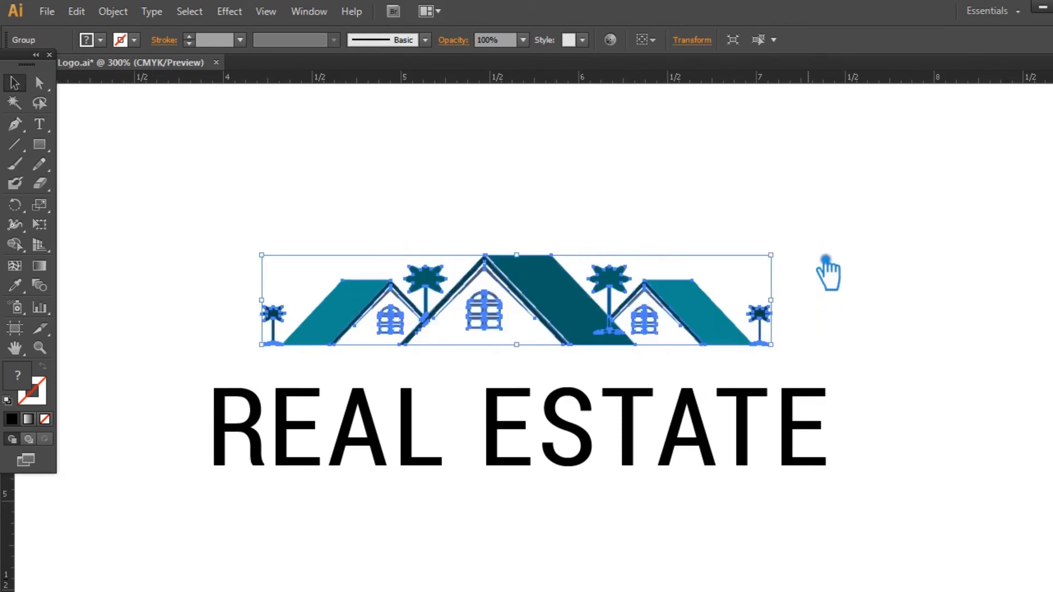
click(889, 258)
Set the REAL ESTATE wordmark to Bold at 33 pt.
click(746, 460)
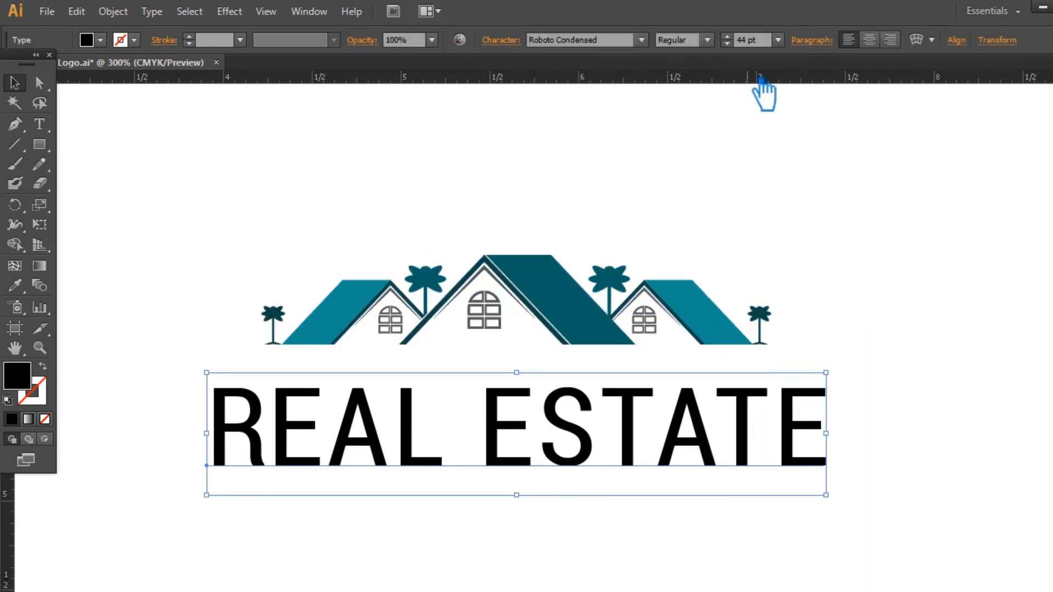
scroll(742, 53, down, 6)
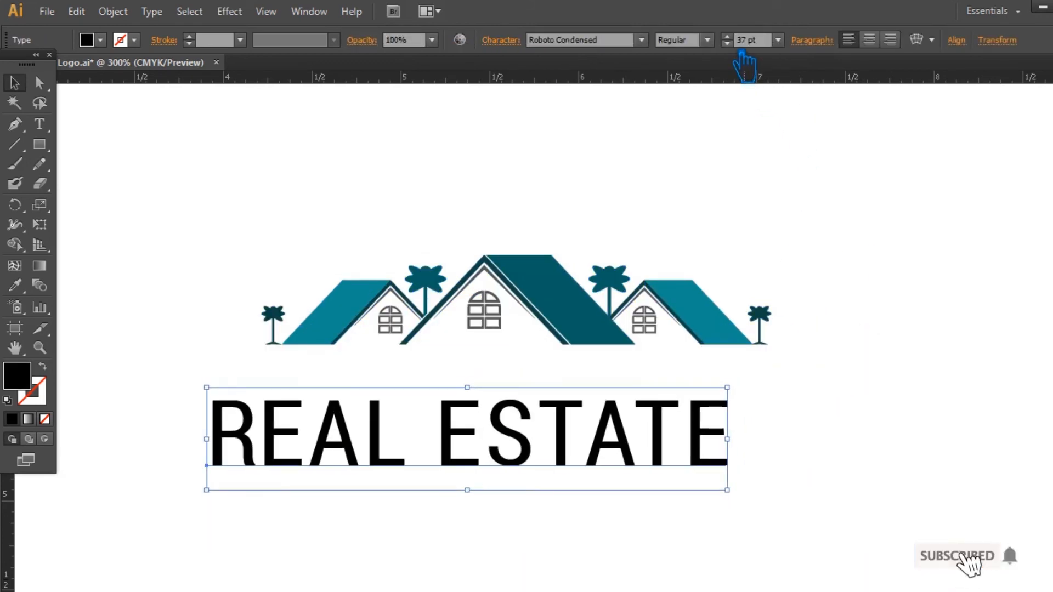
click(707, 39)
click(677, 126)
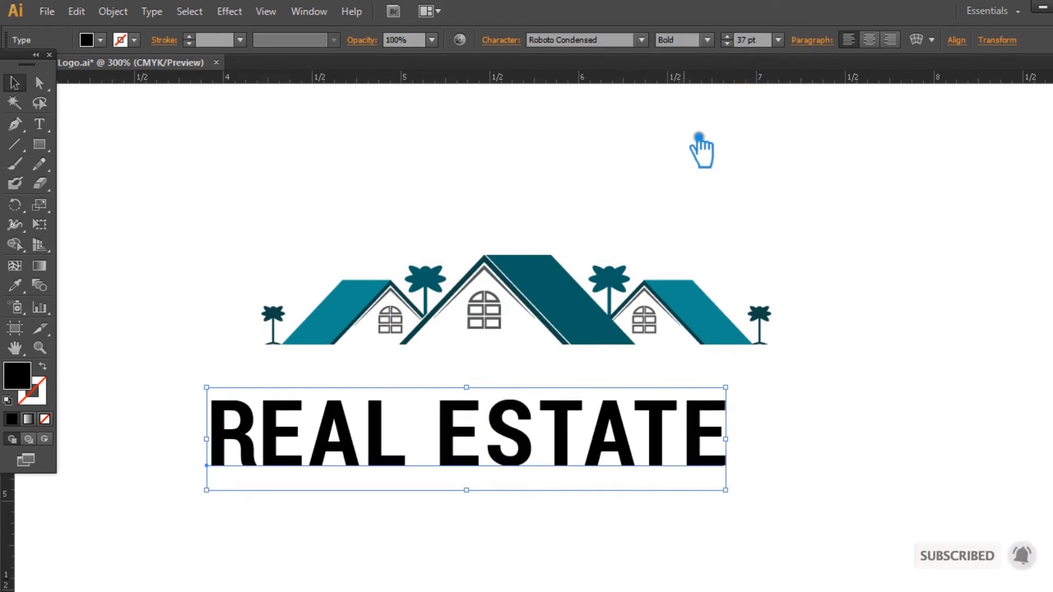
scroll(743, 54, down, 3)
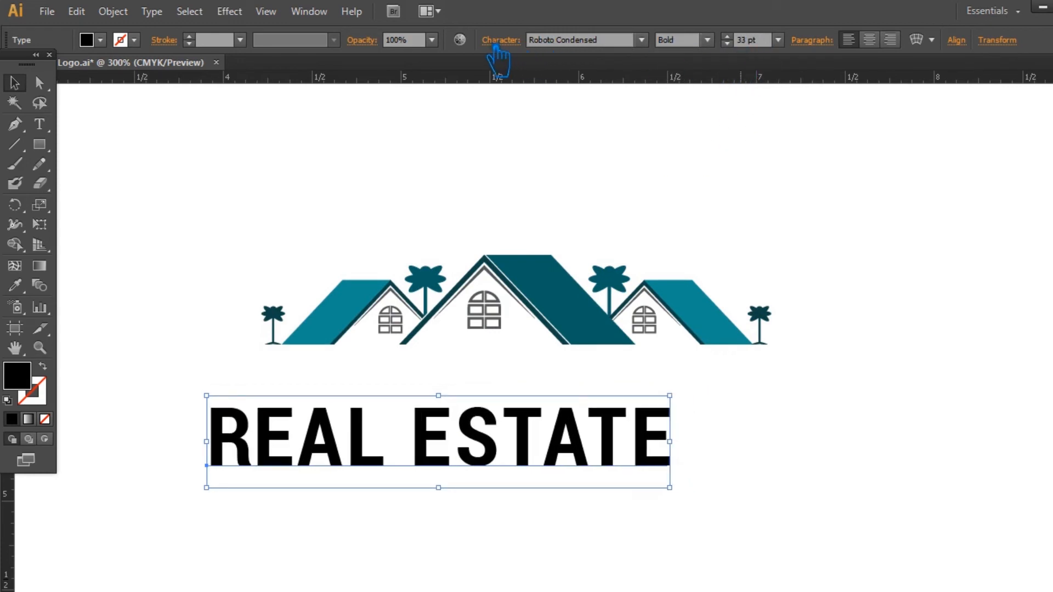
Set the tracking of the whole REAL ESTATE wordmark to 200.
click(512, 44)
scroll(476, 142, down, 20)
scroll(475, 142, up, 12)
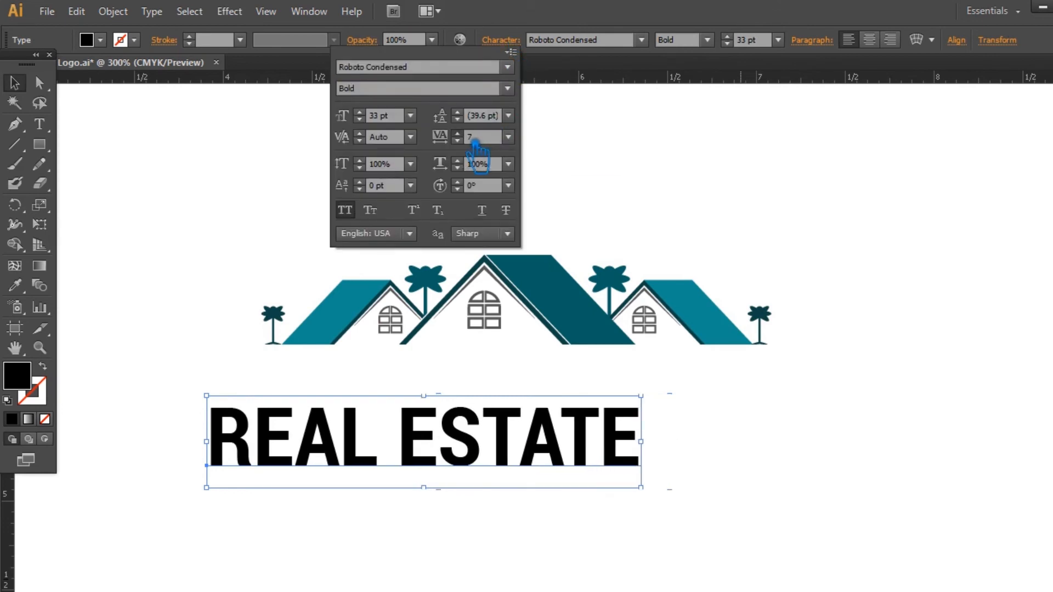
scroll(476, 144, up, 20)
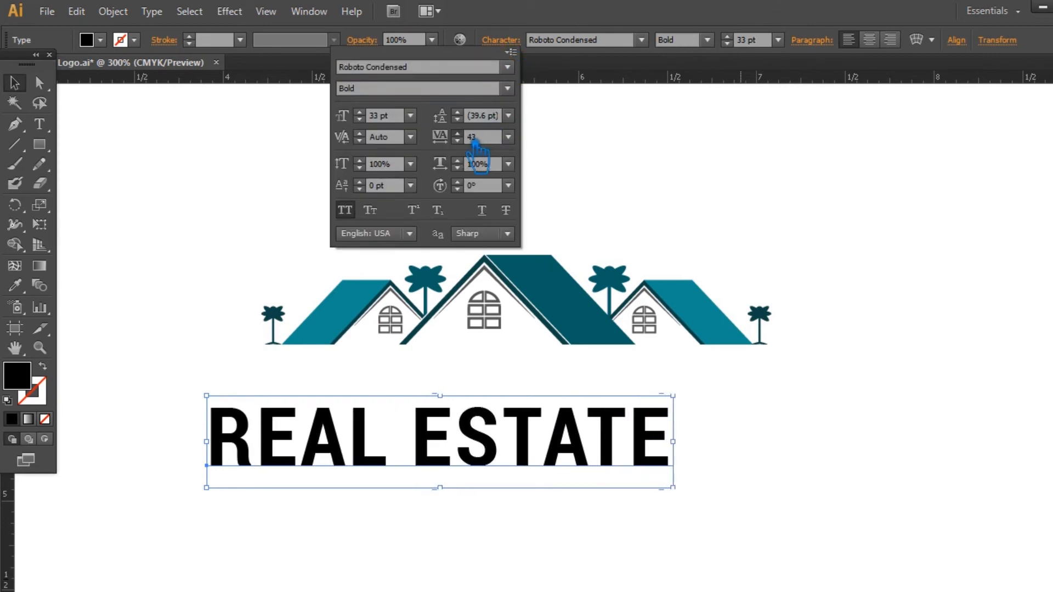
scroll(476, 144, up, 20)
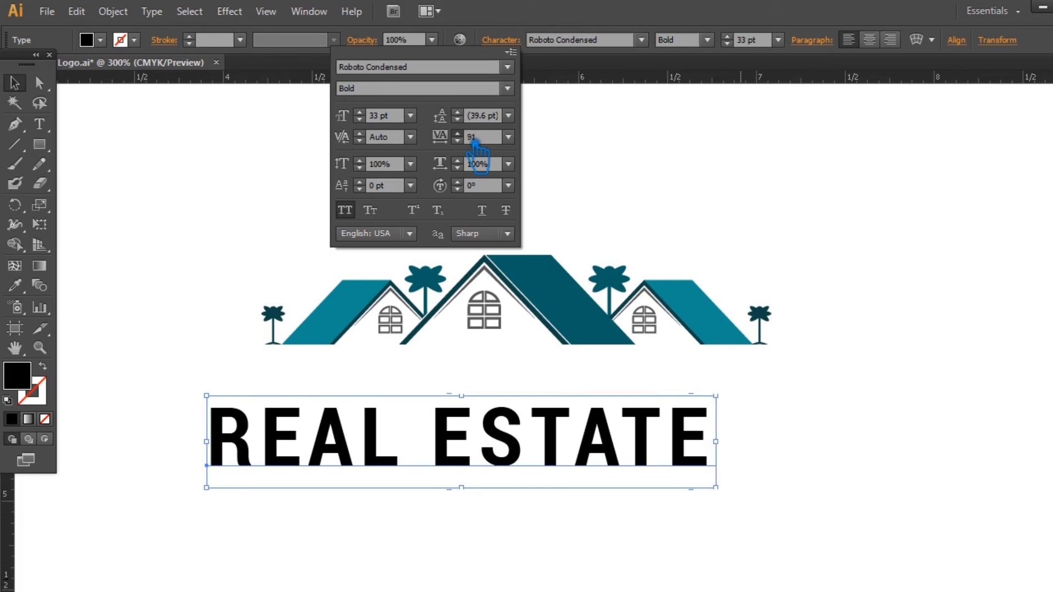
scroll(476, 144, up, 20)
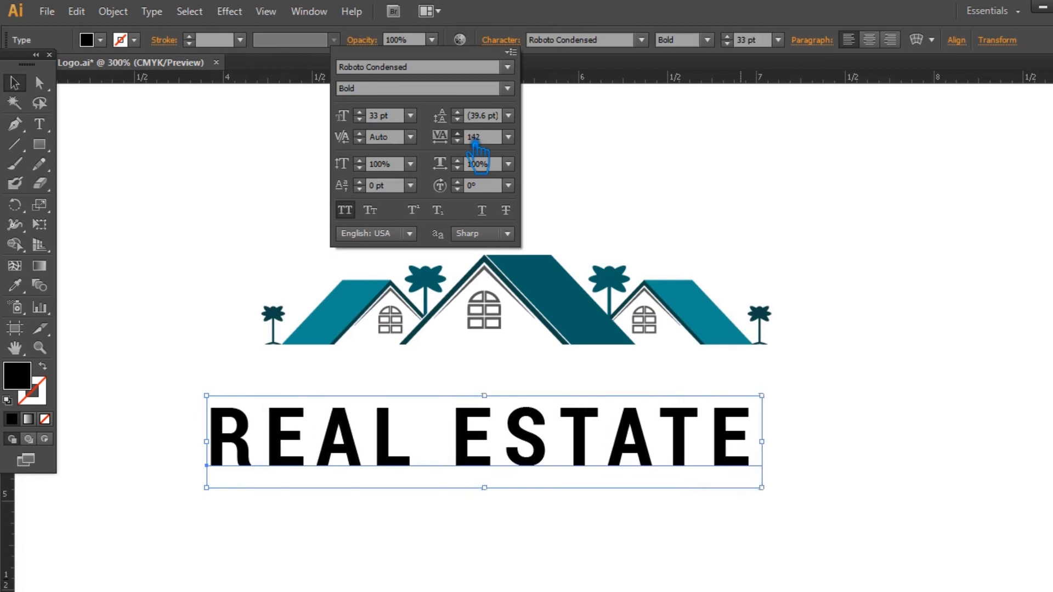
scroll(476, 144, up, 20)
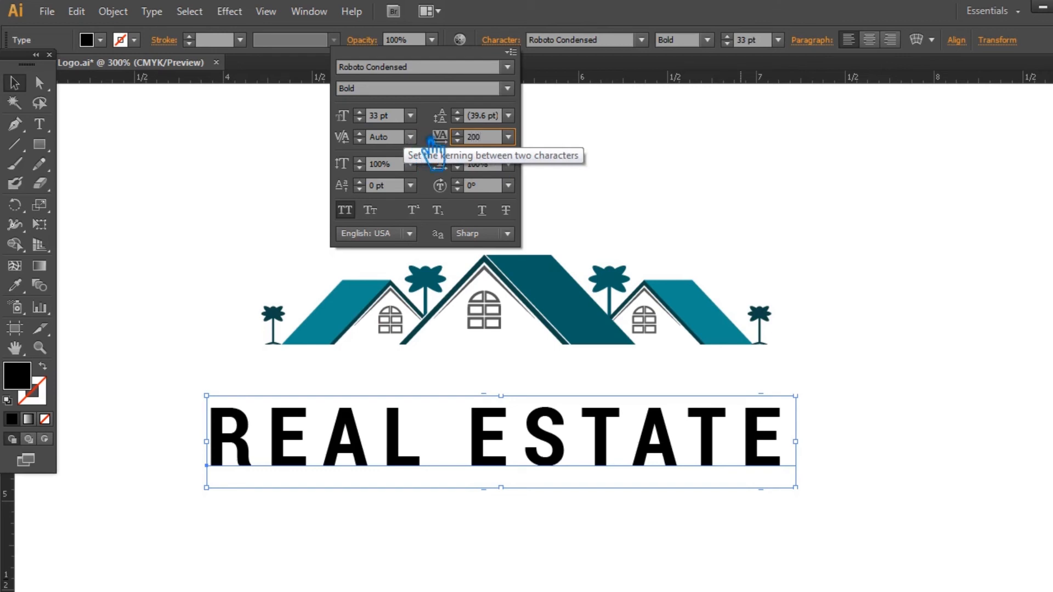
key(Return)
Try a tracking of 0 on the initial R of REAL, then restore its wide spacing.
click(39, 124)
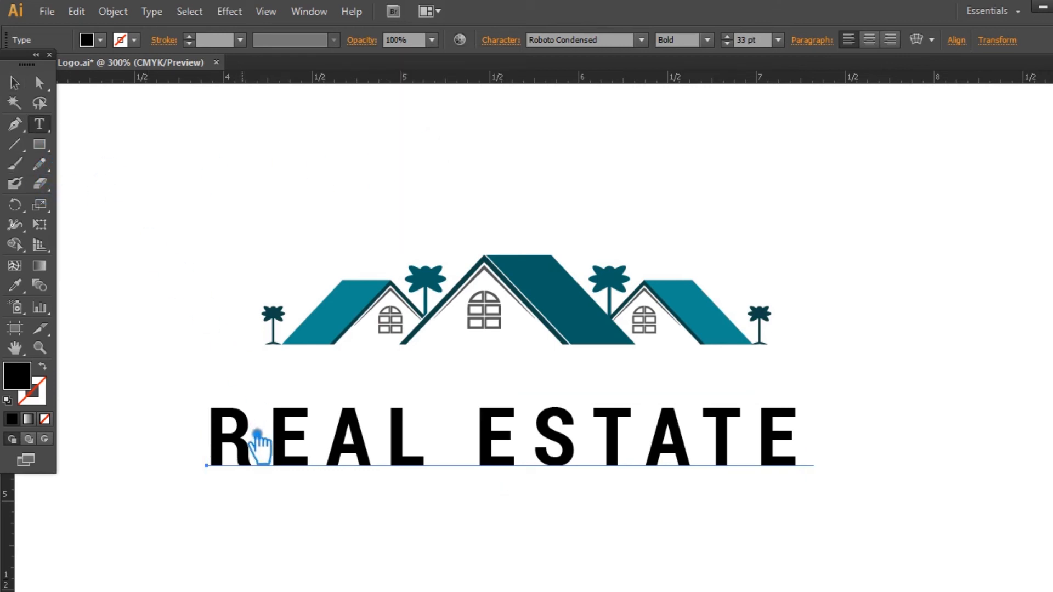
drag(260, 434, 215, 434)
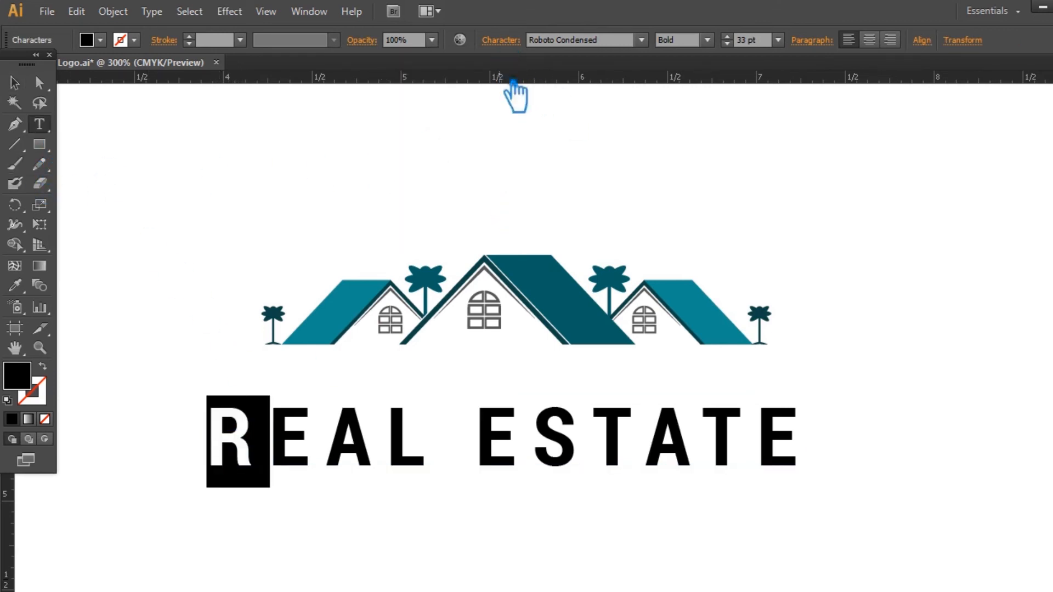
click(500, 40)
click(508, 136)
click(550, 281)
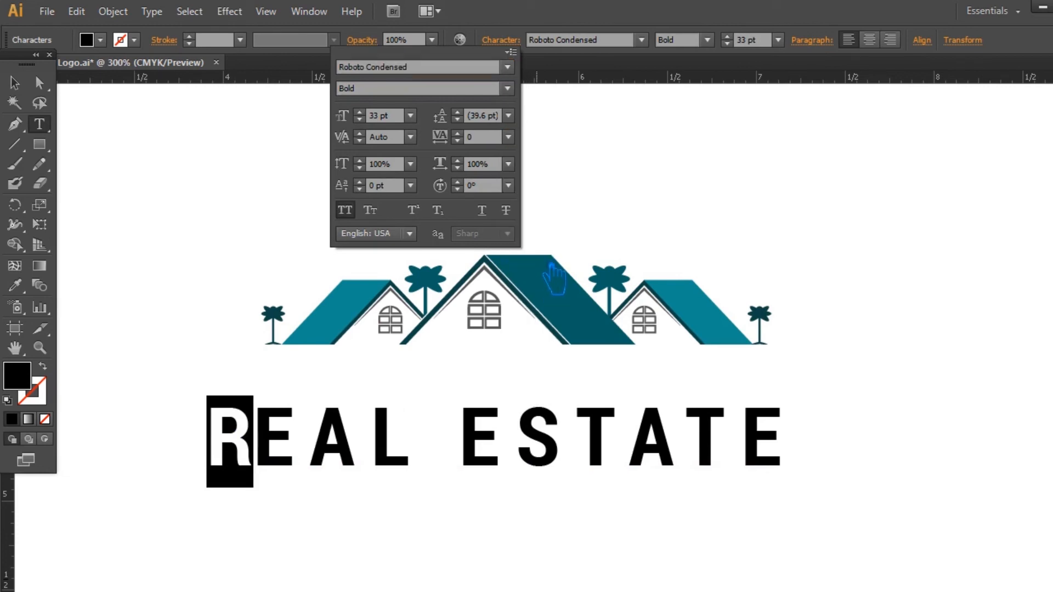
click(505, 41)
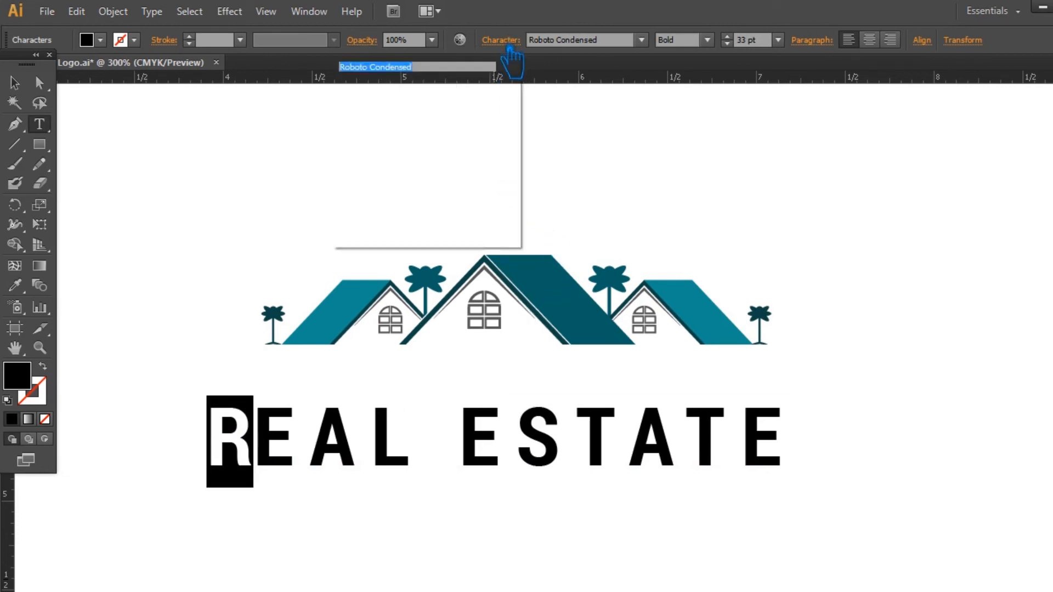
click(508, 136)
click(547, 403)
Set the tracking of the final E in ESTATE to 0 and save the document.
drag(772, 446, 824, 442)
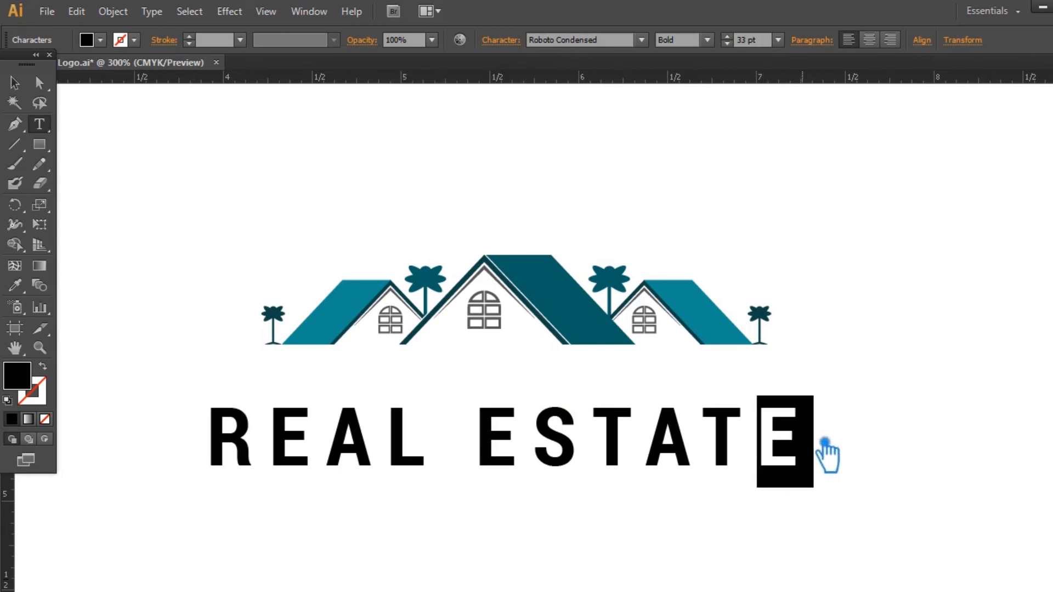
click(513, 44)
click(509, 136)
click(535, 266)
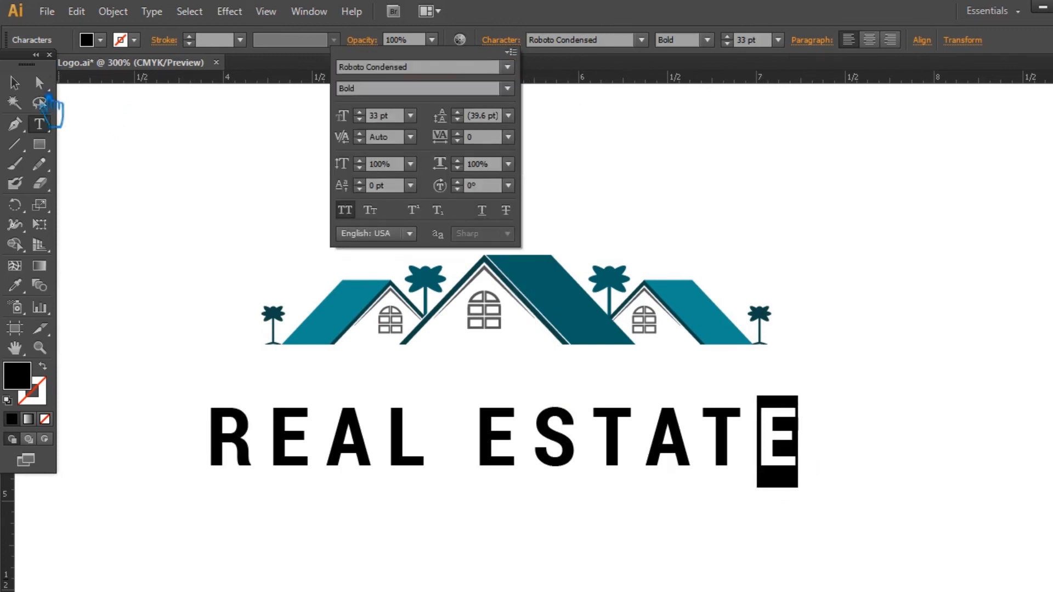
double_click(16, 82)
click(636, 425)
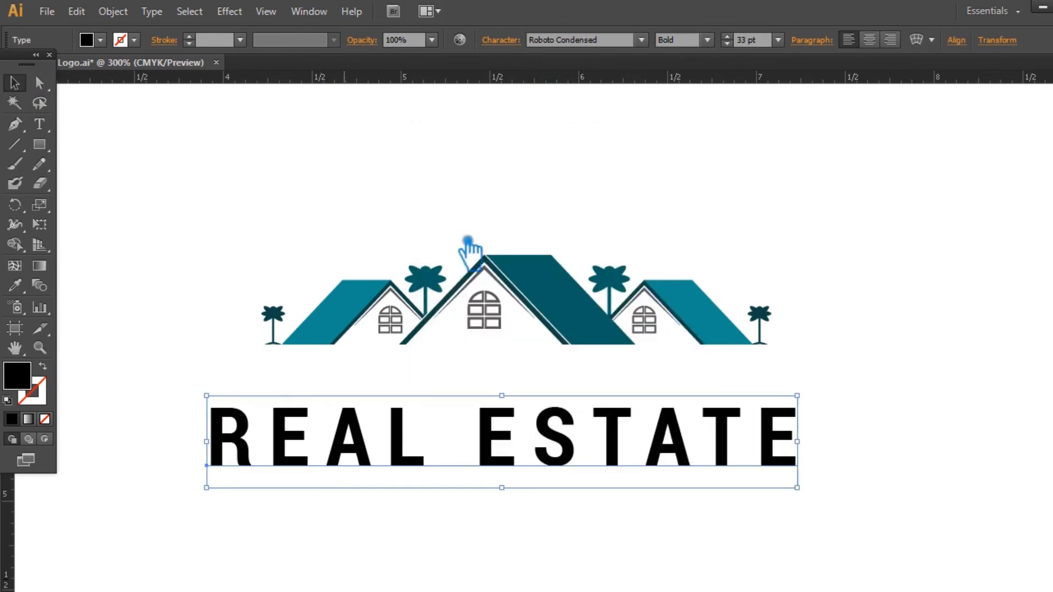
click(831, 290)
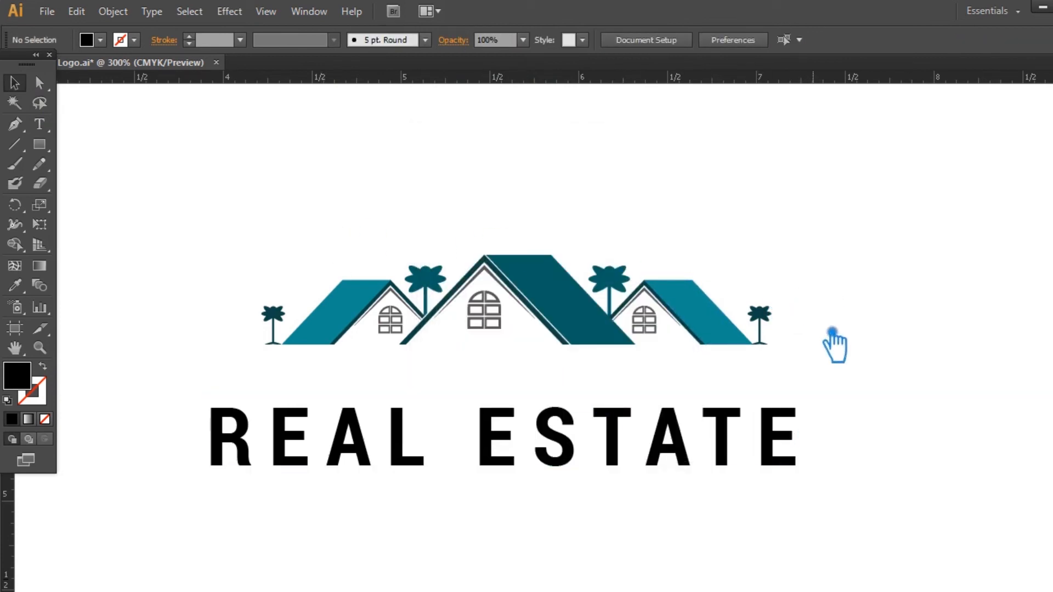
key(ctrl+s)
Move the wordmark up close beneath the houses and center it horizontally with the artwork.
drag(572, 441, 597, 404)
click(891, 518)
drag(875, 498, 241, 197)
click(546, 41)
click(955, 329)
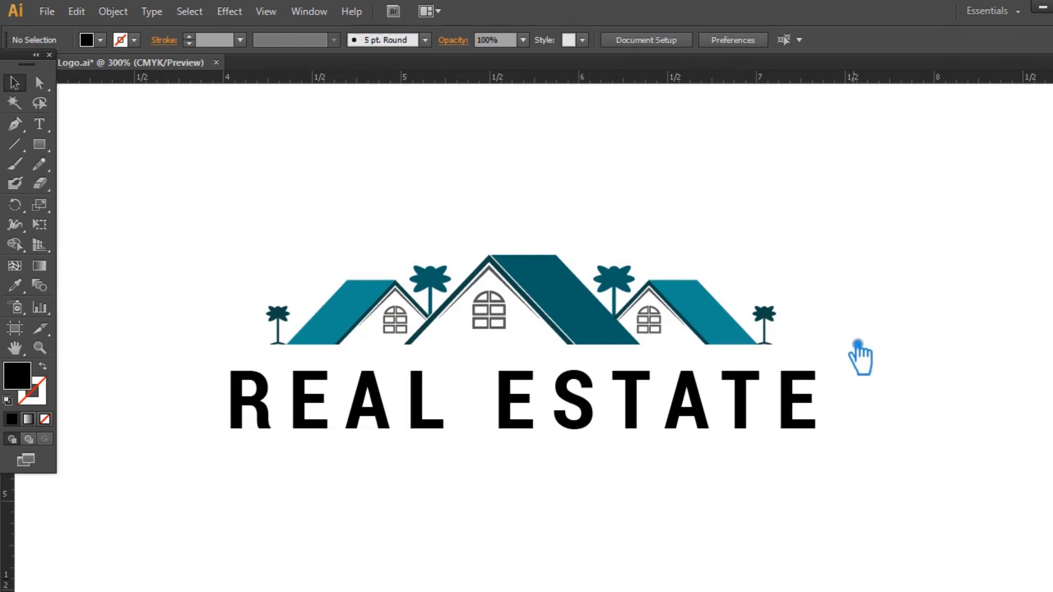
Add the text TAGLINE GOES HERE below the wordmark in Roboto Condensed Light at 8 pt.
key(t)
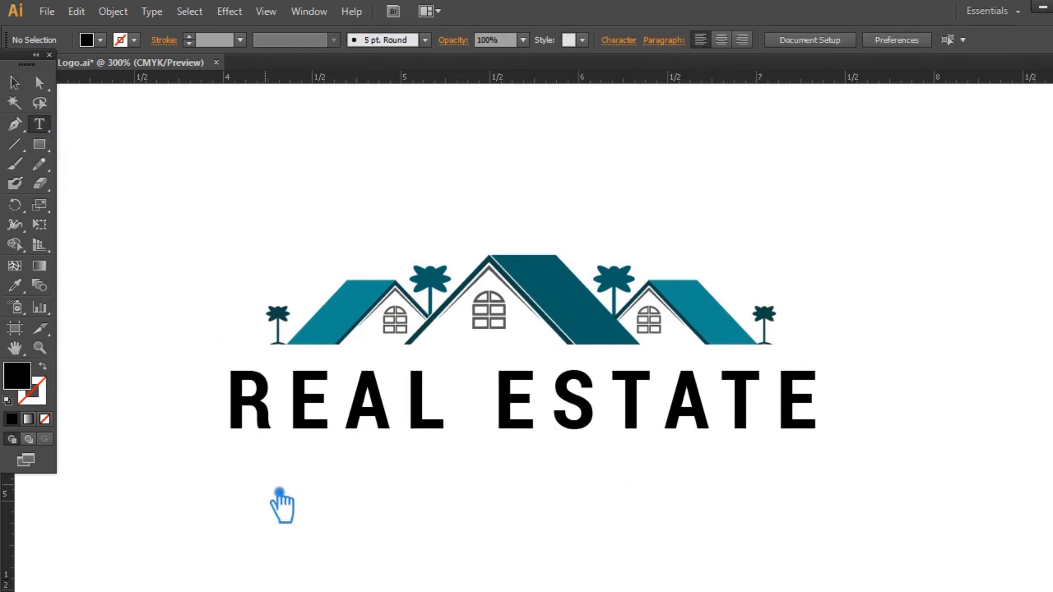
click(280, 492)
click(499, 43)
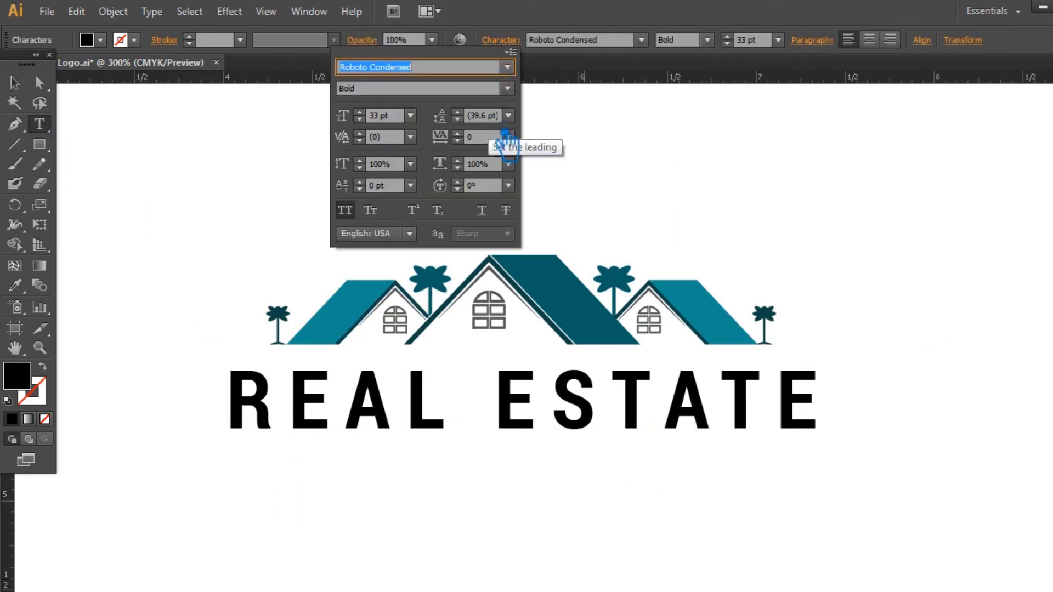
click(708, 40)
click(686, 56)
click(778, 40)
click(789, 109)
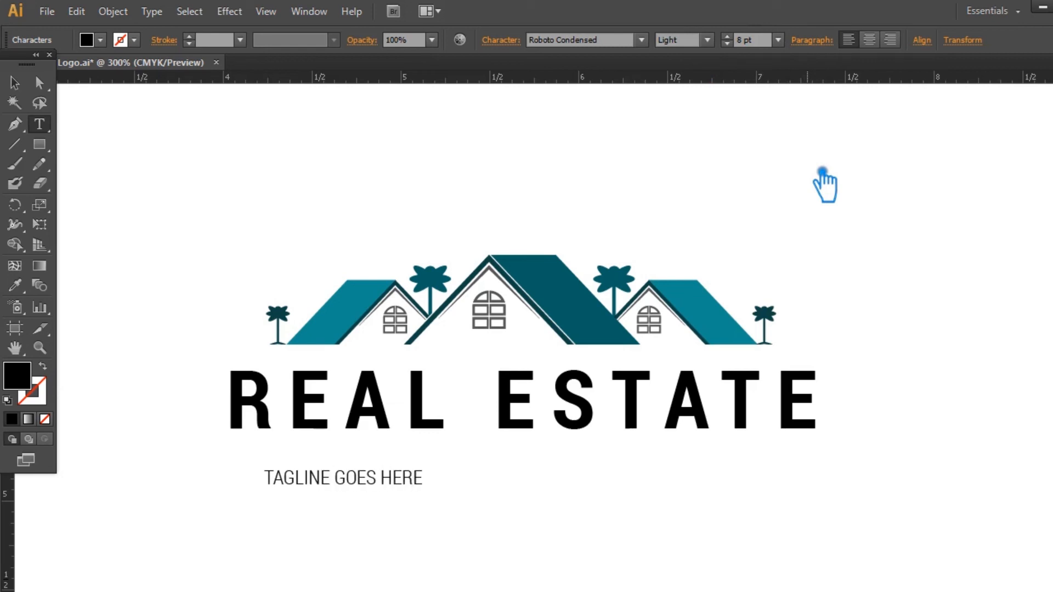
Change the tagline's style to Regular and widen its tracking.
click(14, 83)
click(707, 40)
click(694, 90)
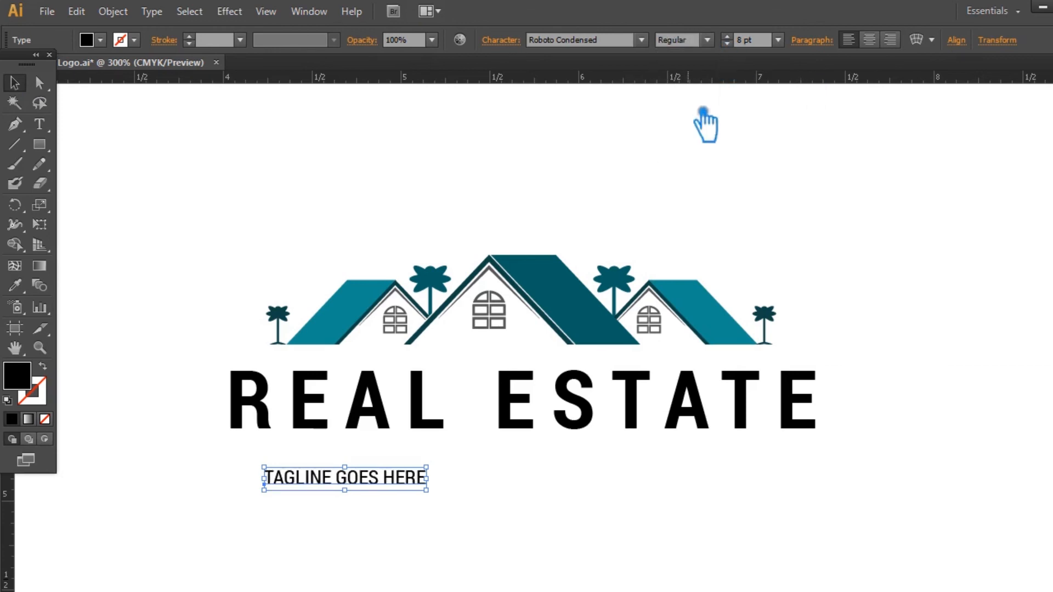
click(504, 42)
click(478, 138)
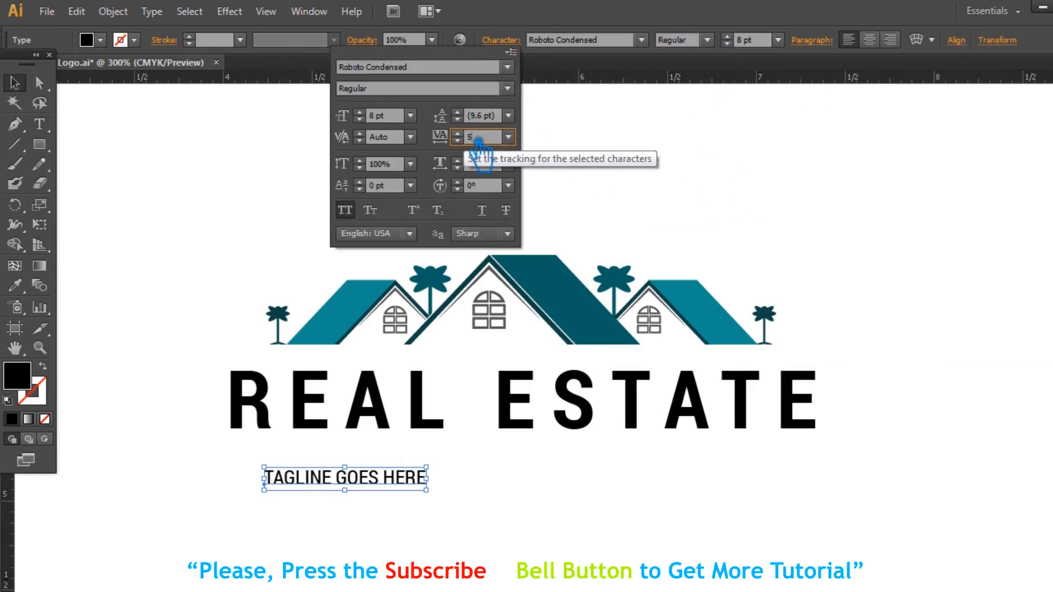
key(Return)
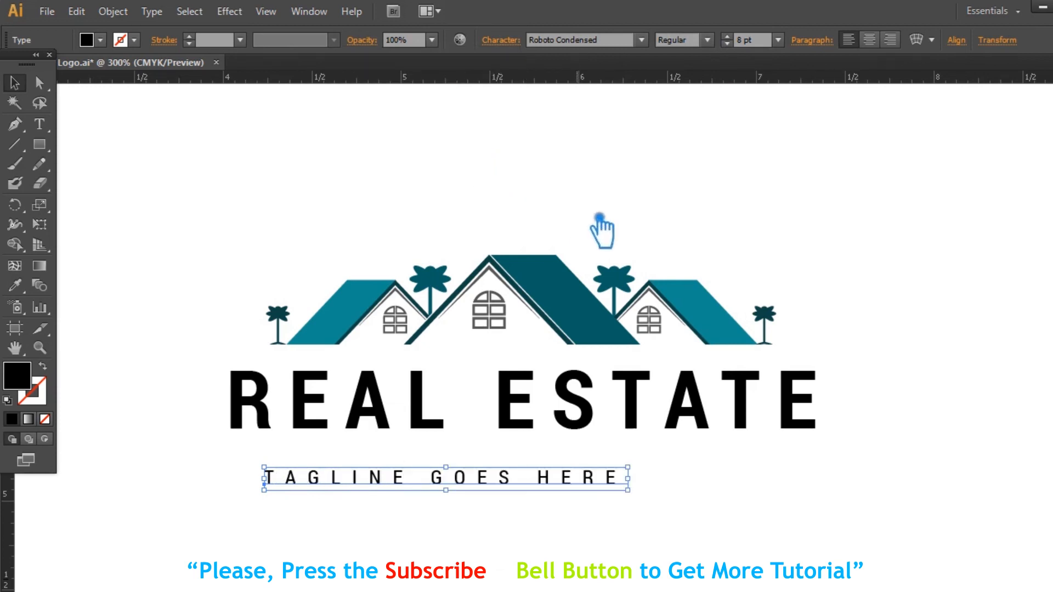
Move the tagline up so it sits centered just beneath the REAL ESTATE wordmark.
click(640, 235)
drag(543, 488, 620, 469)
click(756, 514)
Nudge the wordmark and tagline together down to widen the gap below the houses, and save the document.
drag(756, 513, 347, 419)
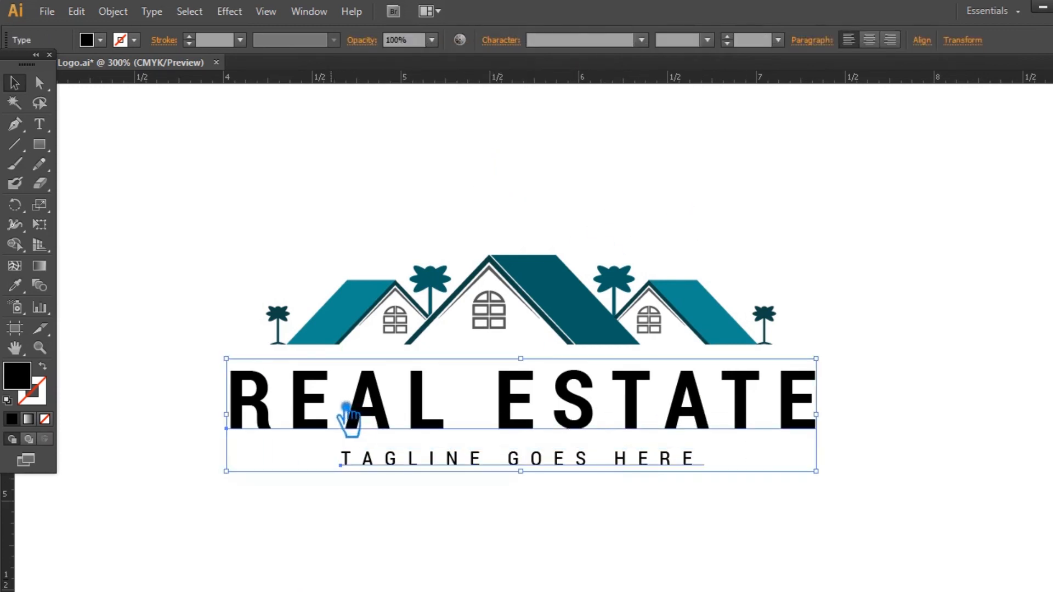
key(Down)
key(Down)
key(Down)
key(Down)
key(Down)
click(897, 340)
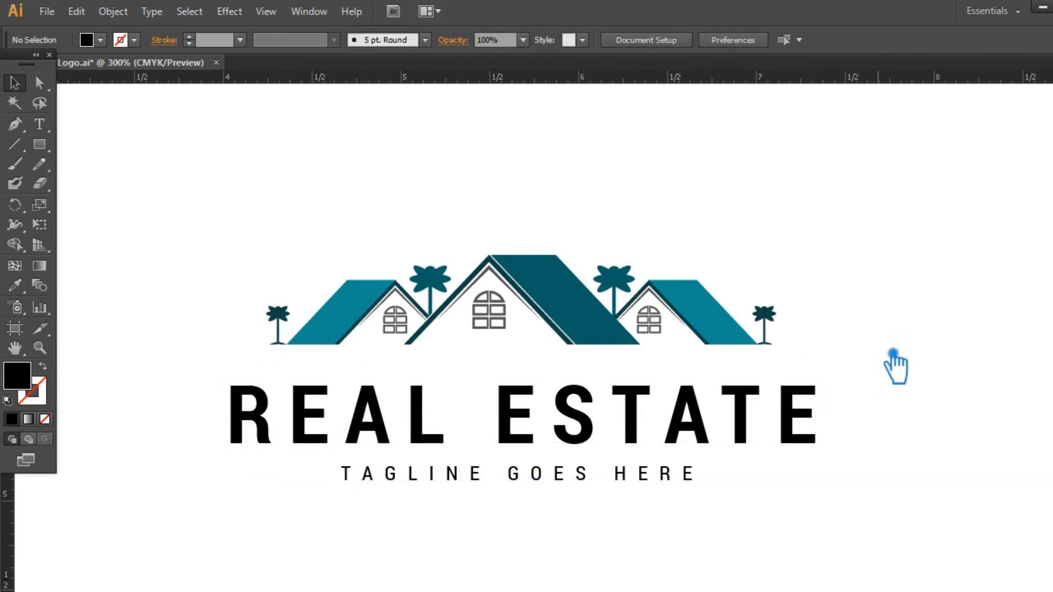
key(ctrl+s)
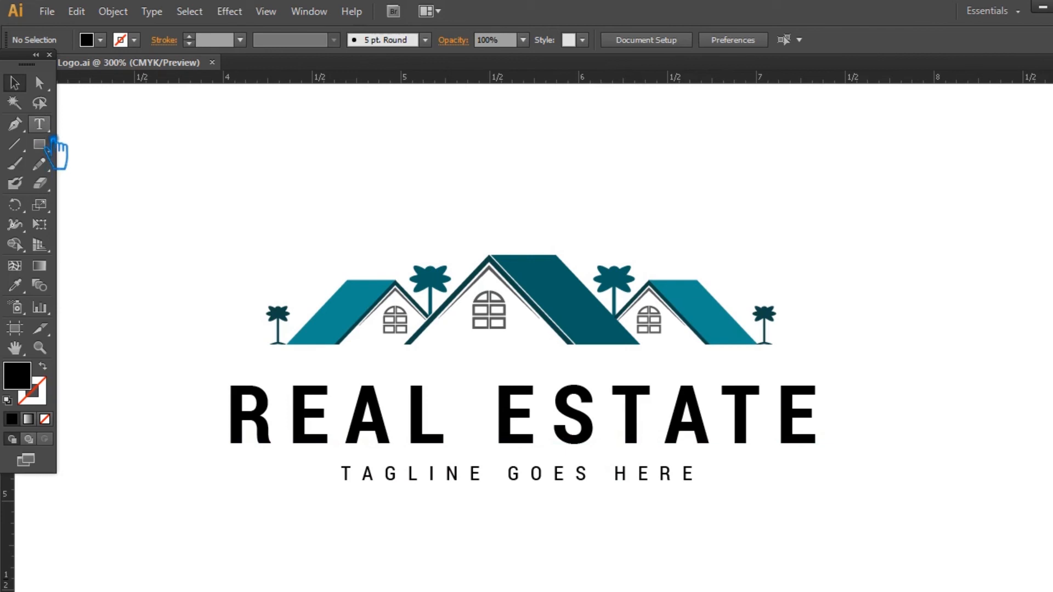
Set the tracking of the tagline's final letter E to 0.
click(39, 124)
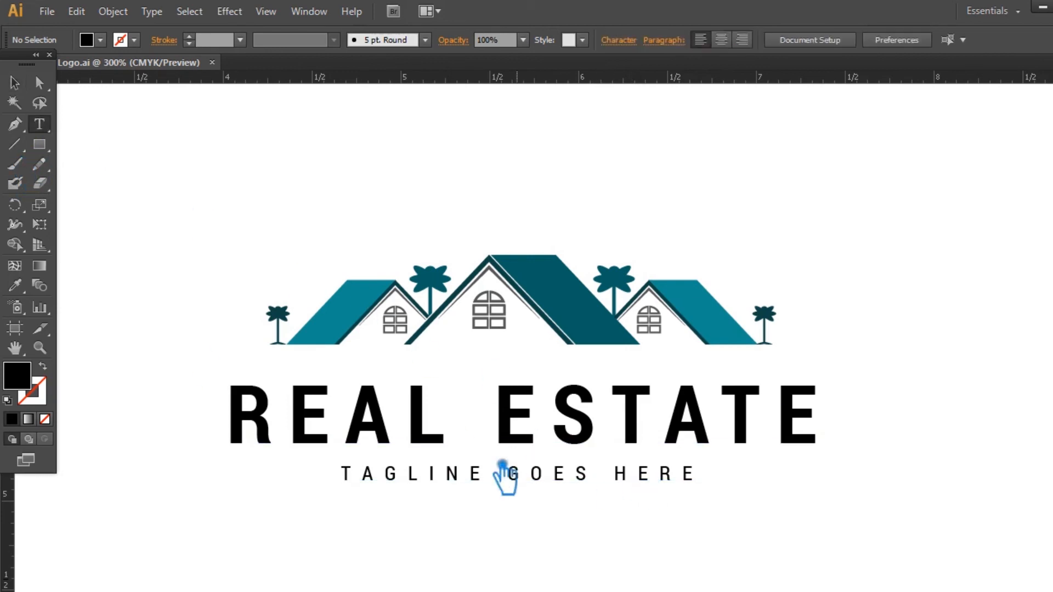
drag(687, 476, 714, 480)
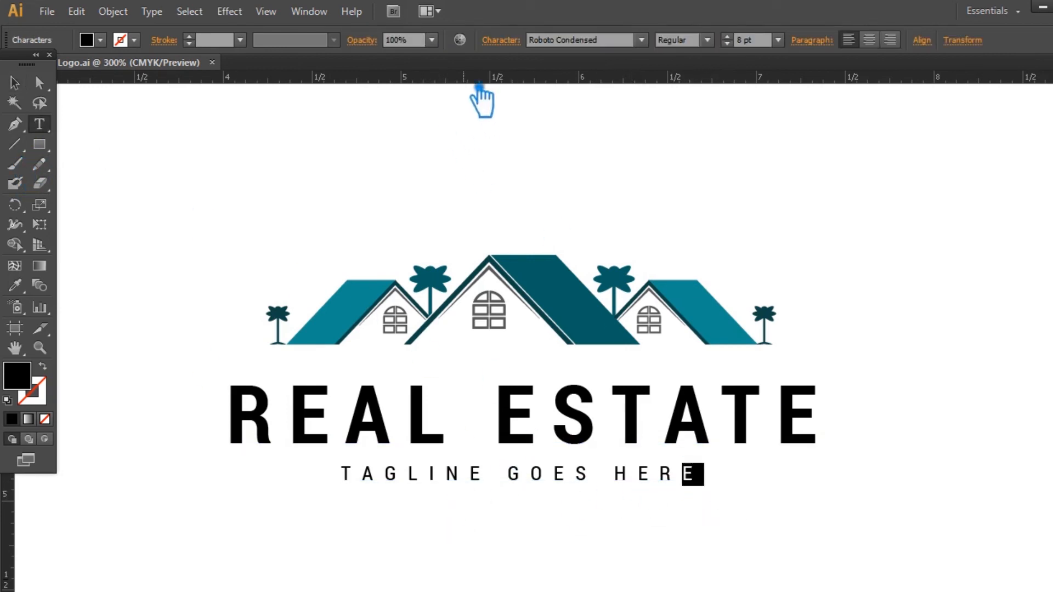
click(508, 43)
click(508, 137)
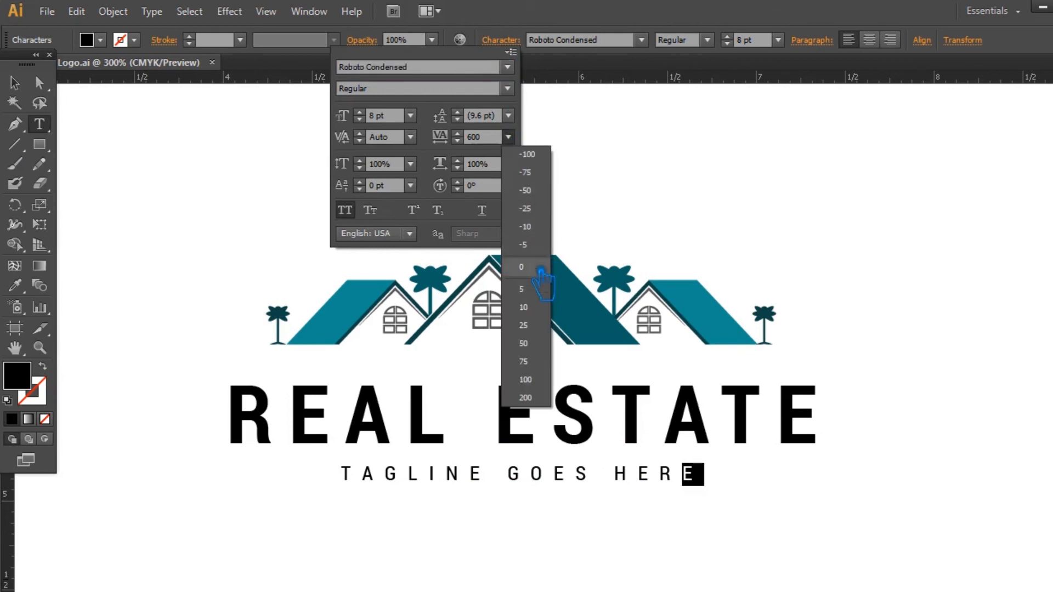
click(540, 274)
click(375, 484)
drag(369, 481, 338, 483)
double_click(24, 86)
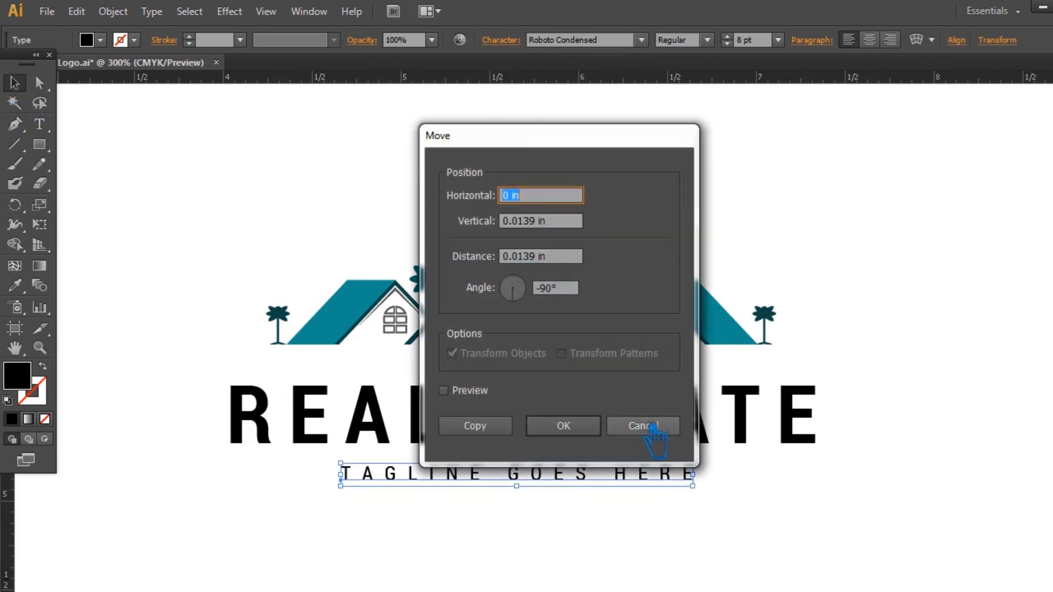
click(640, 425)
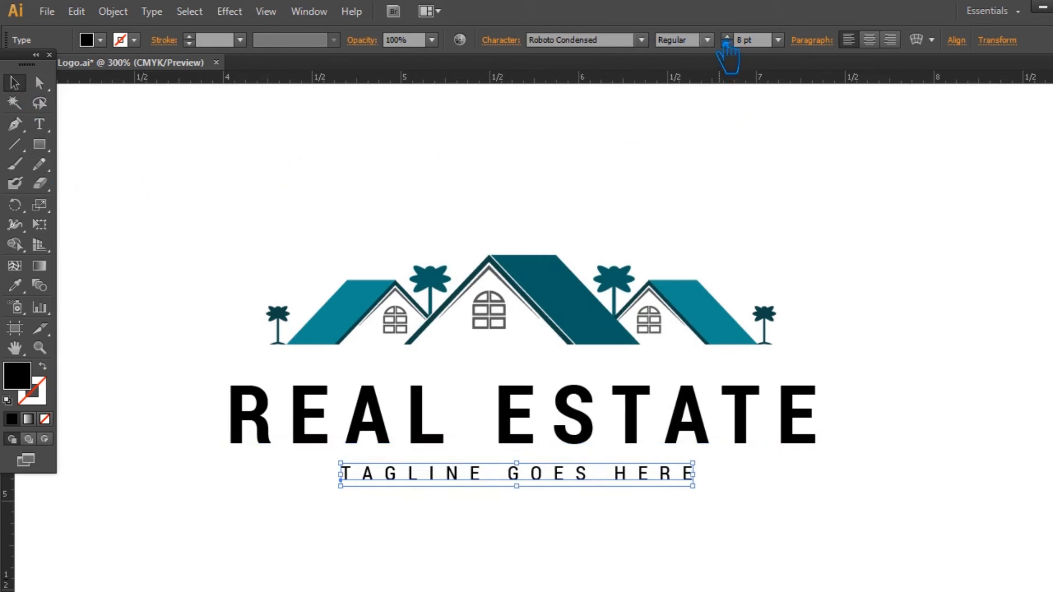
click(707, 39)
click(160, 164)
click(159, 153)
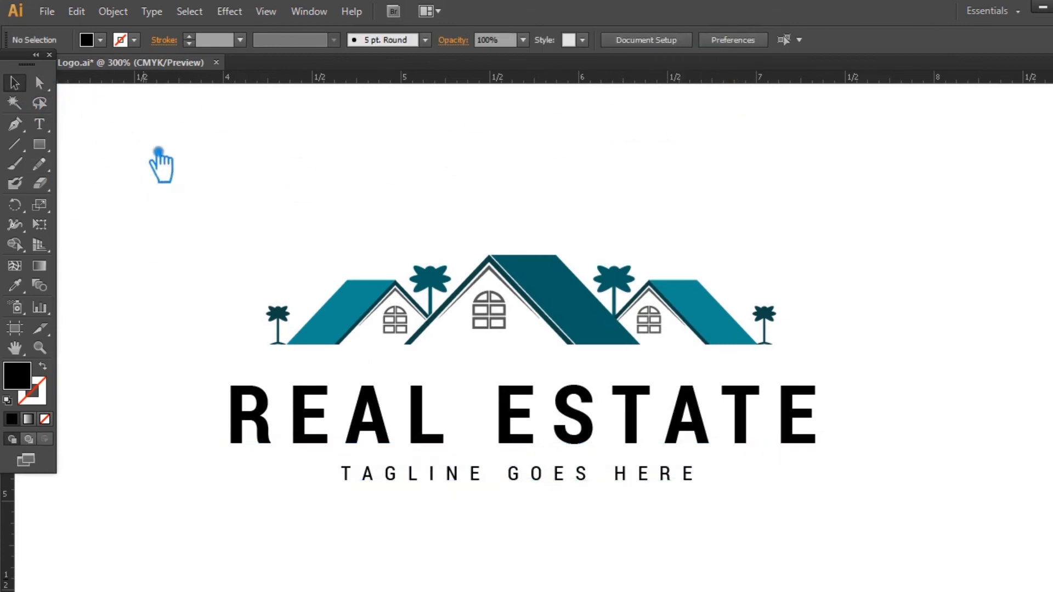
Fill the tagline text with dark gray 333333.
click(532, 484)
click(570, 515)
click(525, 482)
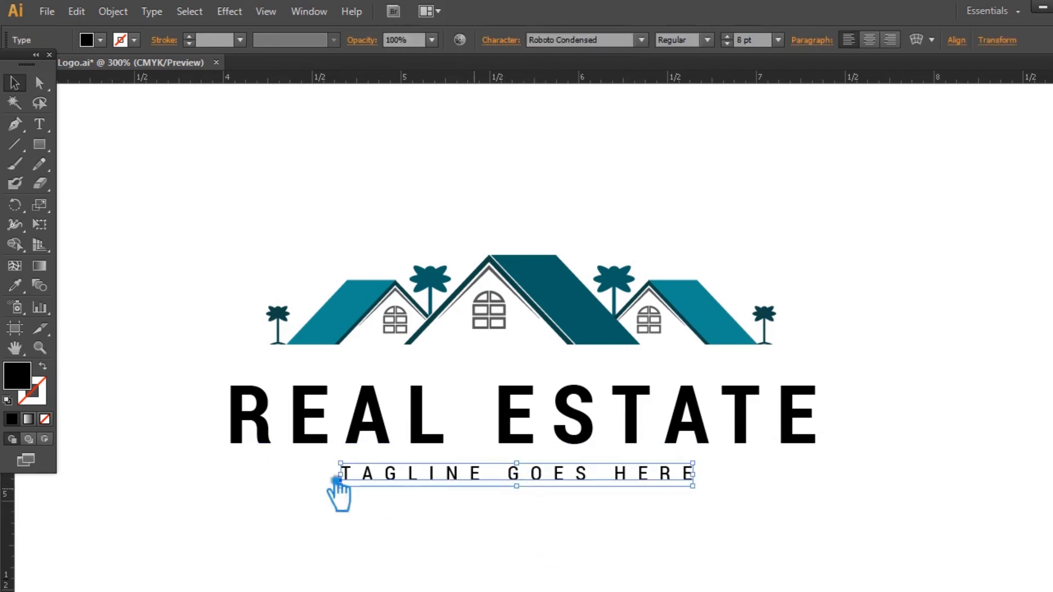
double_click(34, 390)
text(333333)
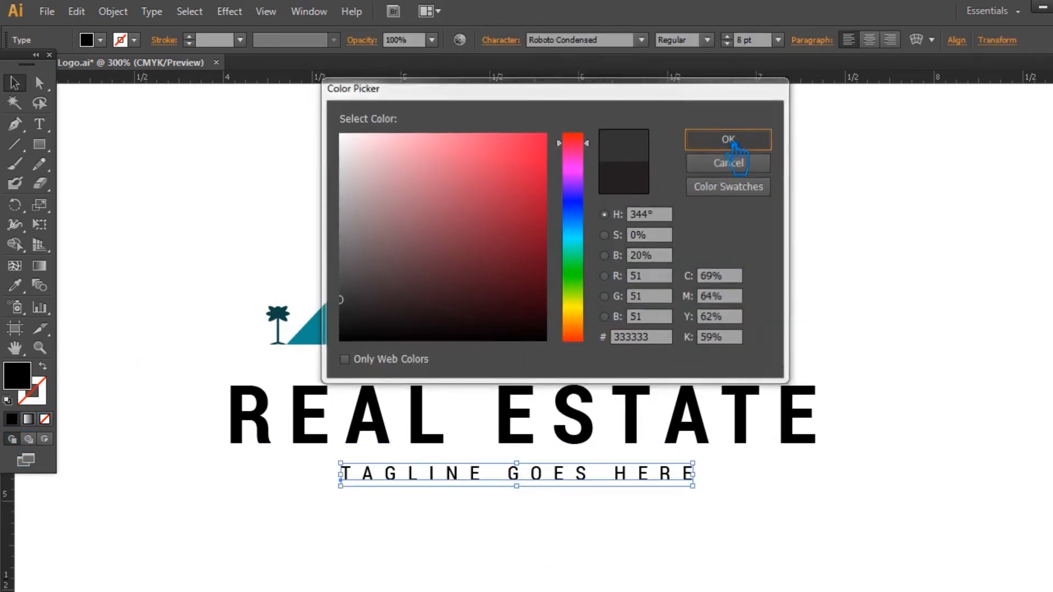
click(729, 138)
click(982, 263)
Recolor the tagline with a slightly darker, near-black gray picked in the Color Picker.
click(574, 483)
double_click(40, 390)
click(339, 314)
click(729, 140)
click(917, 413)
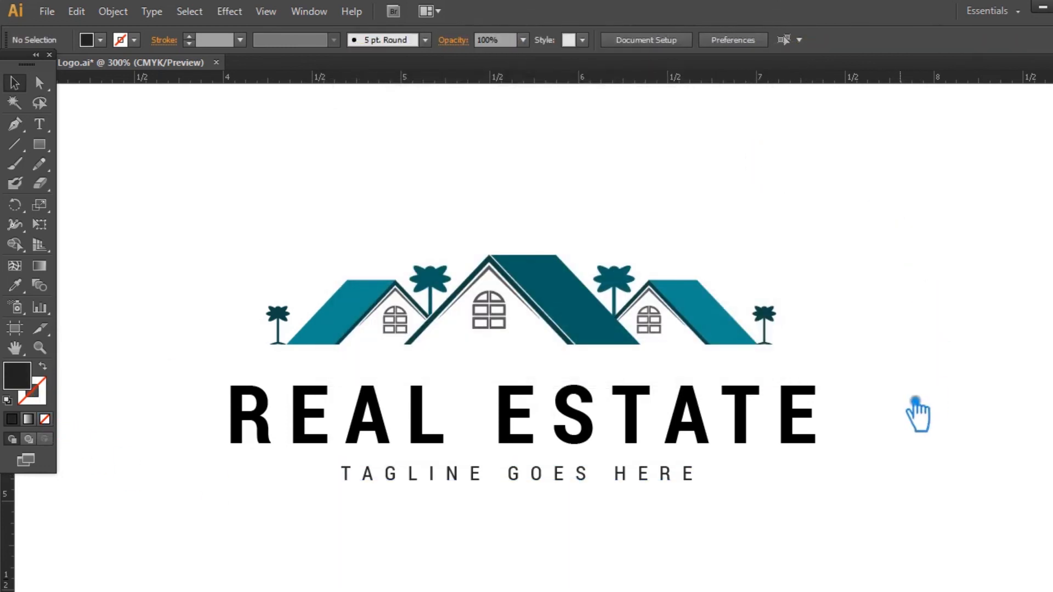
Color the word REAL in the wordmark with the dark teal sampled from the center house's roof edge using the Eyedropper.
click(587, 441)
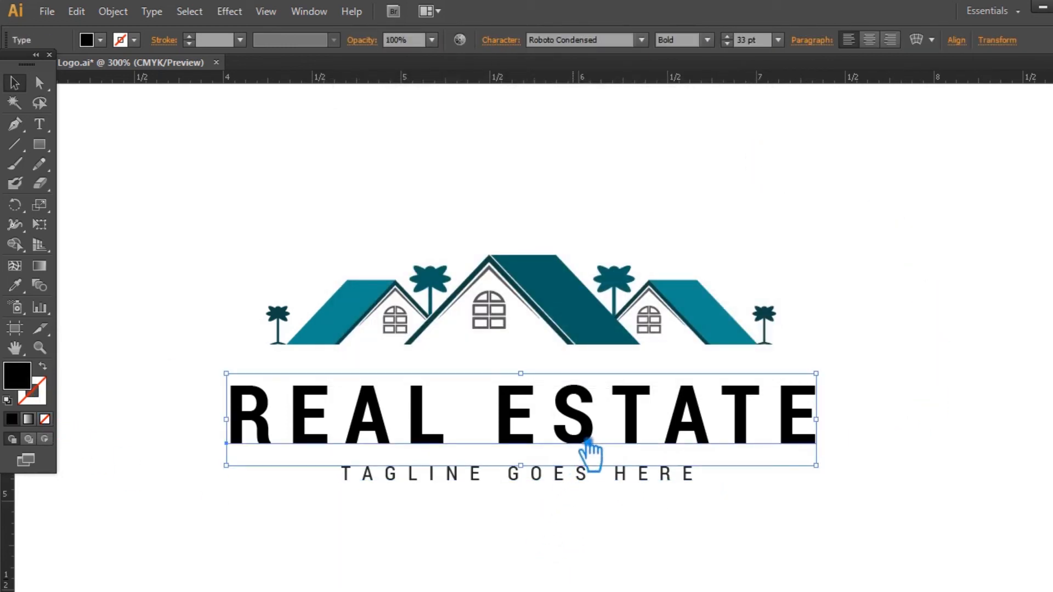
click(39, 124)
drag(445, 423, 198, 438)
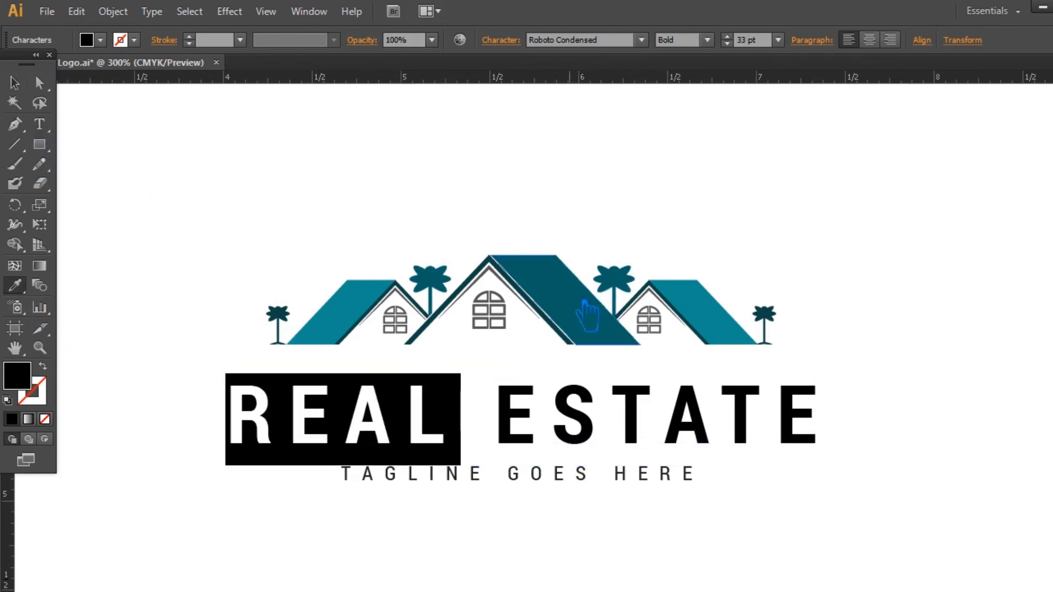
click(542, 310)
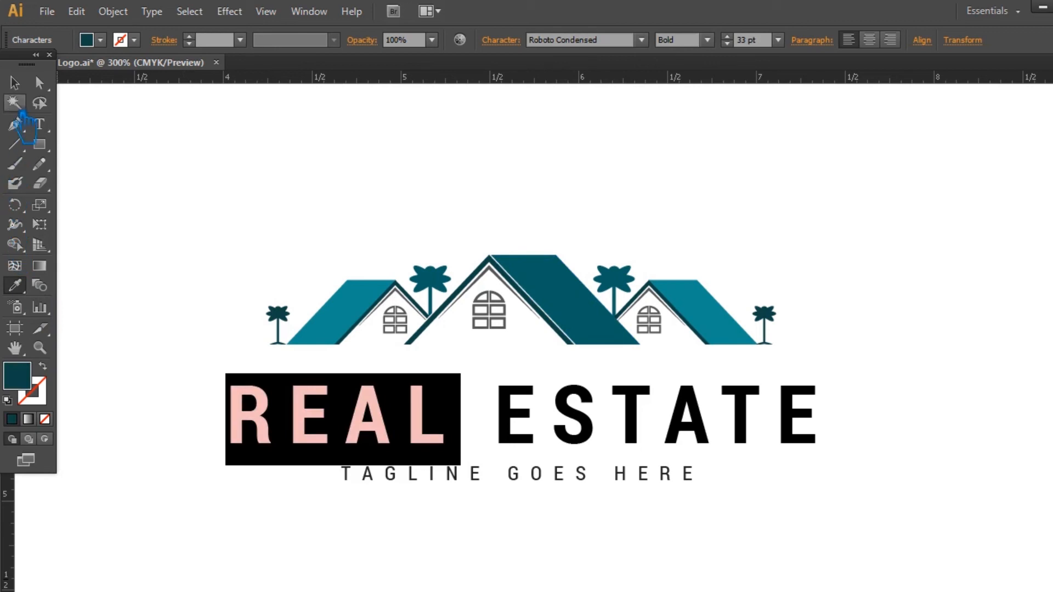
key(v)
click(112, 149)
Color the word ESTATE in the wordmark with the teal sampled from the center house's roof panel using the Eyedropper.
click(40, 124)
drag(496, 422, 827, 432)
click(14, 285)
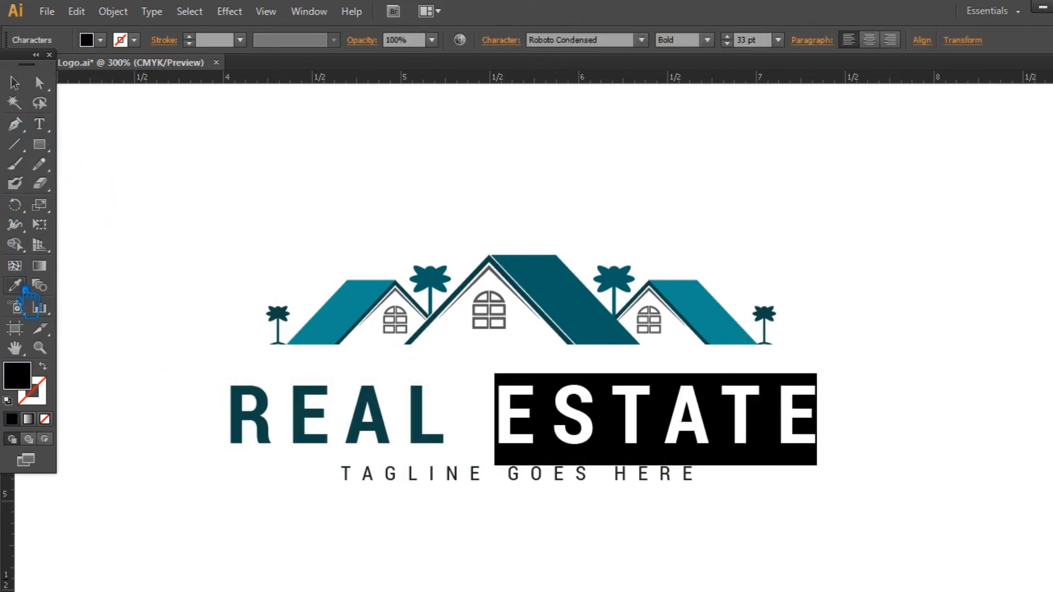
click(562, 304)
click(15, 83)
click(122, 131)
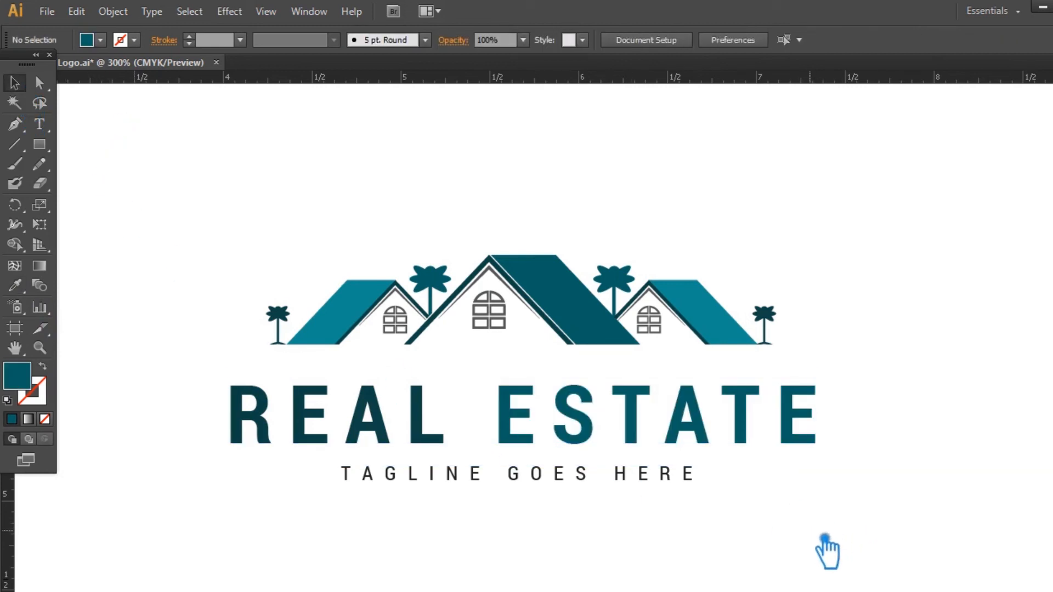
Check the grouping of the logo artwork, clear the selection, and save the document.
drag(833, 533, 165, 264)
click(188, 241)
click(578, 306)
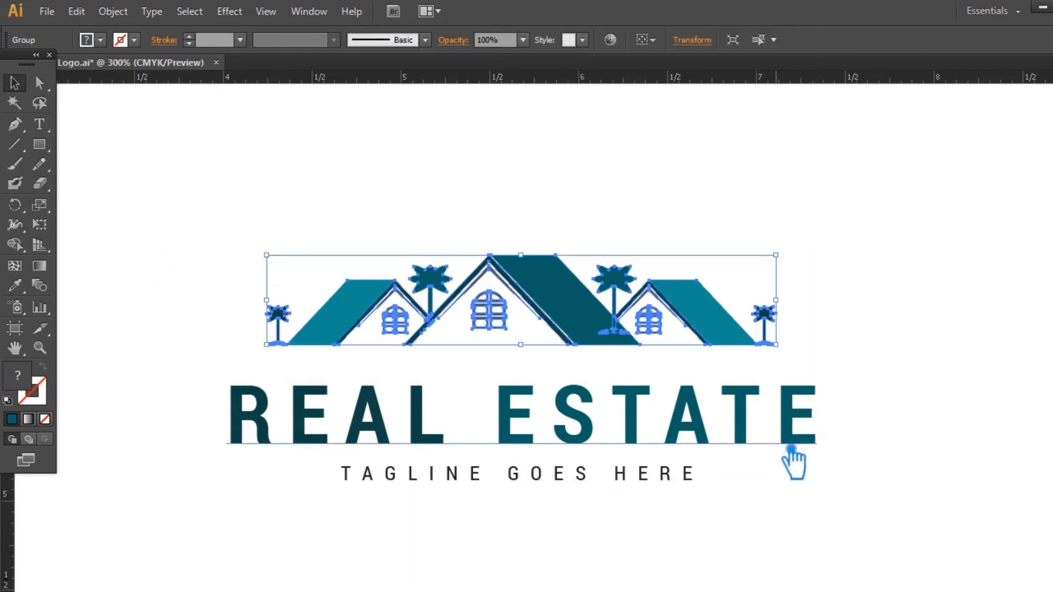
click(870, 329)
key(ctrl+s)
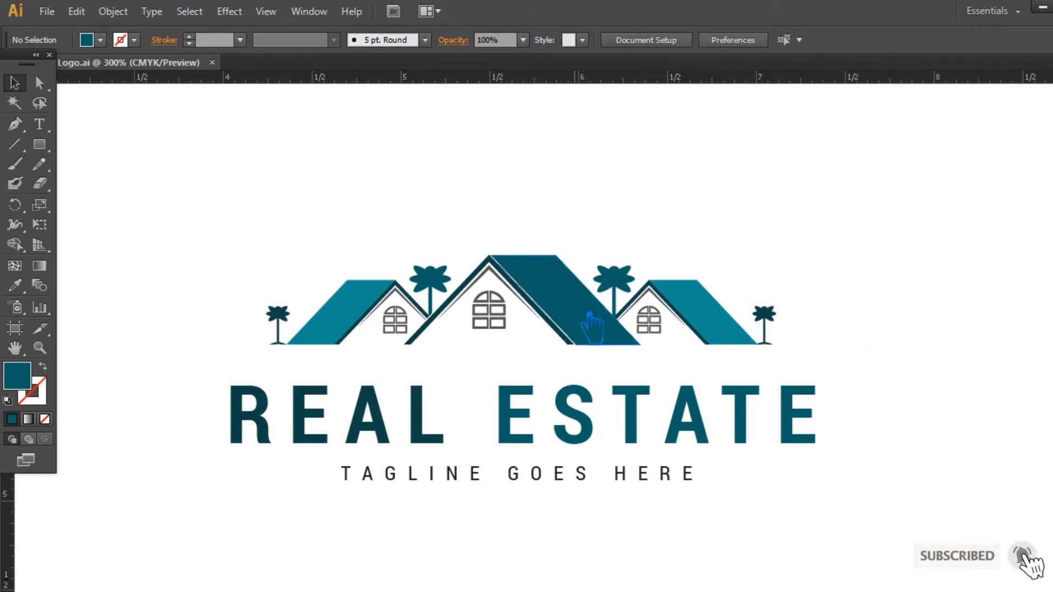
Deselect the artwork and view the finished logo in each screen mode, returning to the normal one.
click(562, 272)
click(902, 284)
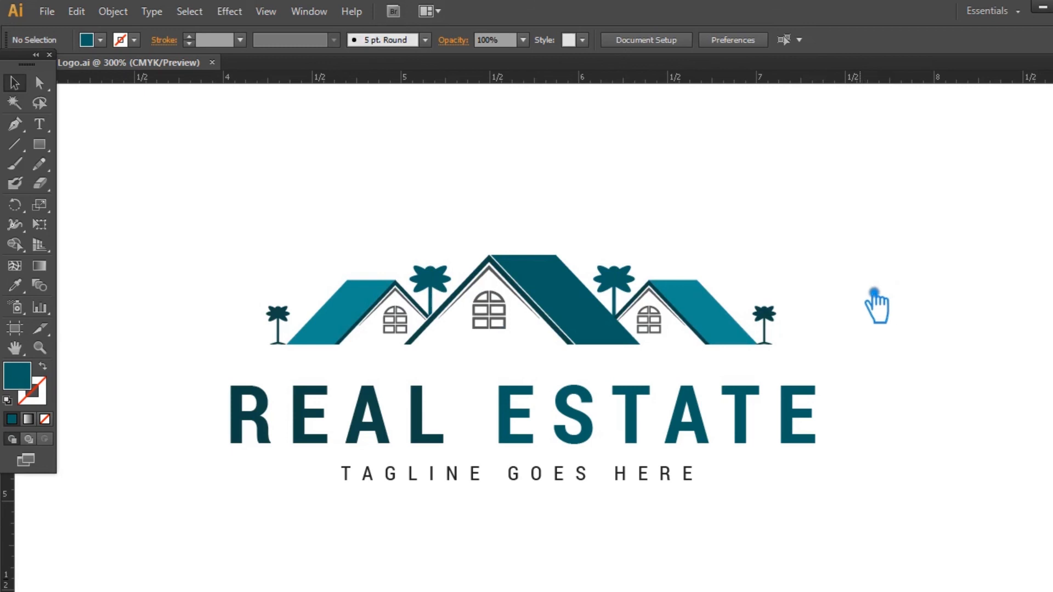
key(f)
key(f)
key(f)
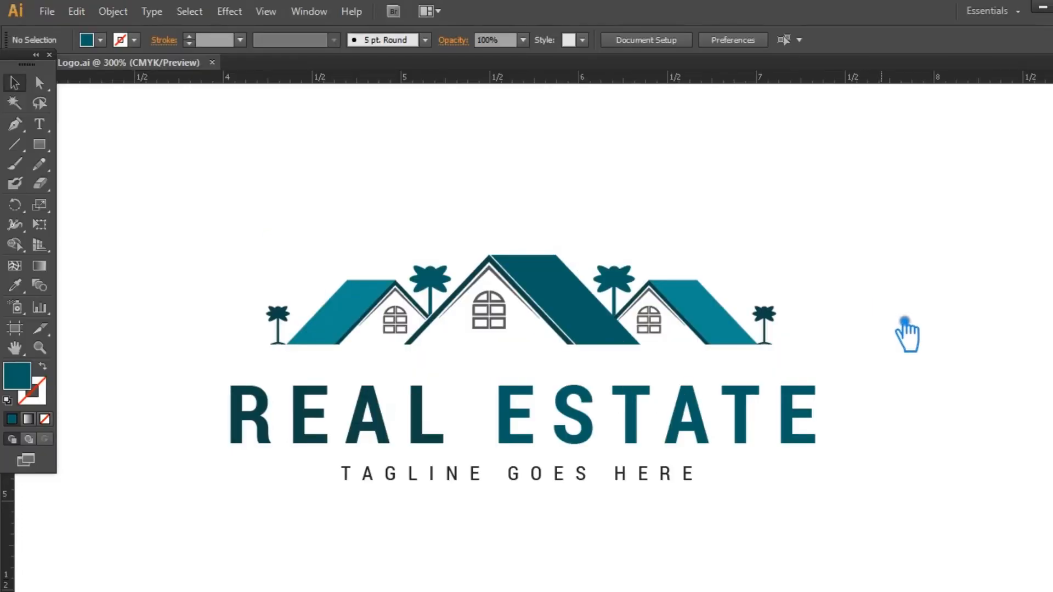